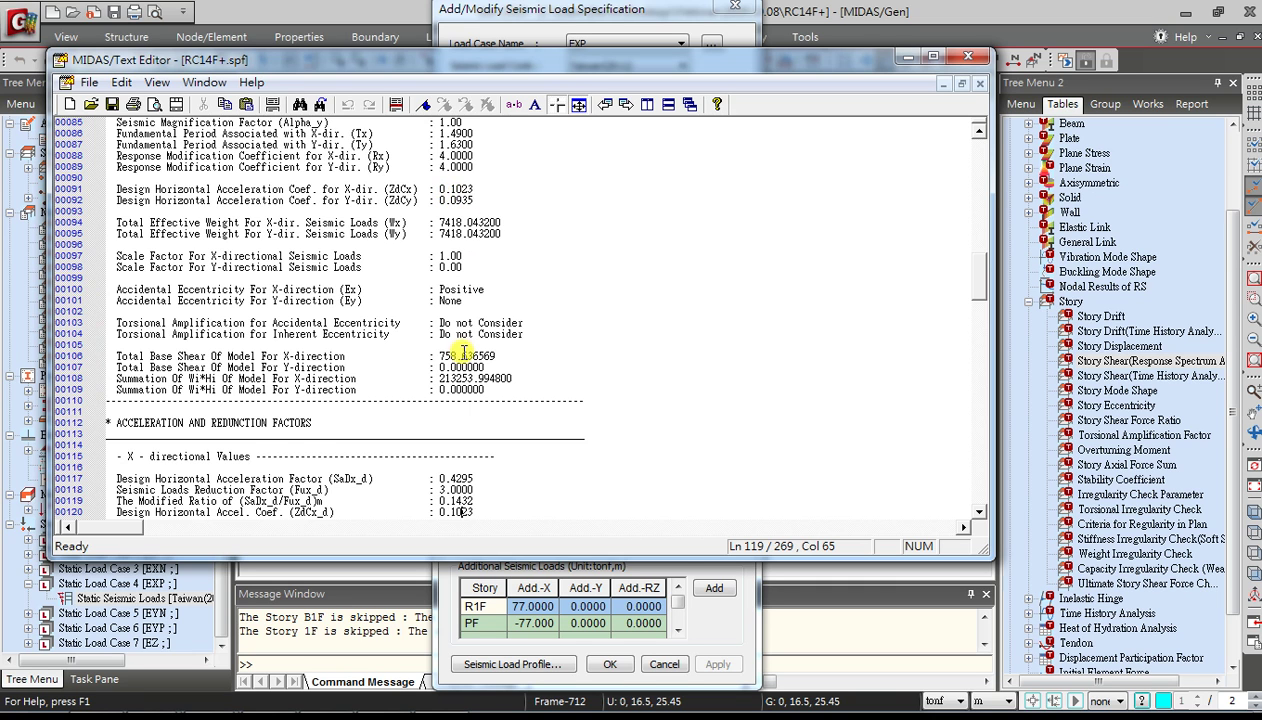
# Examine the X- and Y-directional design, minimum and maximum horizontal acceleration coefficients in the seismic load report
pyautogui.scroll(-7, 464, 352)
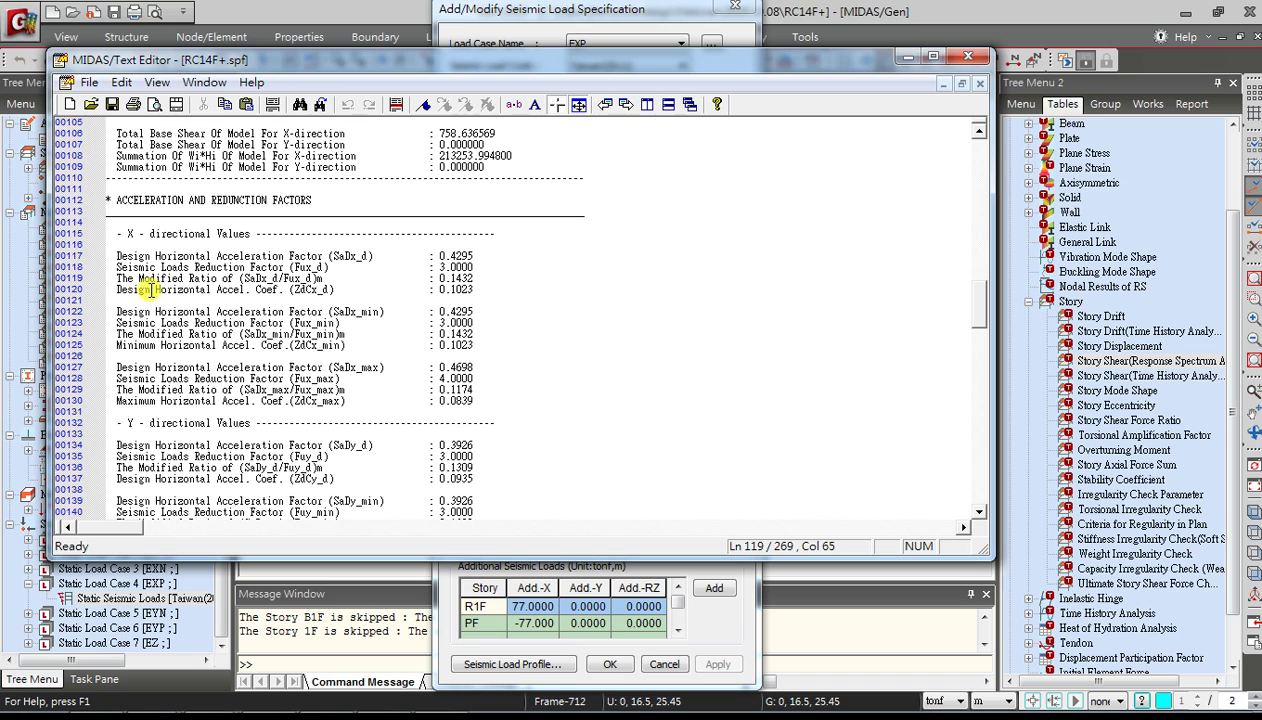
pyautogui.doubleClick(448, 289)
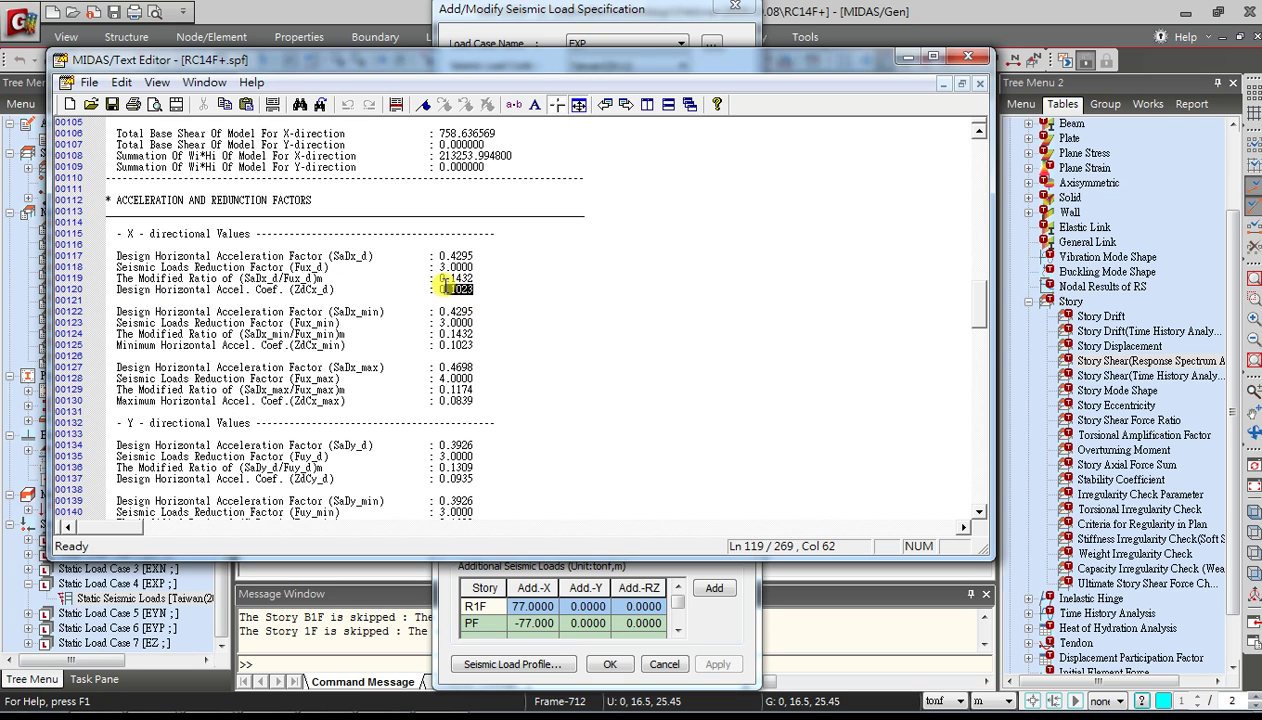
pyautogui.click(479, 344)
pyautogui.moveTo(477, 399); pyautogui.dragTo(439, 400)
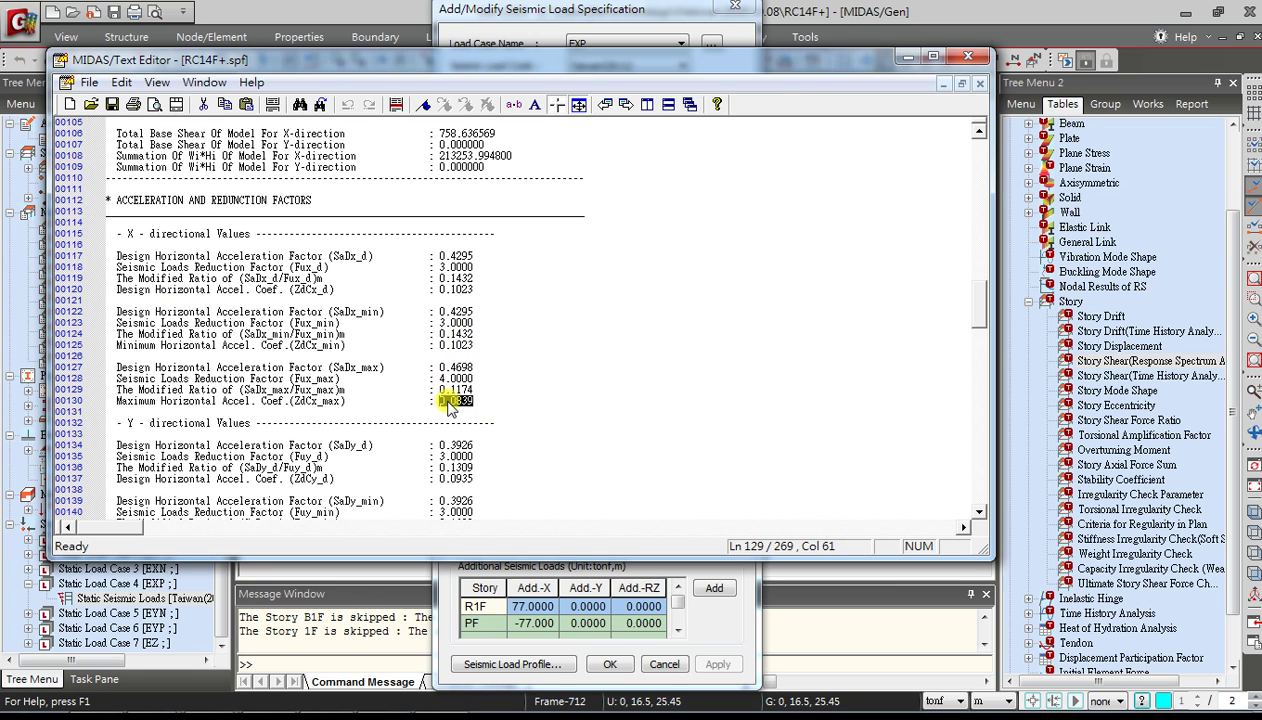
pyautogui.scroll(-3, 460, 425)
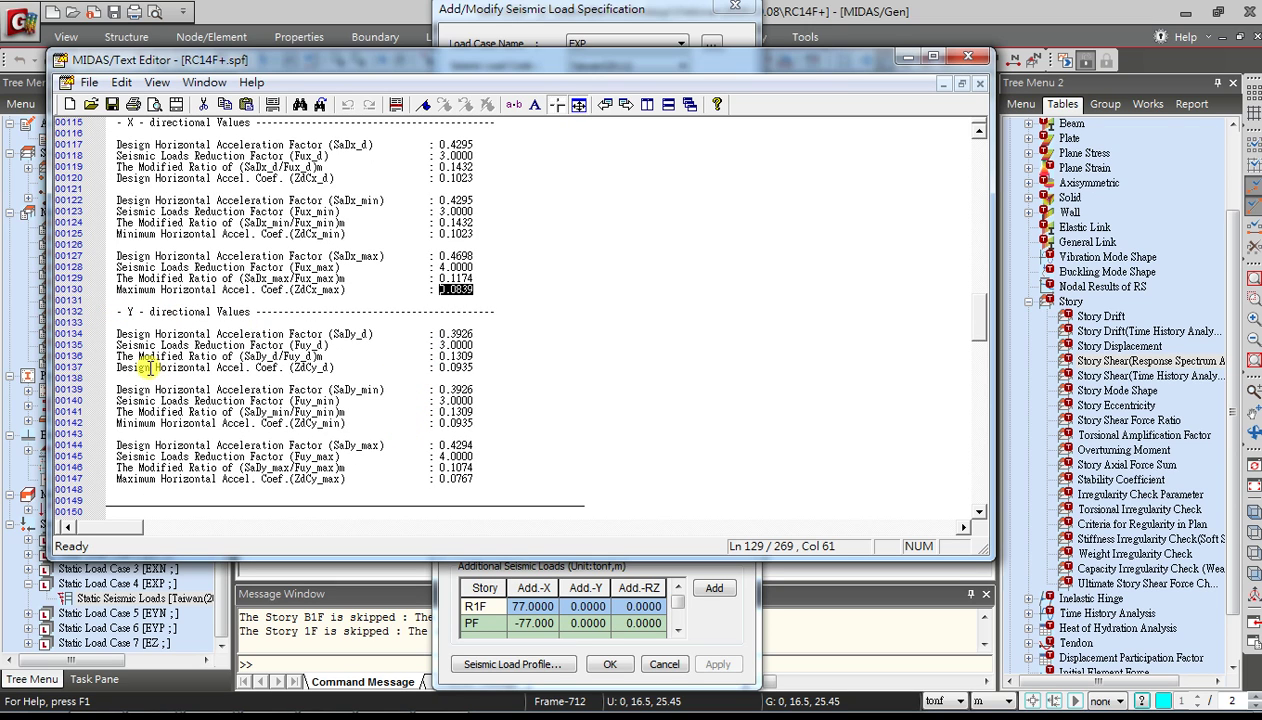
pyautogui.click(147, 367)
pyautogui.click(158, 420)
pyautogui.click(158, 479)
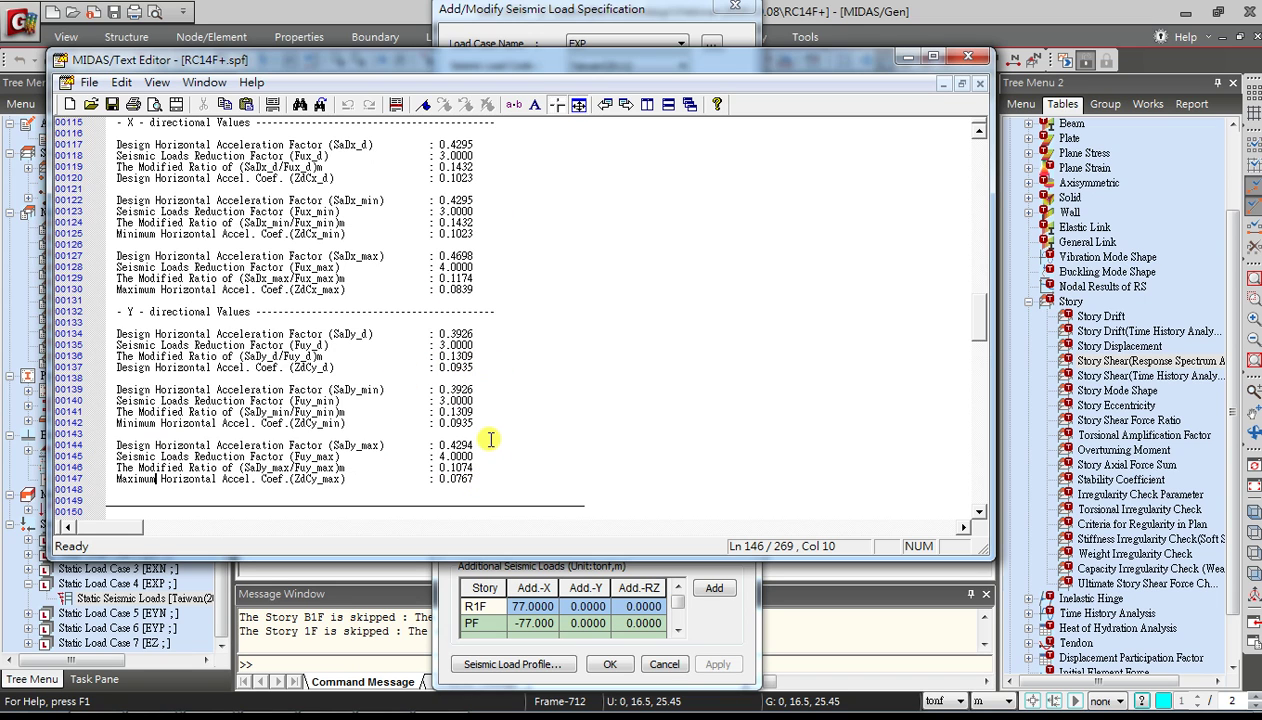
pyautogui.scroll(1, 495, 428)
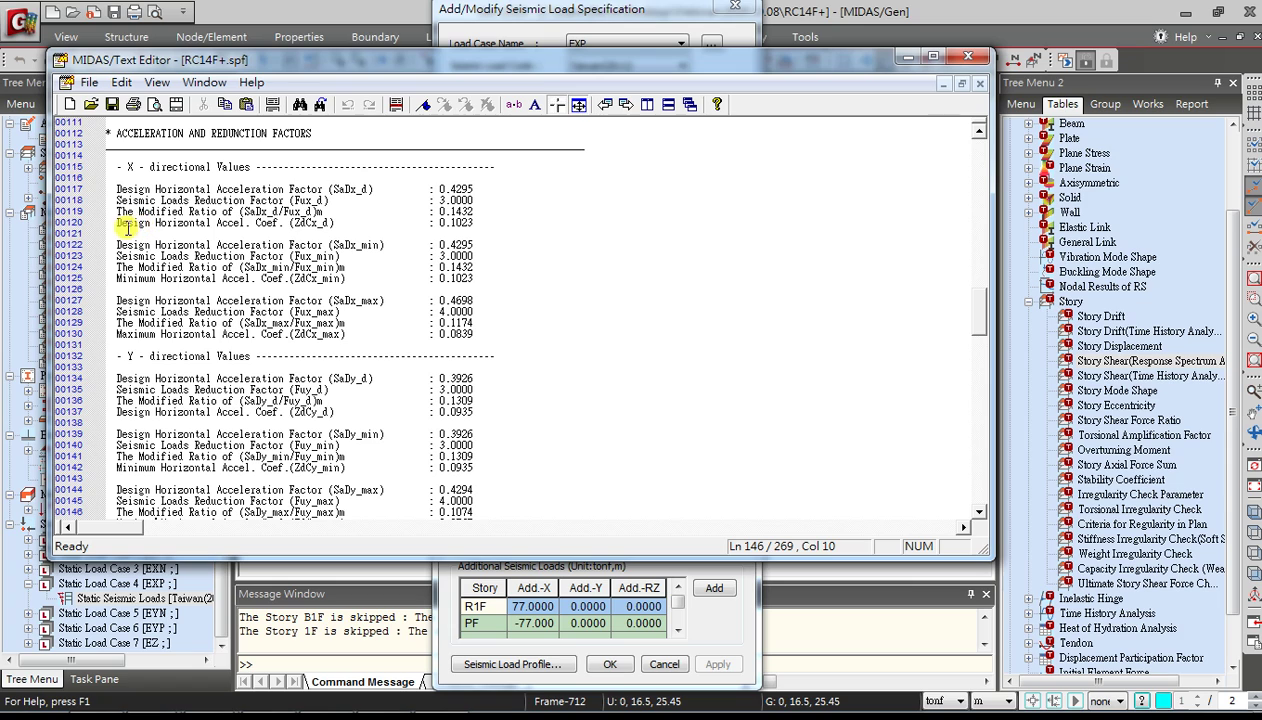
# Close the seismic load report, the seismic load profile and the EXP load specification
pyautogui.click(969, 62)
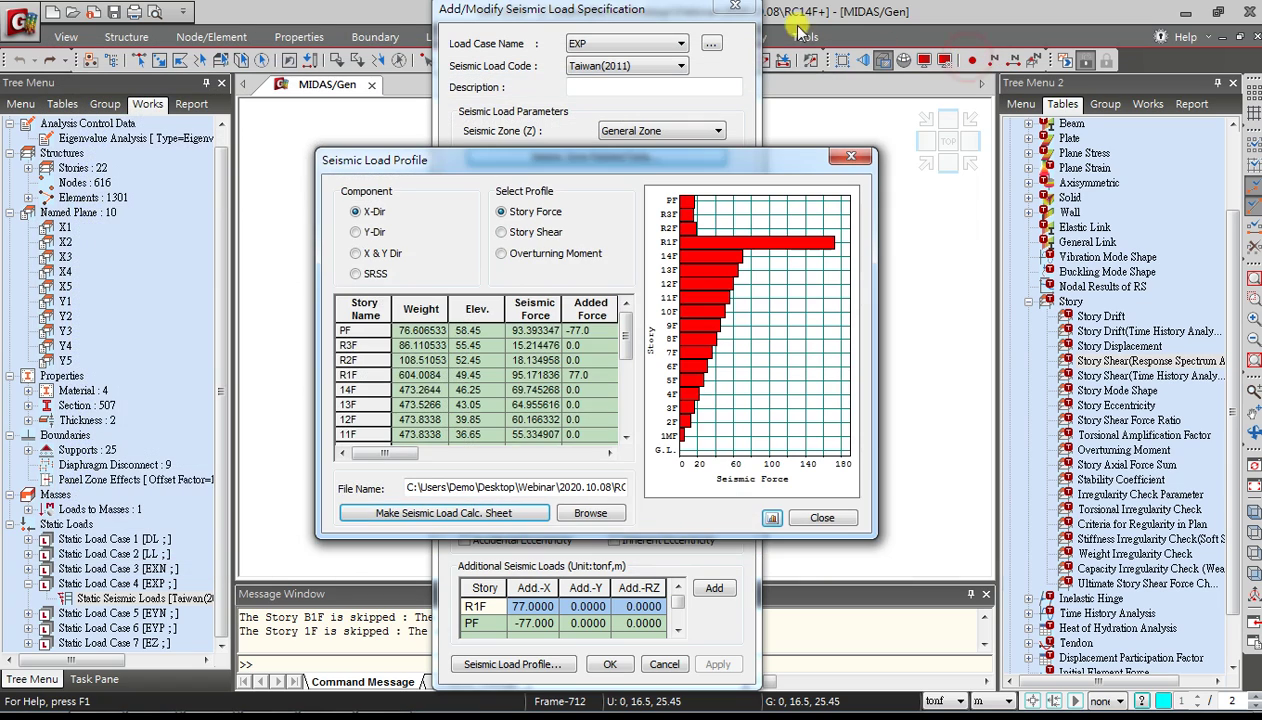
pyautogui.click(783, 161)
pyautogui.click(739, 9)
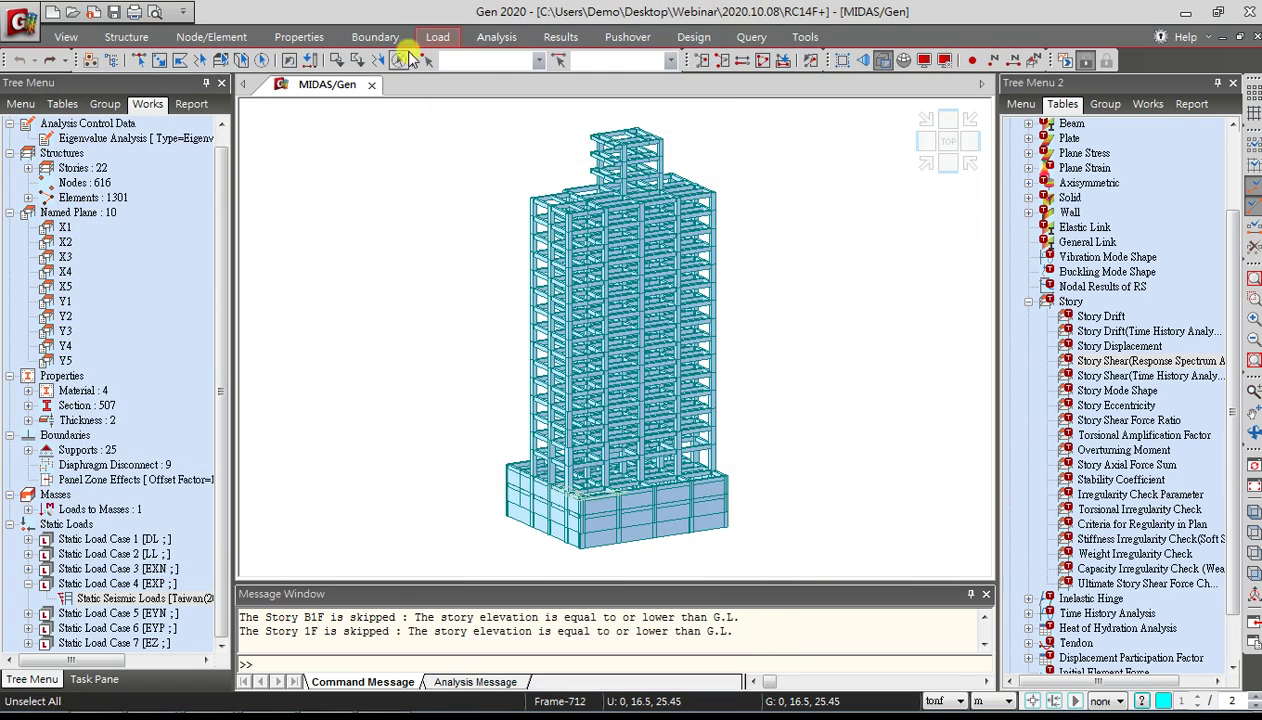
# Start a new response spectrum function and open its Taiwan(2006) design spectrum generator, keeping Design Spectrum as the spectrum used
pyautogui.click(431, 37)
pyautogui.click(354, 113)
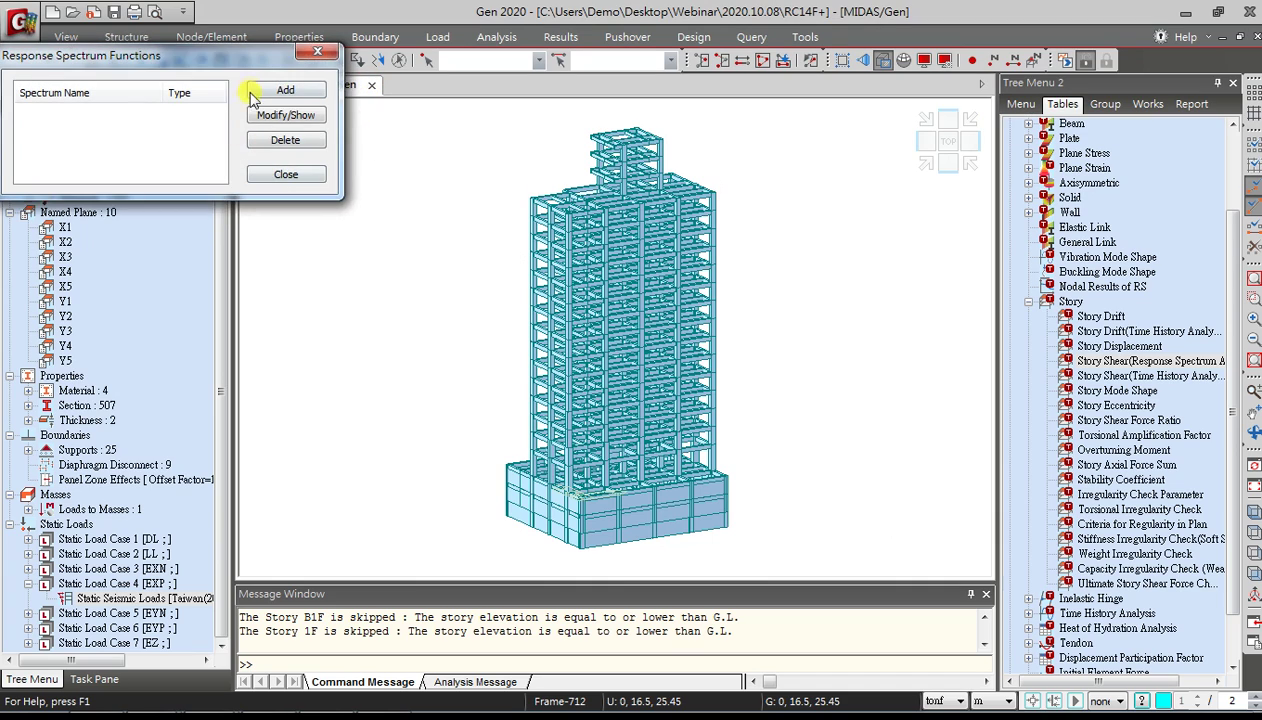
pyautogui.click(282, 90)
pyautogui.click(182, 293)
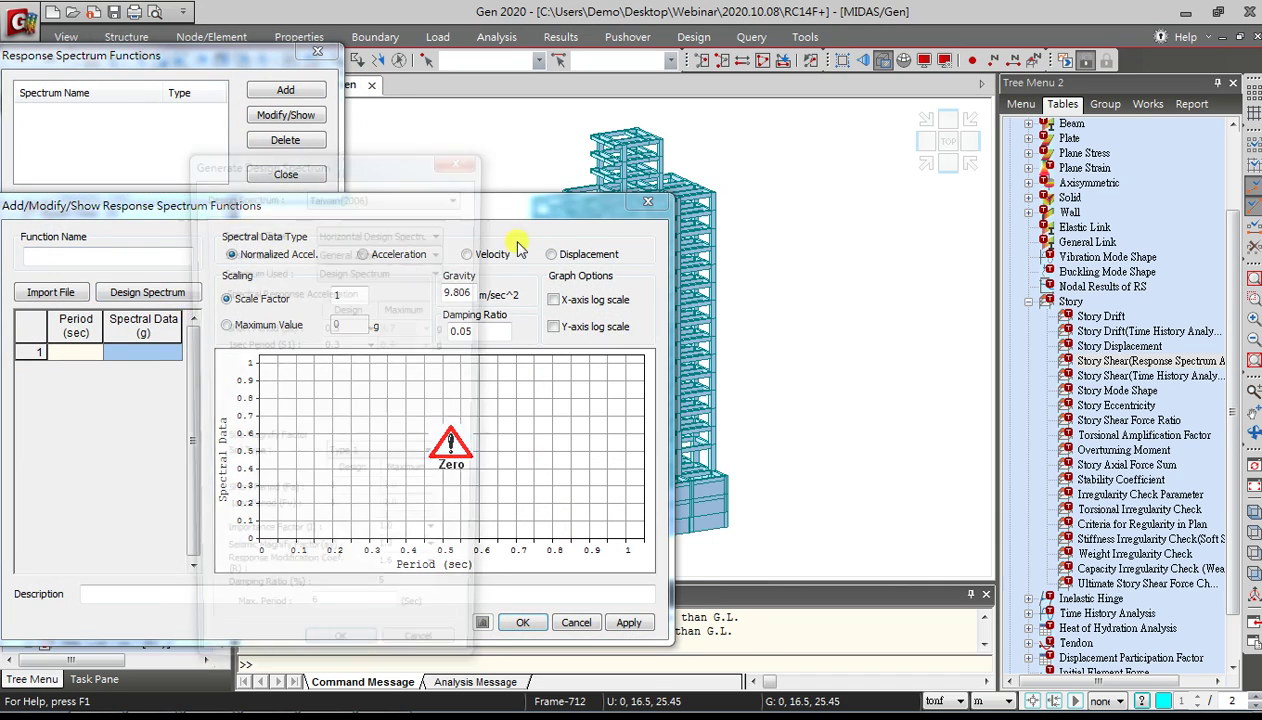
pyautogui.moveTo(360, 160)
pyautogui.mouseDown()
pyautogui.moveTo(397, 158)
pyautogui.moveTo(652, 33)
pyautogui.moveTo(668, 55)
pyautogui.mouseUp()
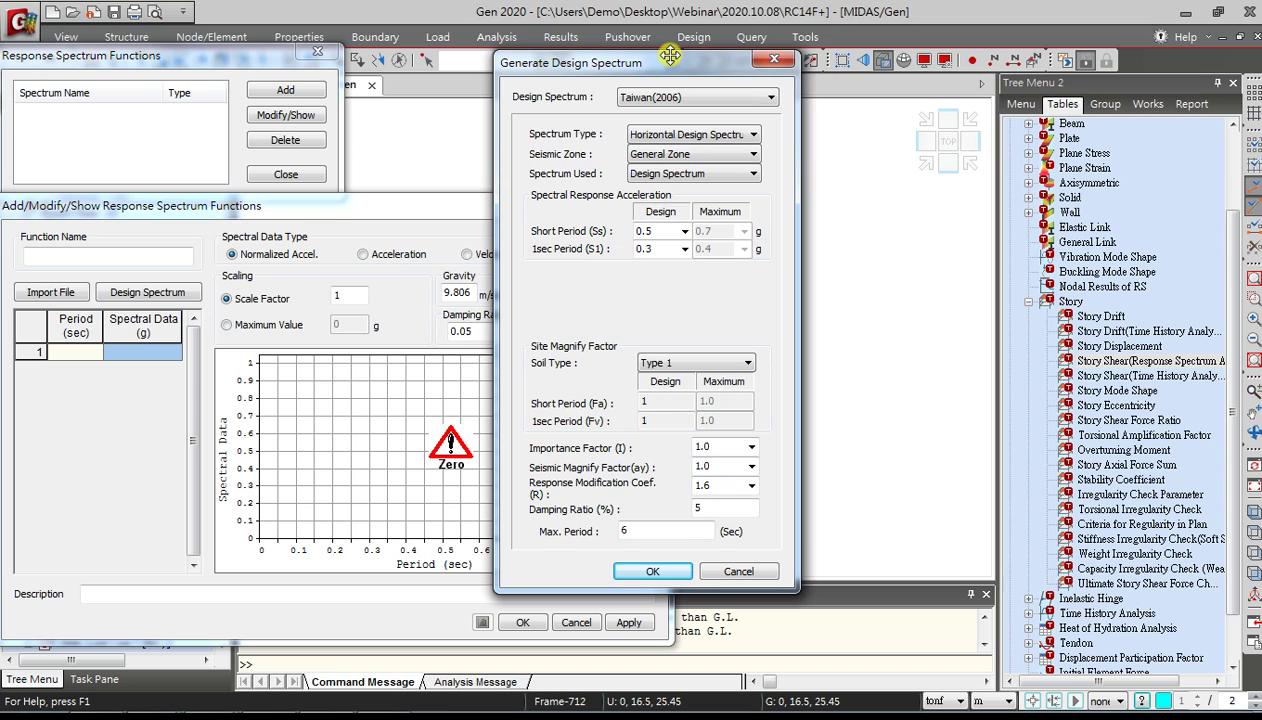
pyautogui.click(657, 175)
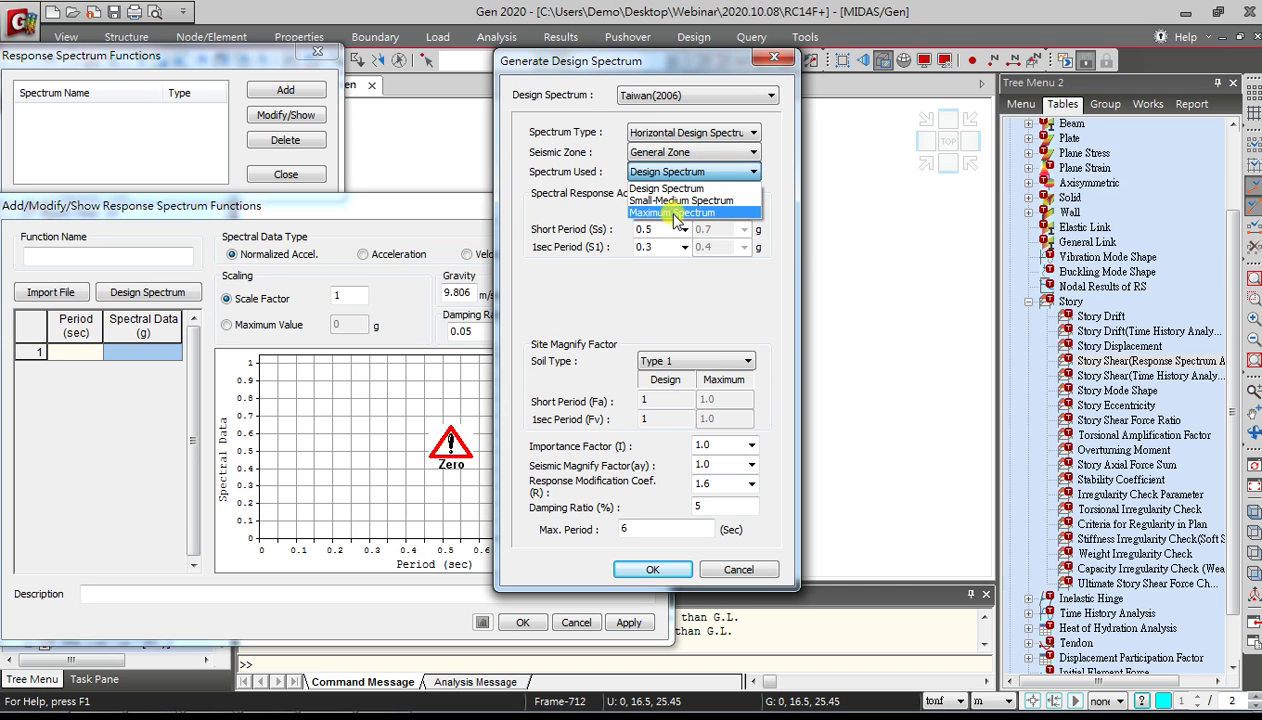
pyautogui.press('Return')
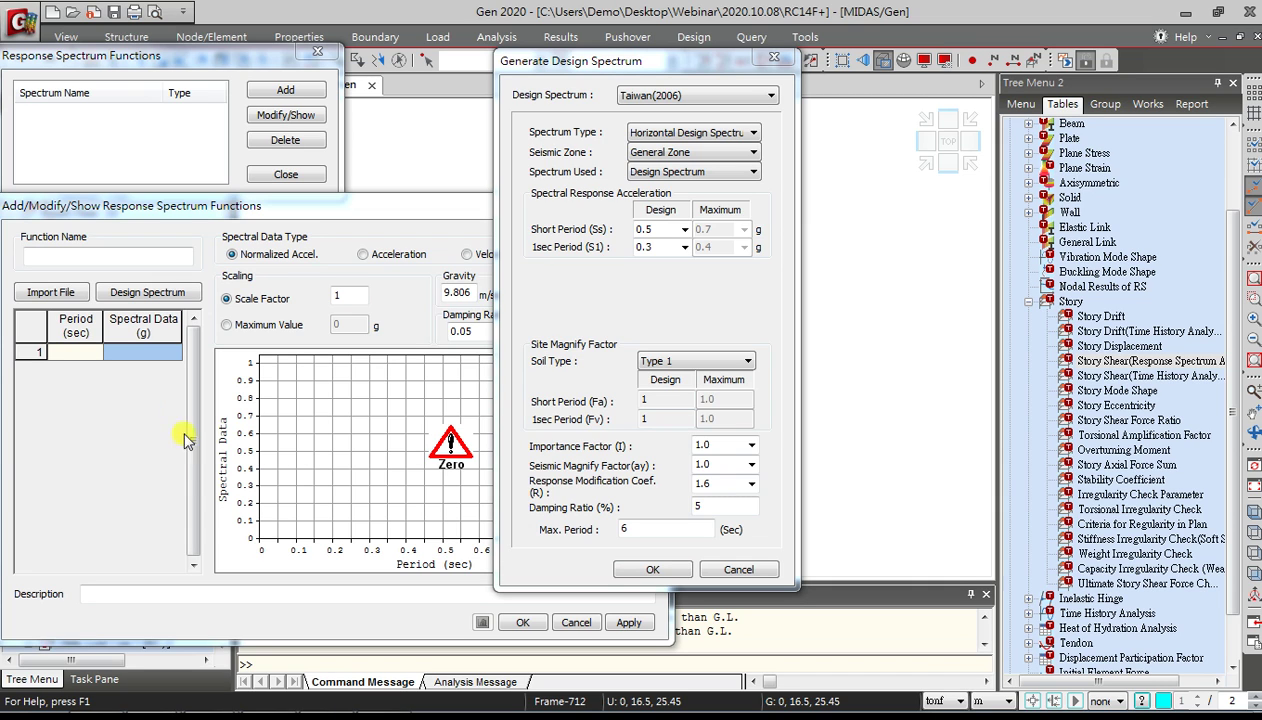
# Set the design spectral accelerations to Ss 0.7 g and S1 0.4 g, and choose soil Type 3
pyautogui.click(683, 231)
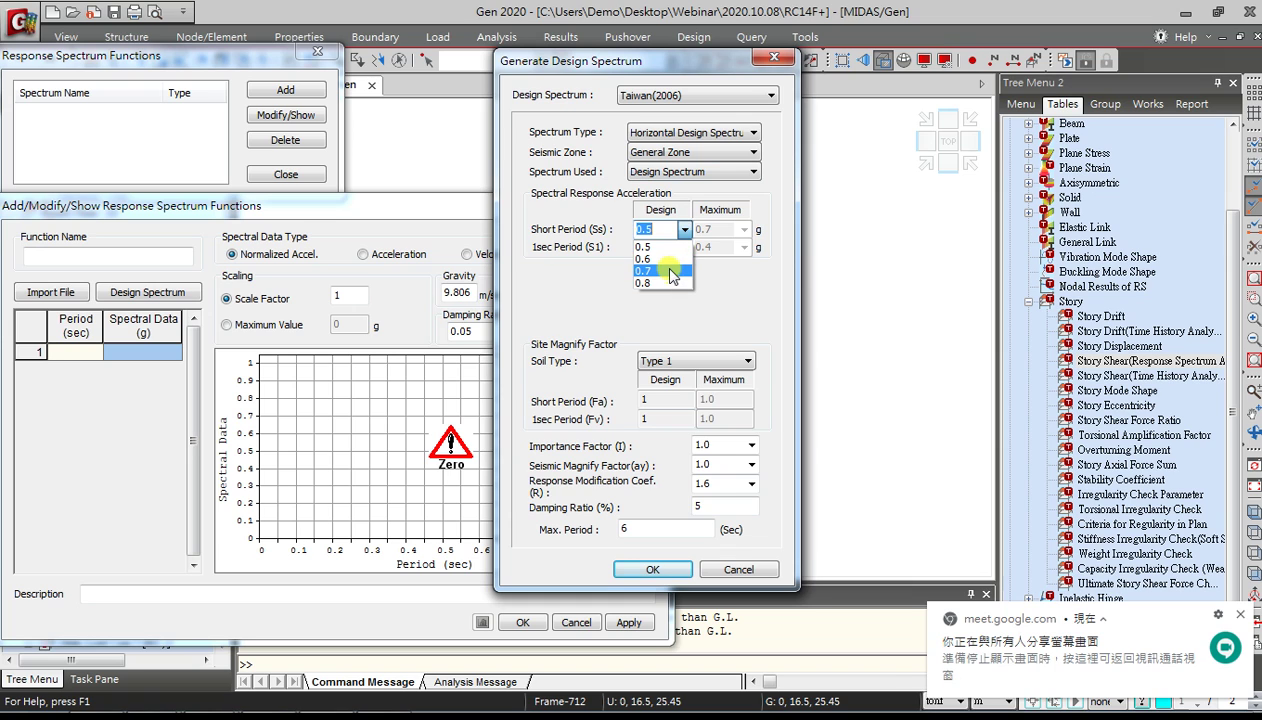
pyautogui.click(670, 271)
pyautogui.click(685, 247)
pyautogui.click(668, 285)
pyautogui.click(1240, 614)
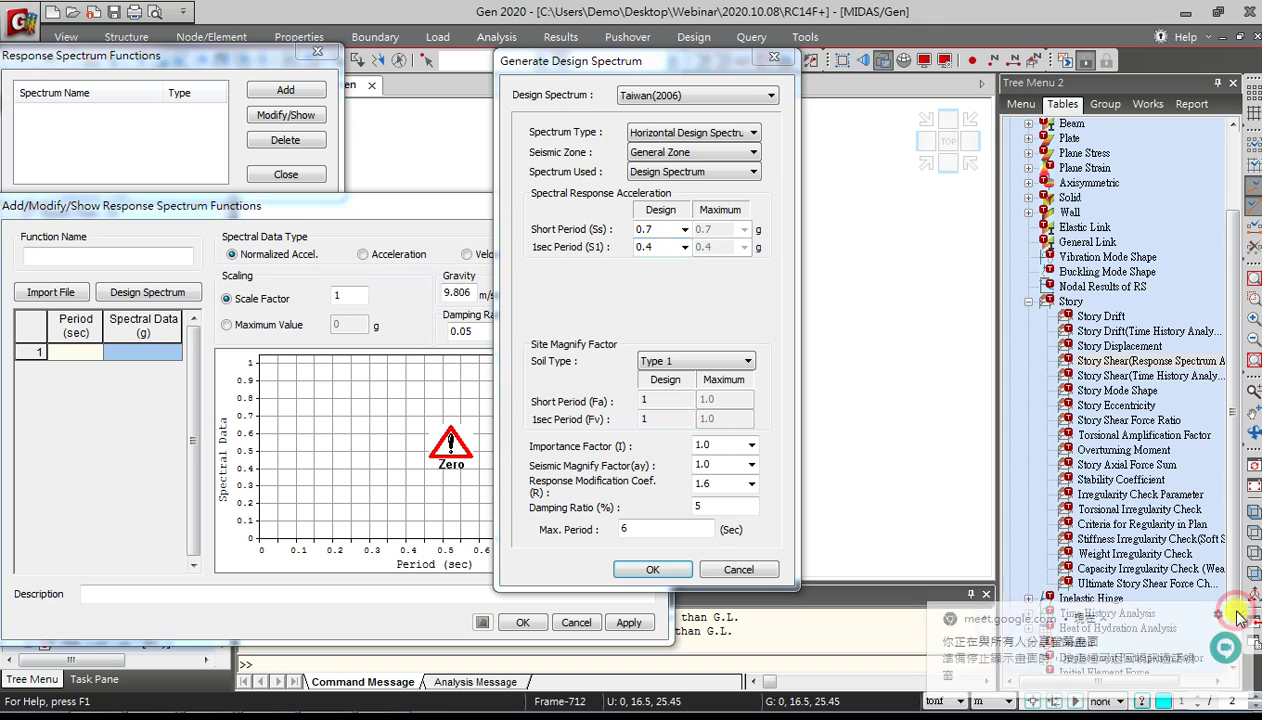
pyautogui.click(658, 362)
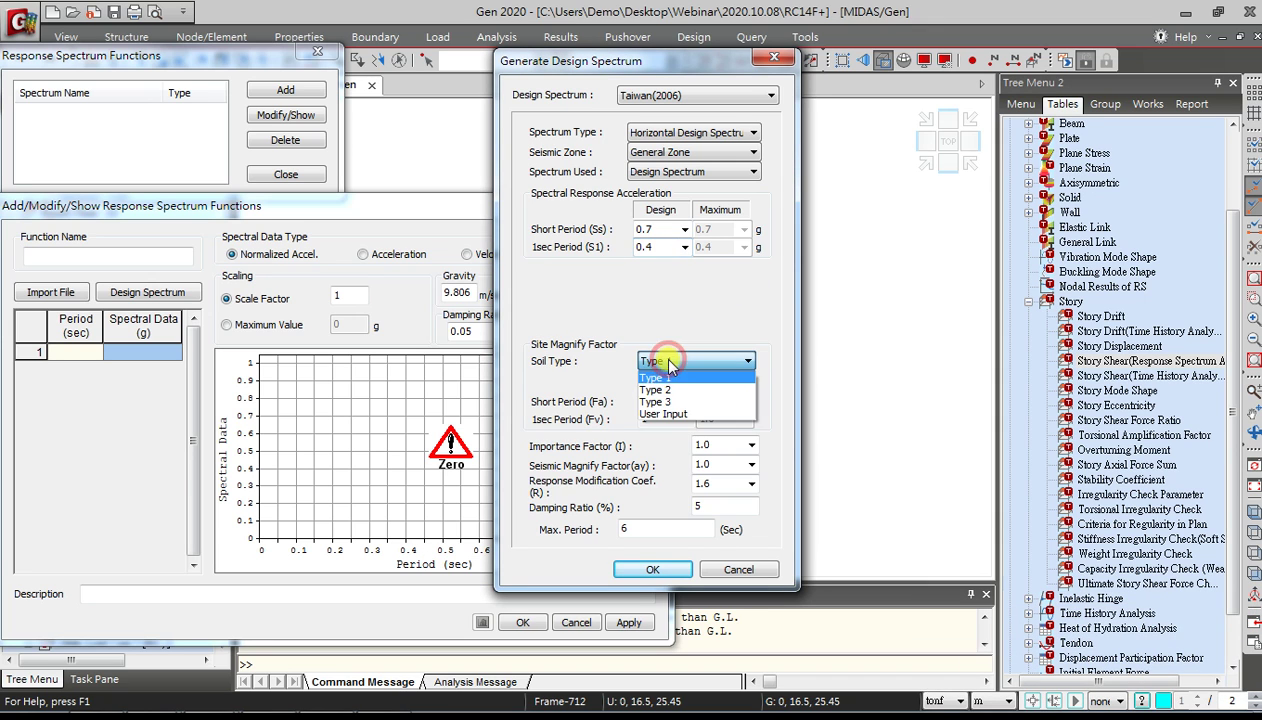
pyautogui.click(672, 403)
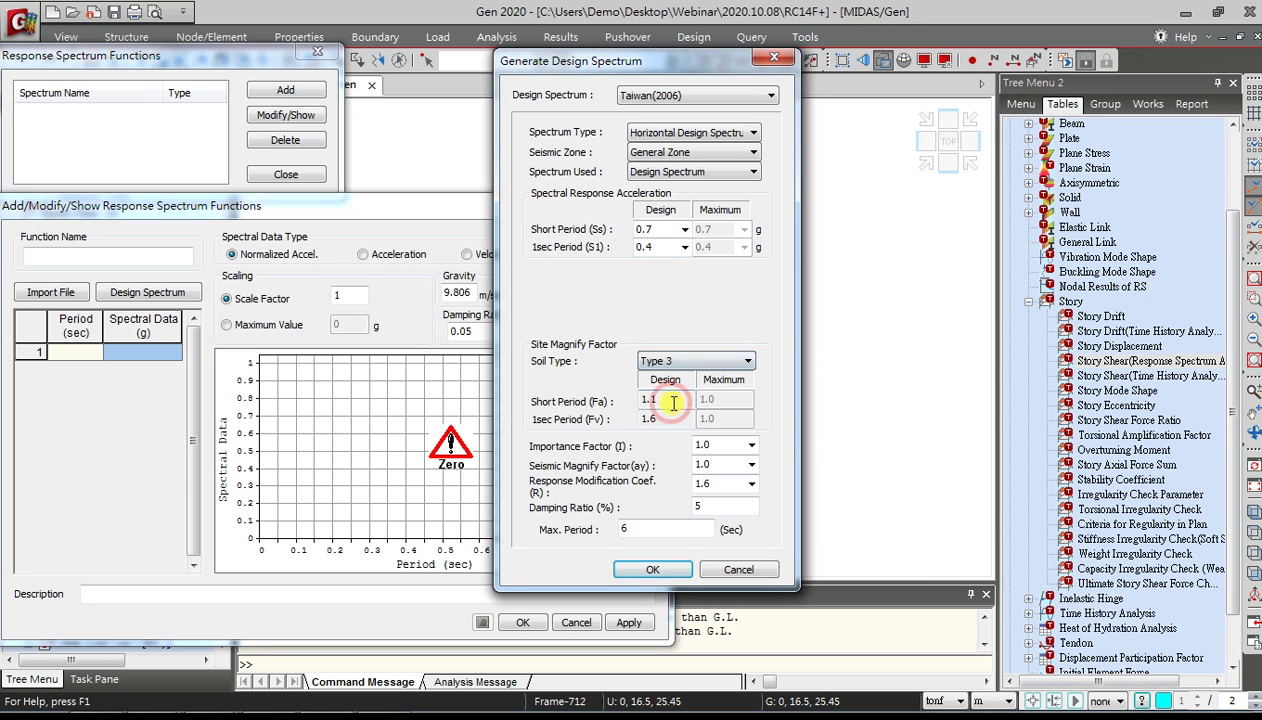
# Set the response modification coefficient R to 4.0 and the maximum period to 3 seconds, and generate the spectrum
pyautogui.doubleClick(722, 444)
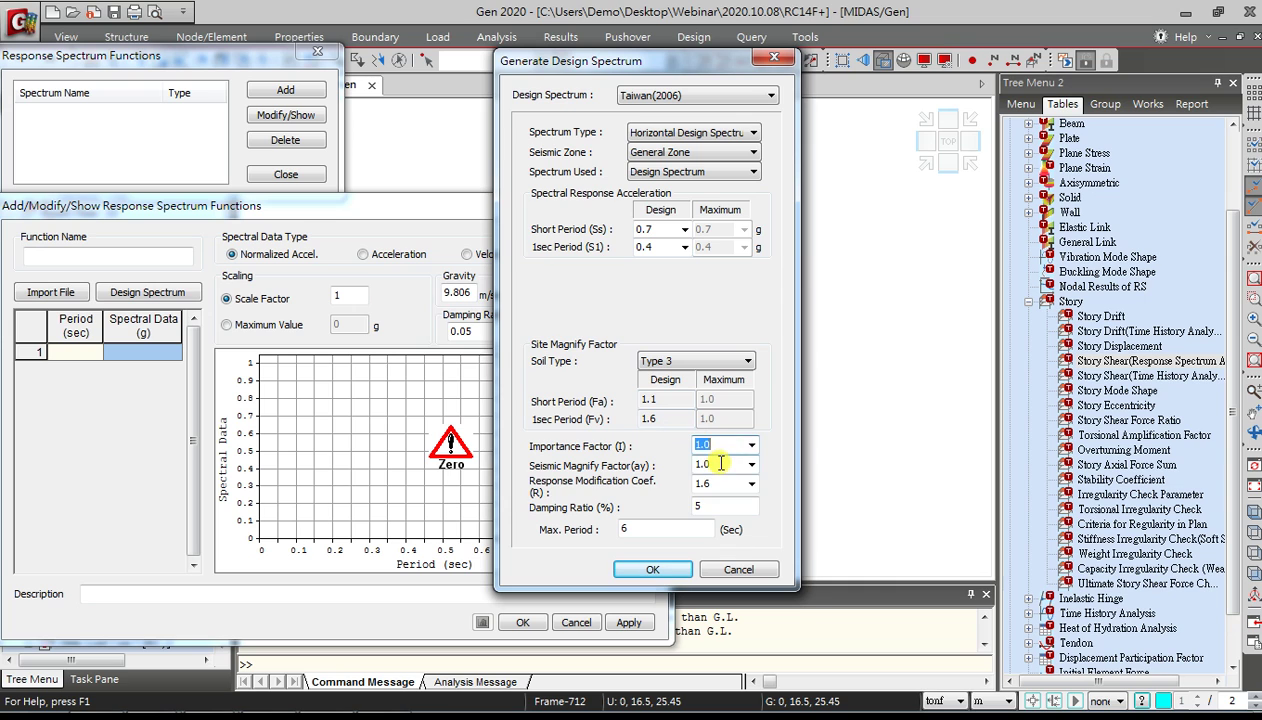
pyautogui.click(750, 484)
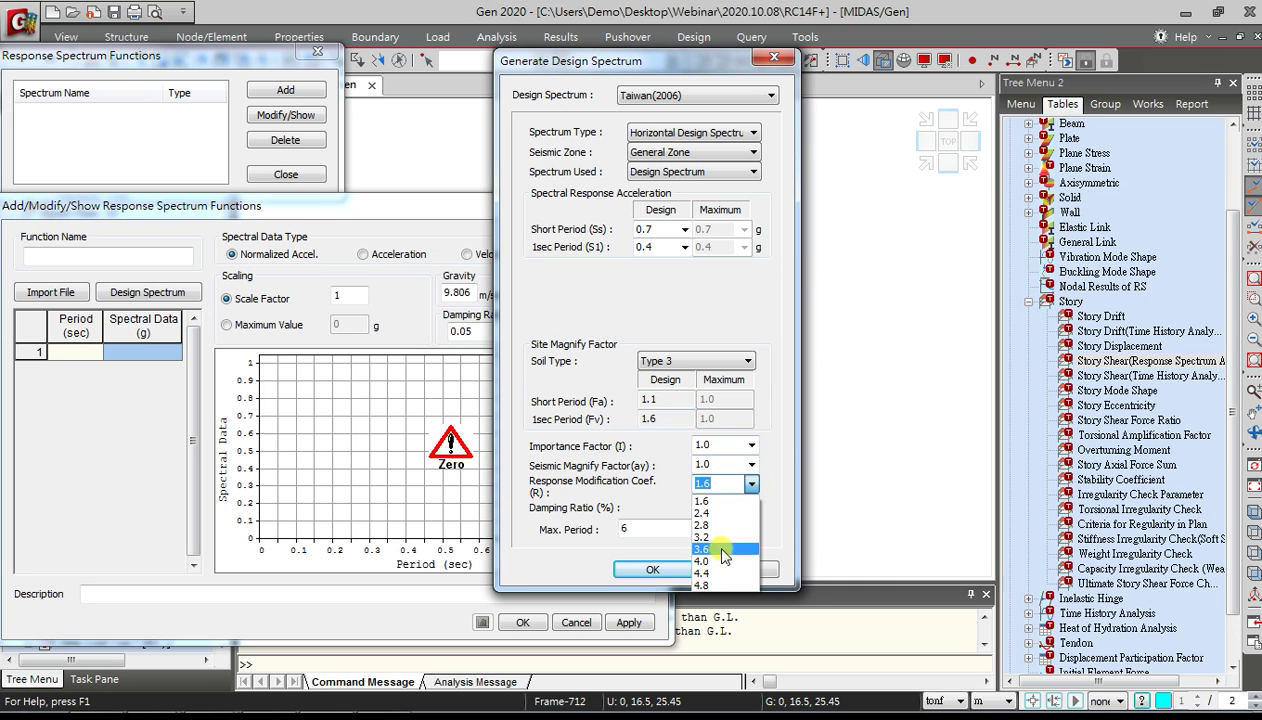
pyautogui.click(701, 561)
pyautogui.doubleClick(650, 528)
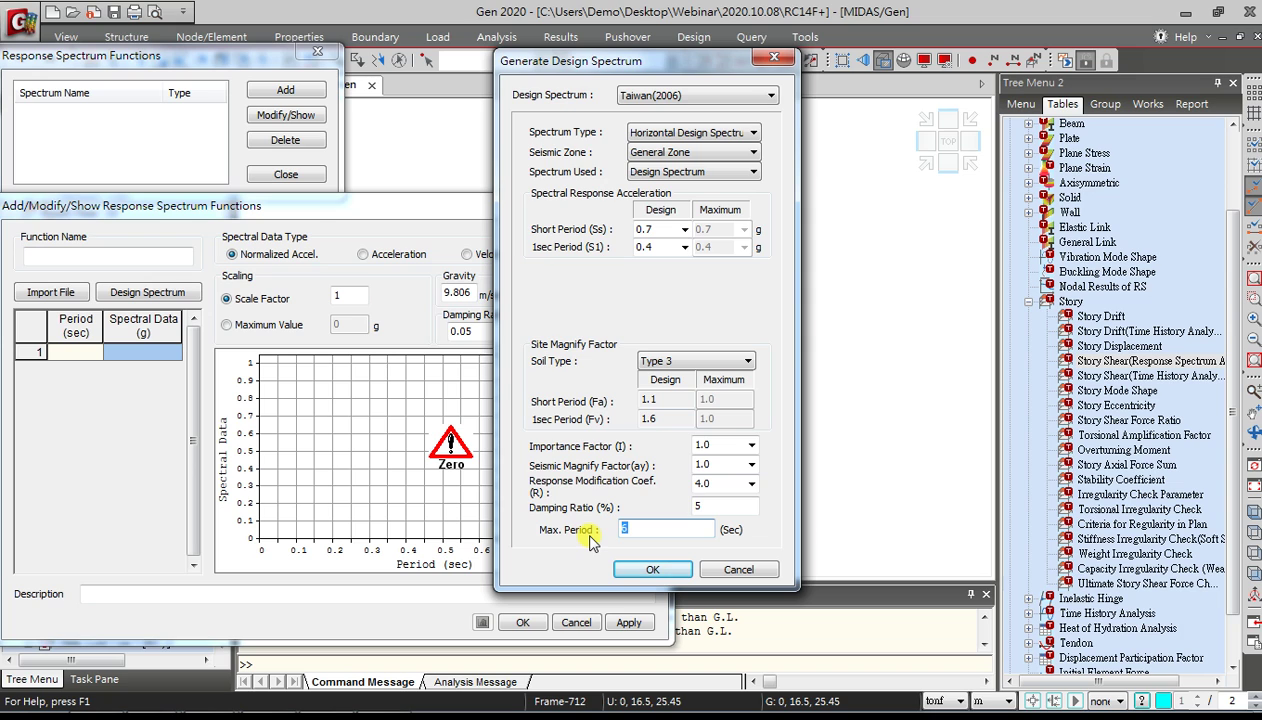
pyautogui.write('3')
pyautogui.click(651, 569)
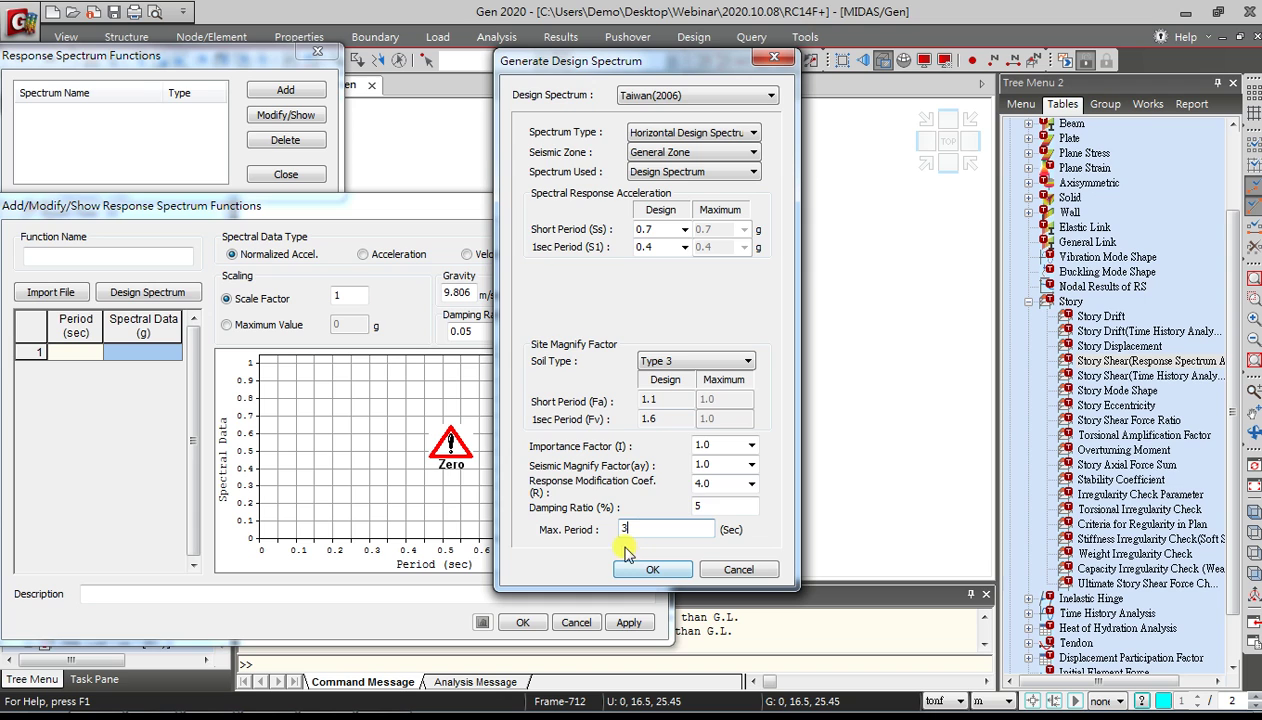
# Save the Taiwan(2006) spectrum function and locate it among the model's response spectrum functions
pyautogui.moveTo(396, 206); pyautogui.dragTo(740, 87)
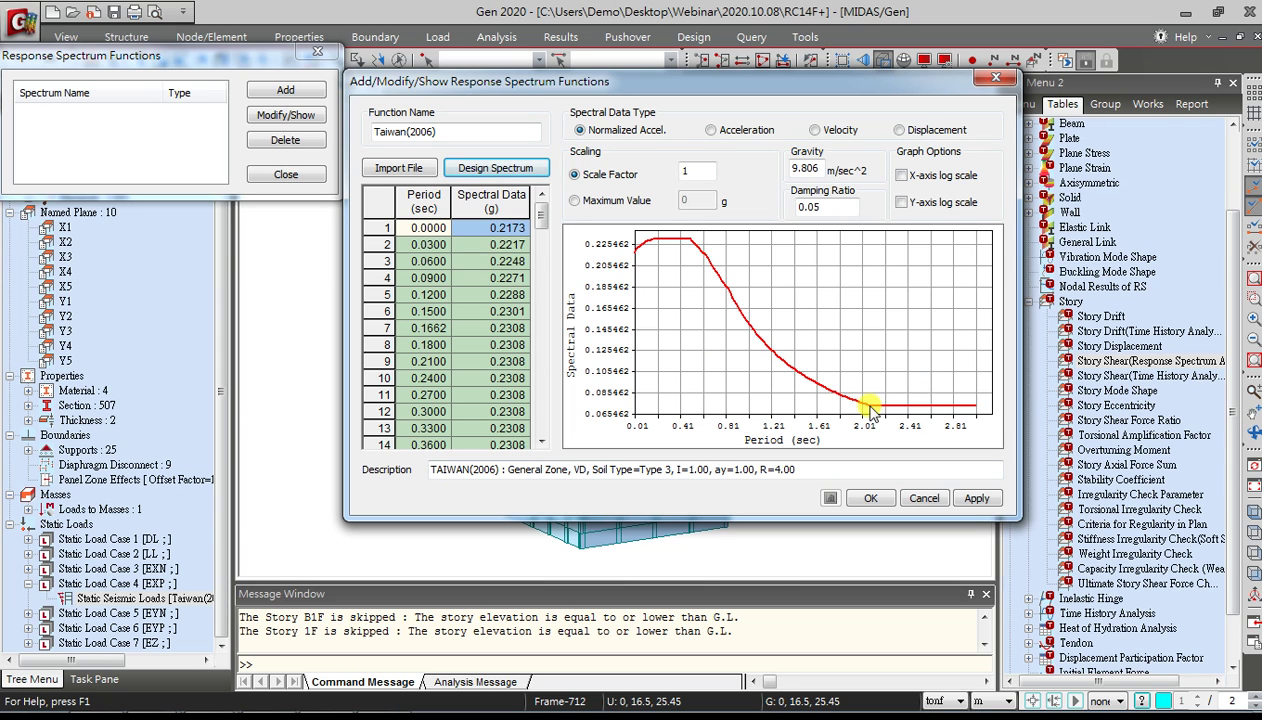
pyautogui.click(873, 499)
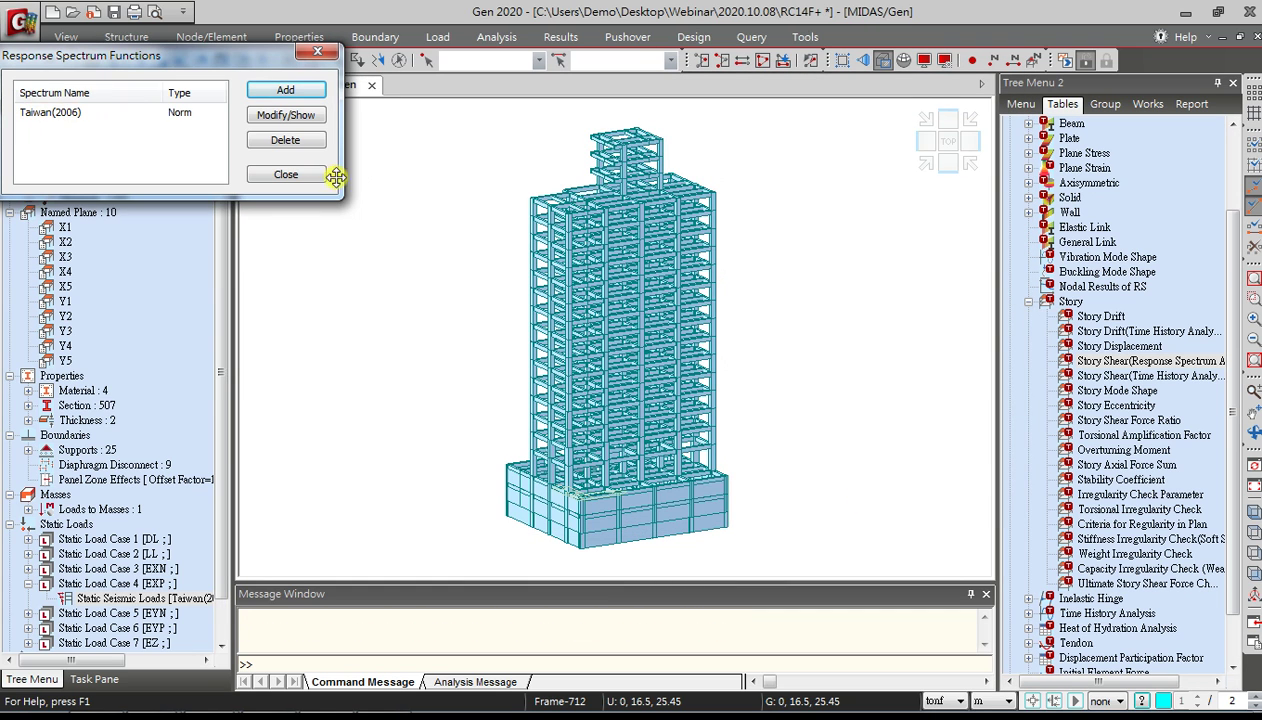
pyautogui.click(285, 174)
pyautogui.moveTo(217, 311); pyautogui.dragTo(220, 341)
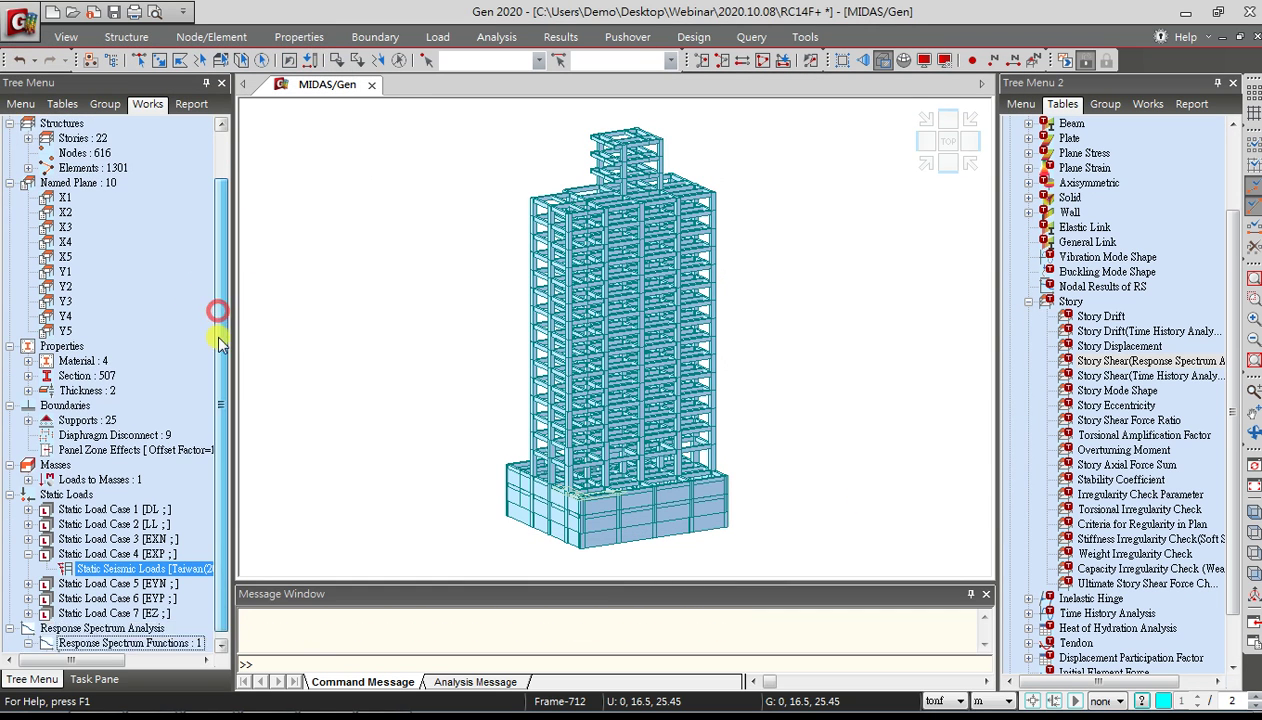
pyautogui.doubleClick(118, 643)
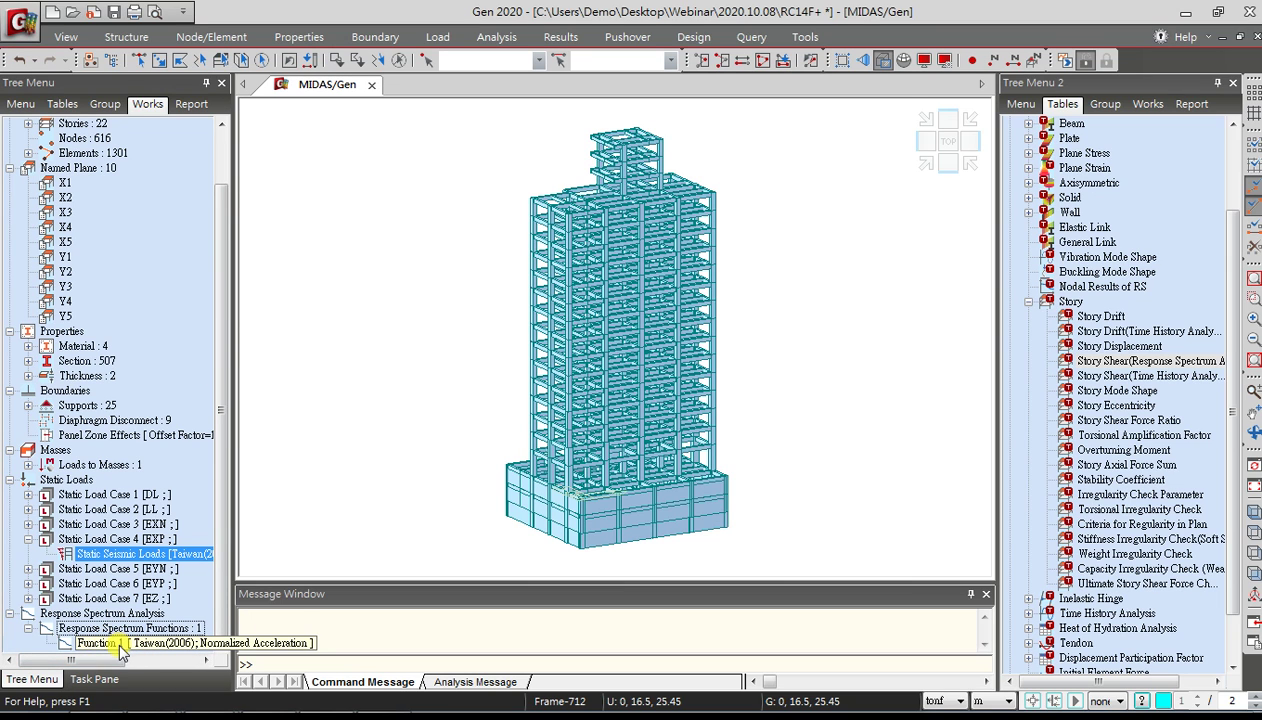
# Start a response spectrum load case named RX in the X-Y direction
pyautogui.click(437, 37)
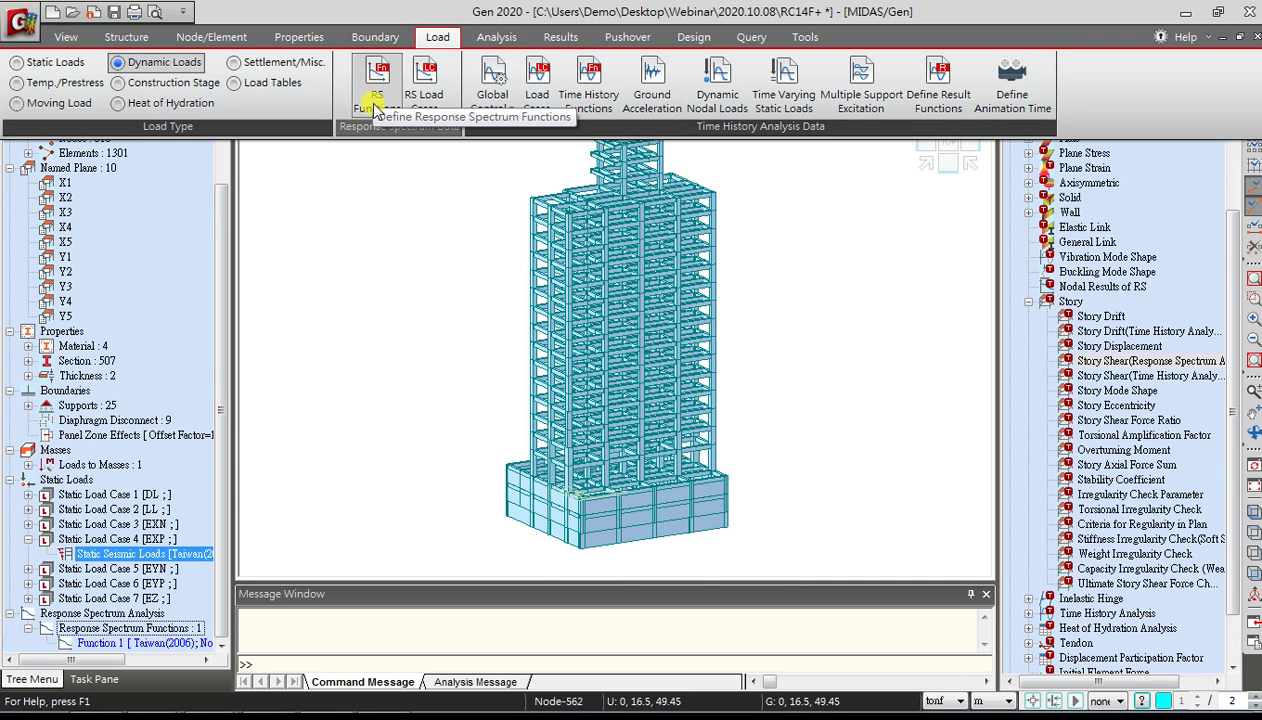
pyautogui.click(424, 100)
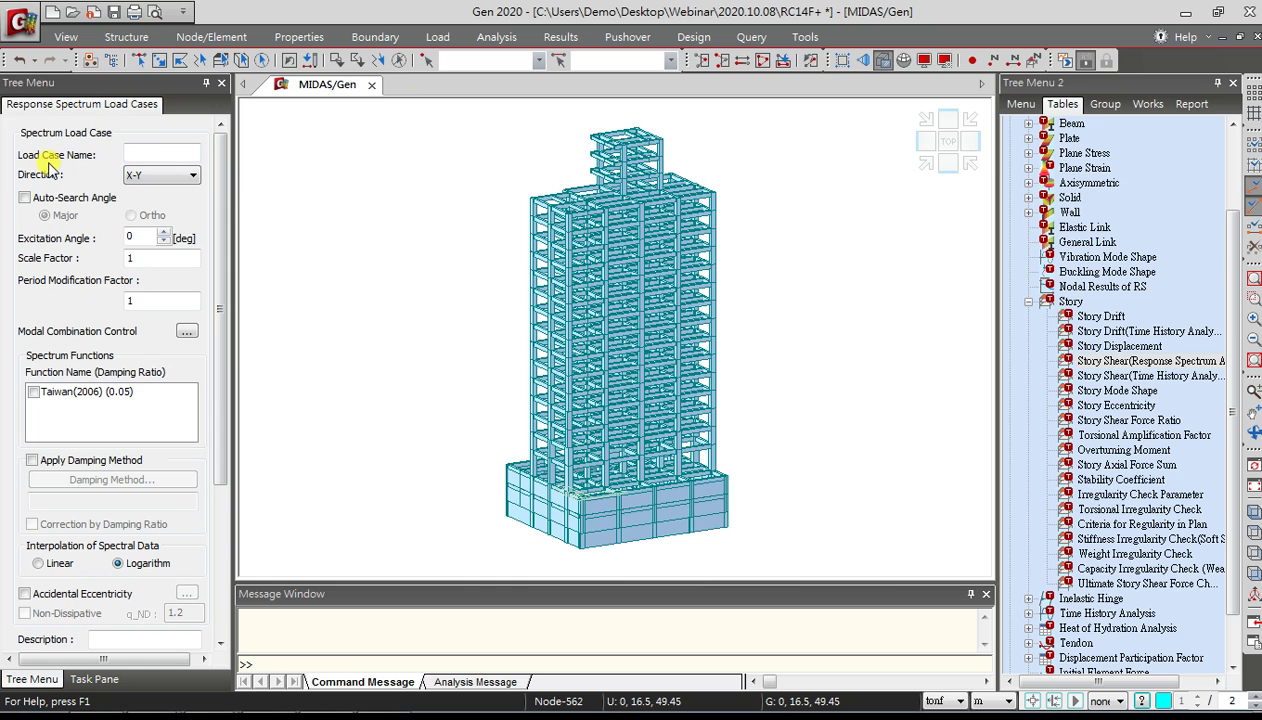
pyautogui.click(139, 152)
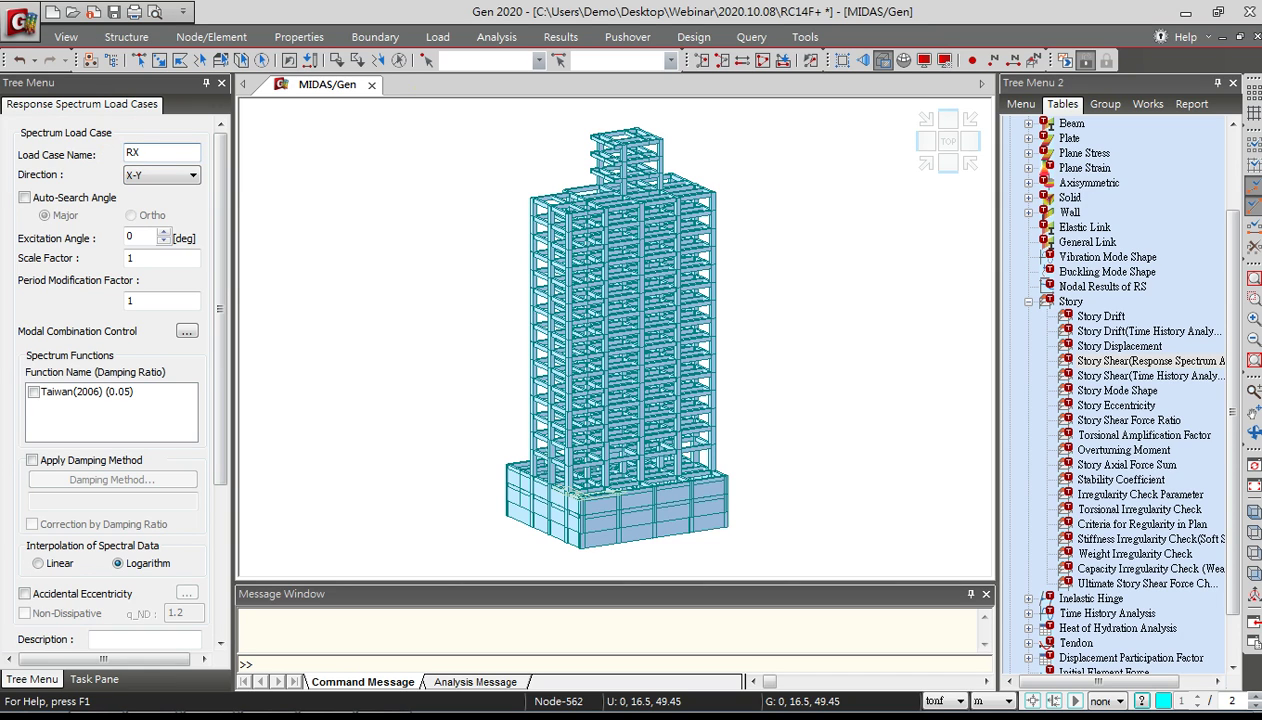
pyautogui.click(131, 176)
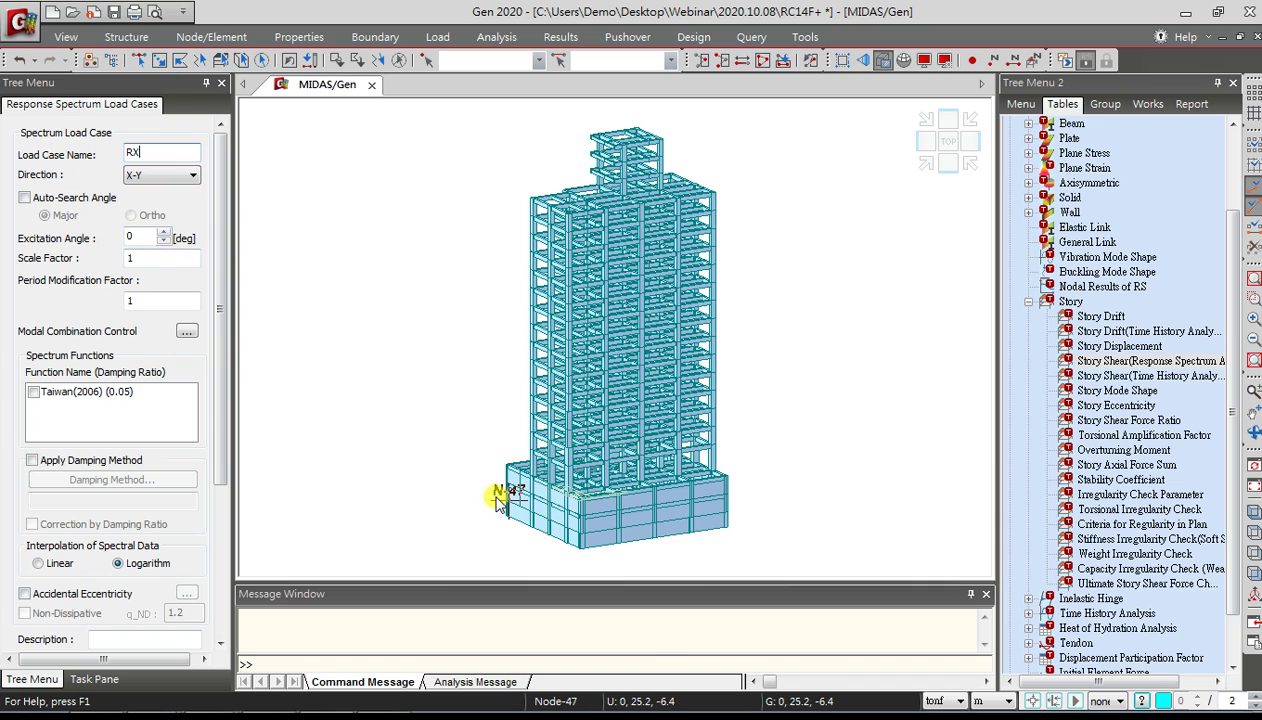
pyautogui.moveTo(497, 500)
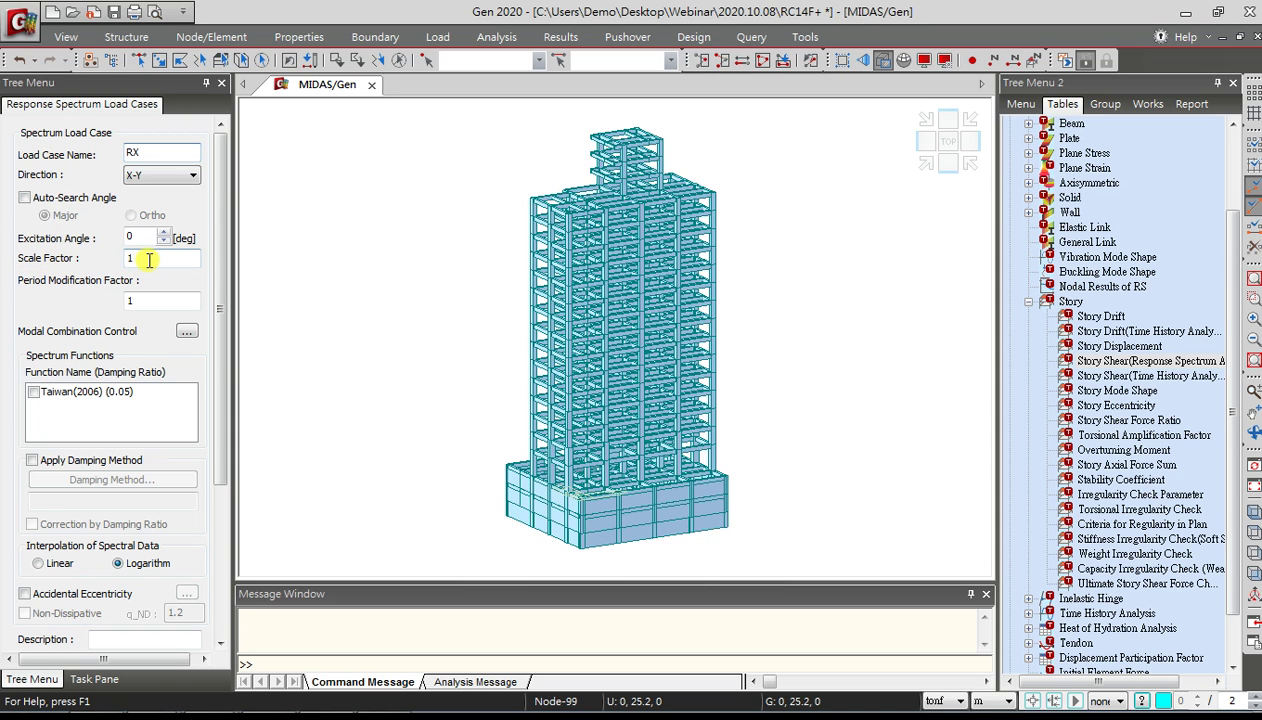
# Give the RX load case a scale factor of 1 and assign the Taiwan(2006) spectrum function to it
pyautogui.doubleClick(133, 259)
pyautogui.press('BackSpace')
pyautogui.write('1')
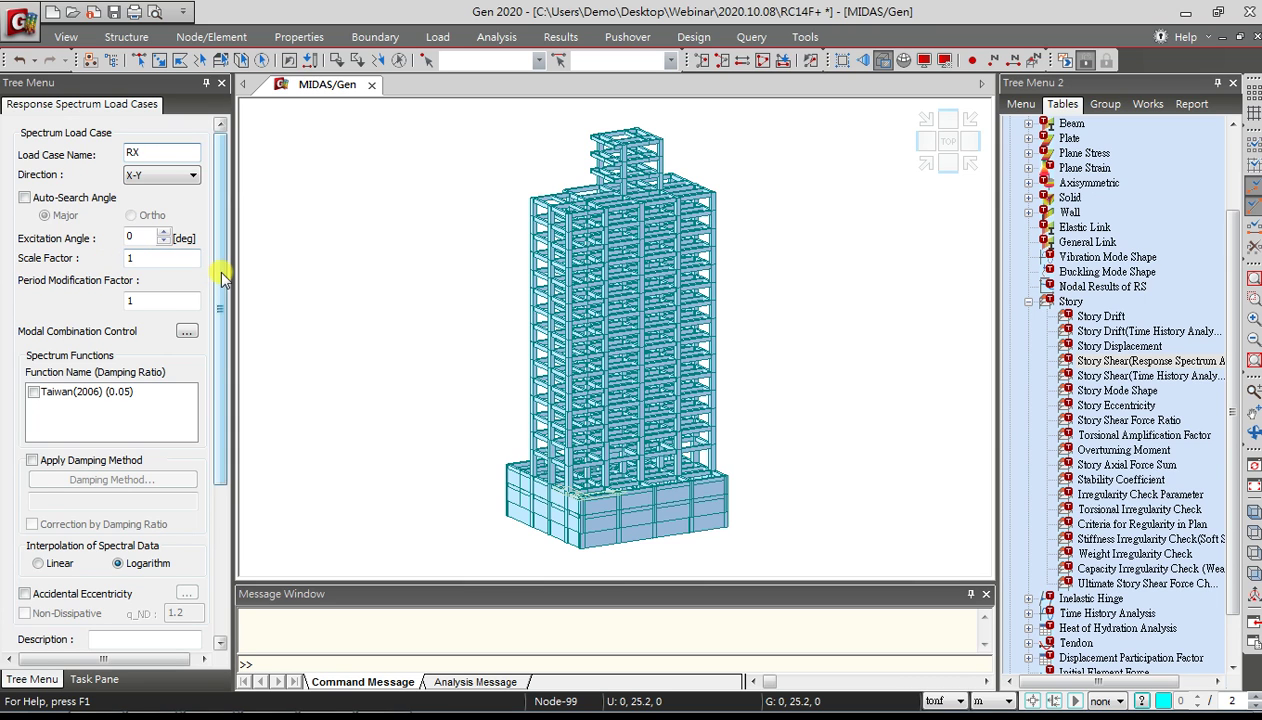
pyautogui.scroll(-2, 222, 264)
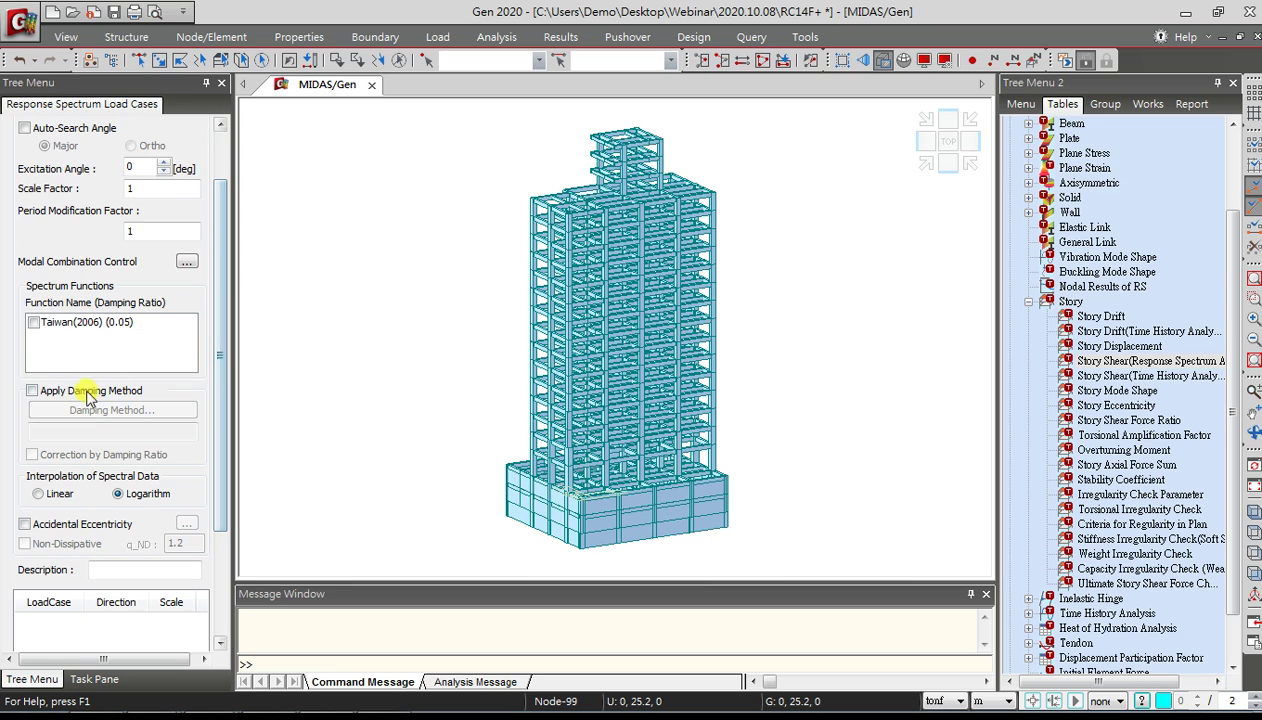
pyautogui.click(33, 323)
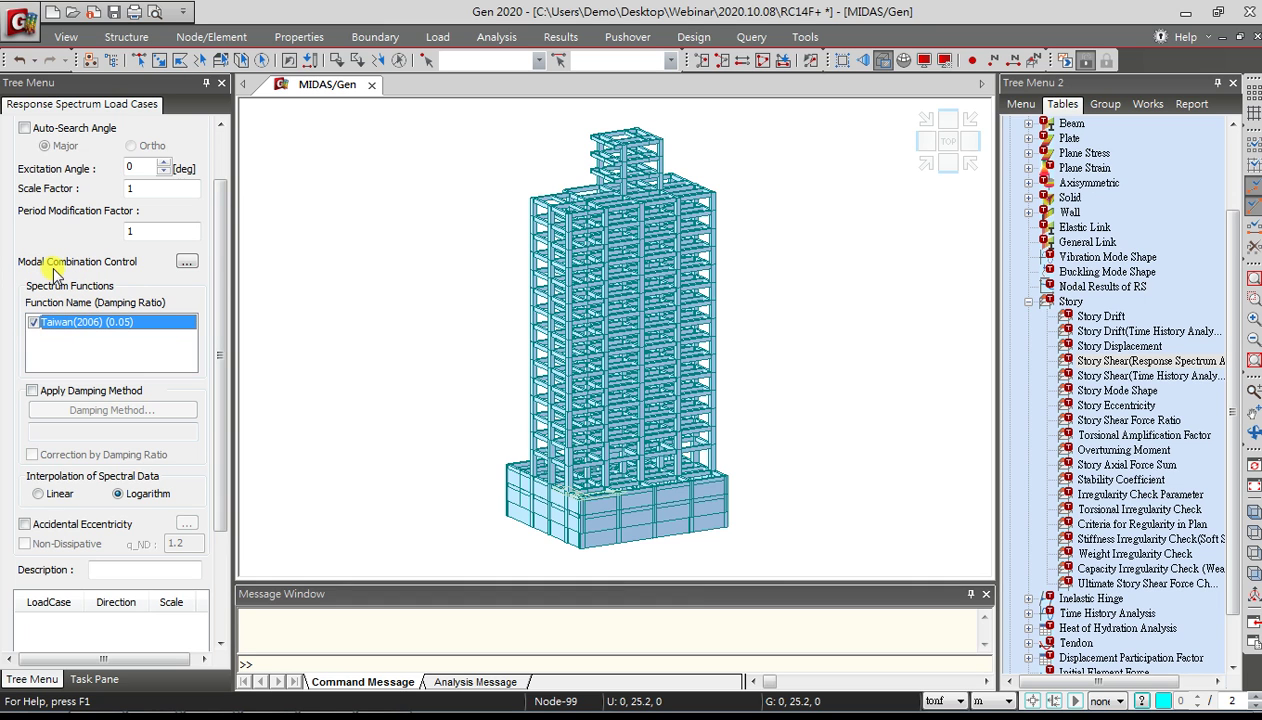
# Set the RX load case's modal combination to CQC, adding signs to the results along the major mode direction
pyautogui.click(186, 261)
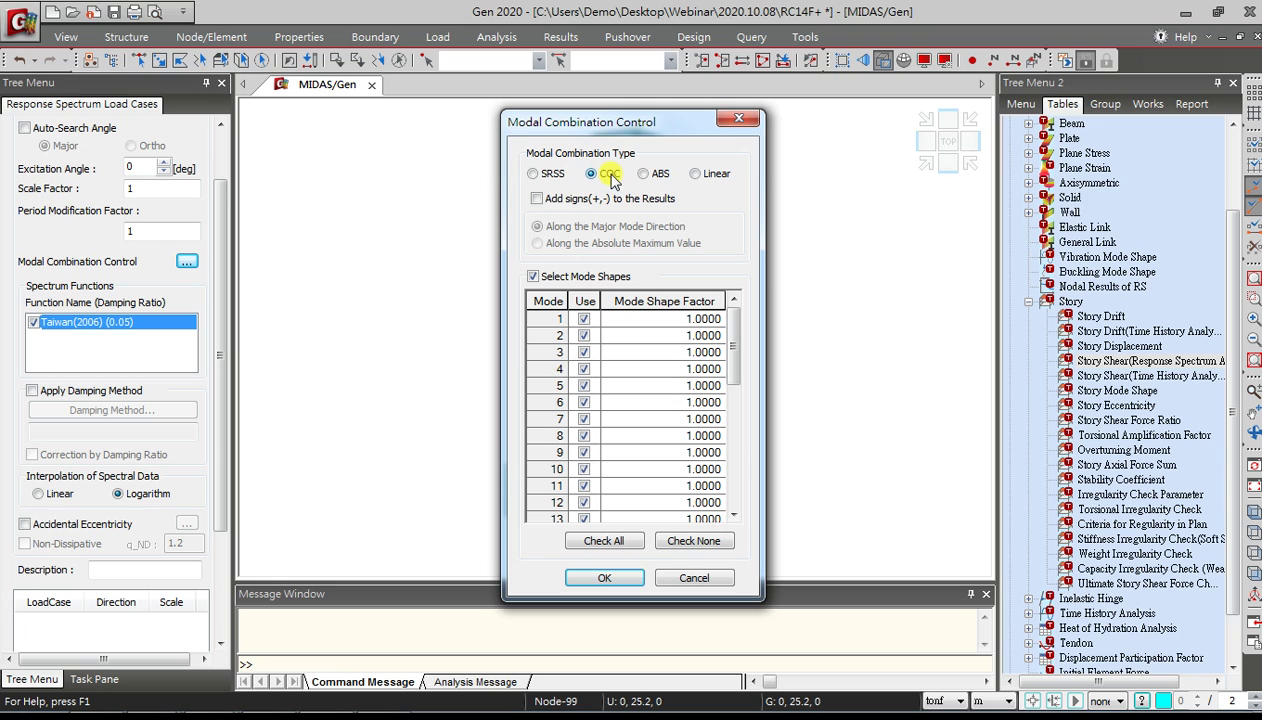
pyautogui.click(537, 199)
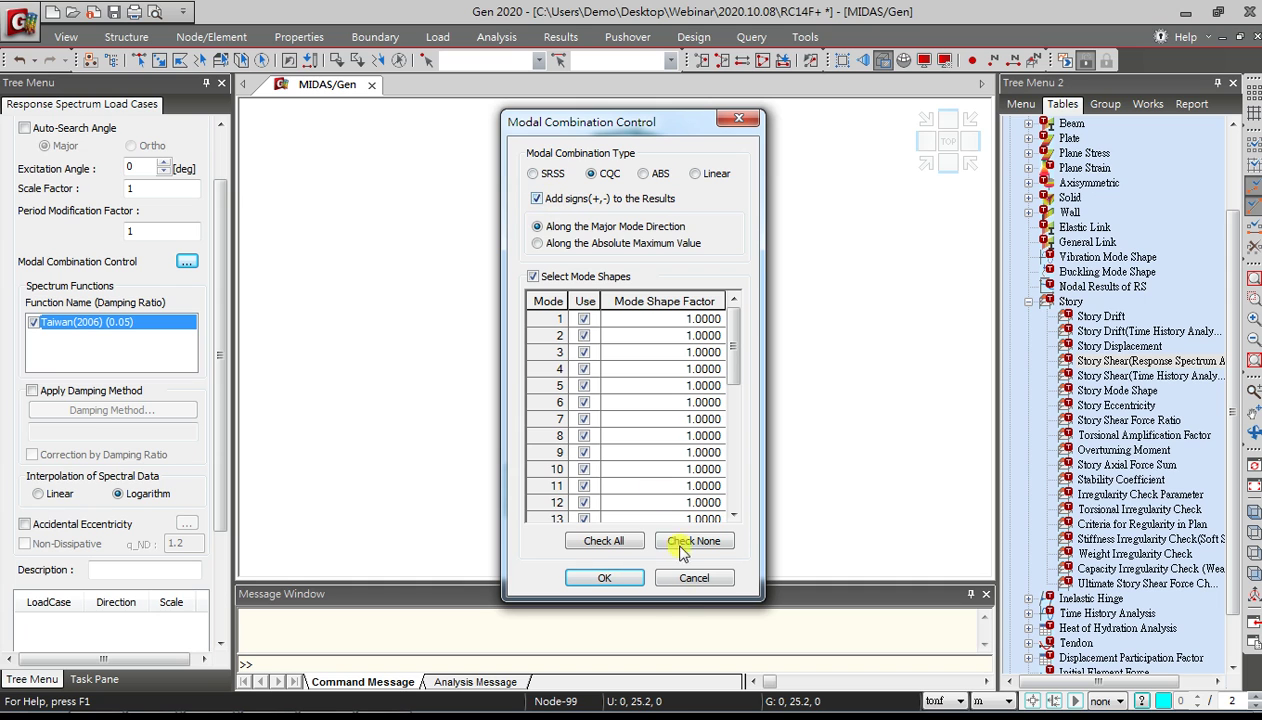
pyautogui.click(612, 580)
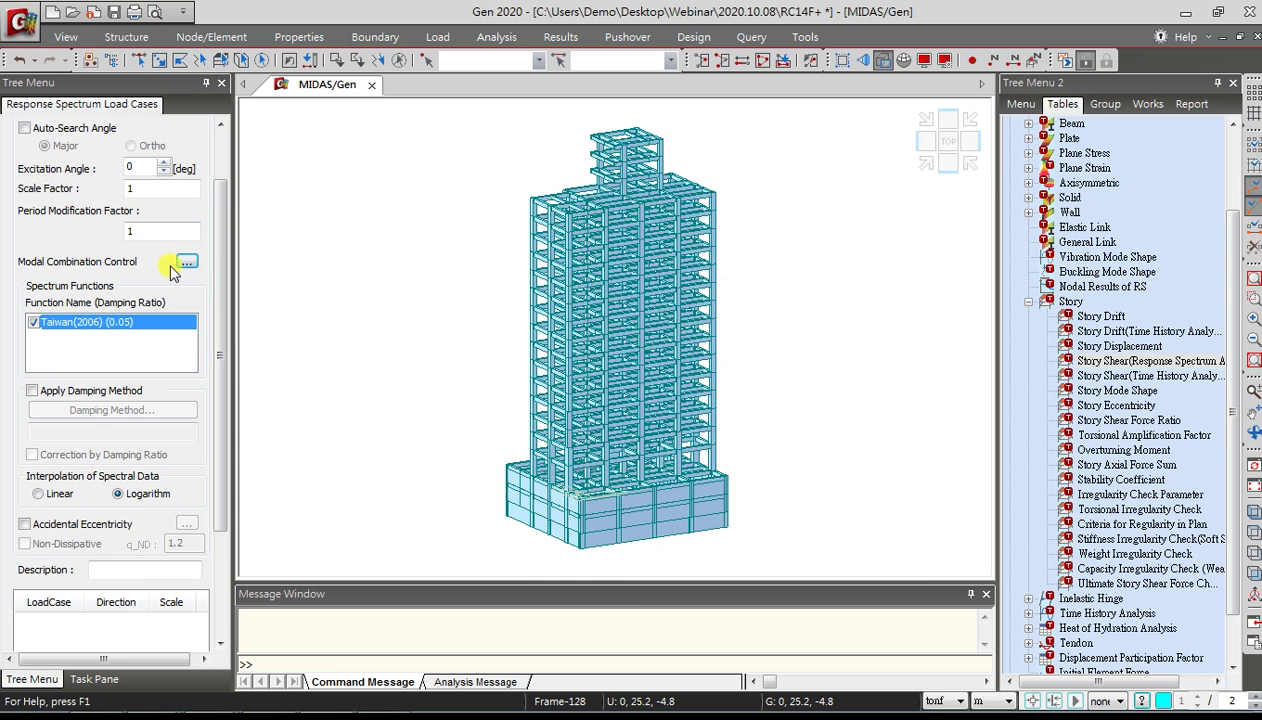
# Enable automatic accidental eccentricity at 5% of the plan dimension and add the RX response spectrum load case
pyautogui.moveTo(221, 310); pyautogui.dragTo(222, 405)
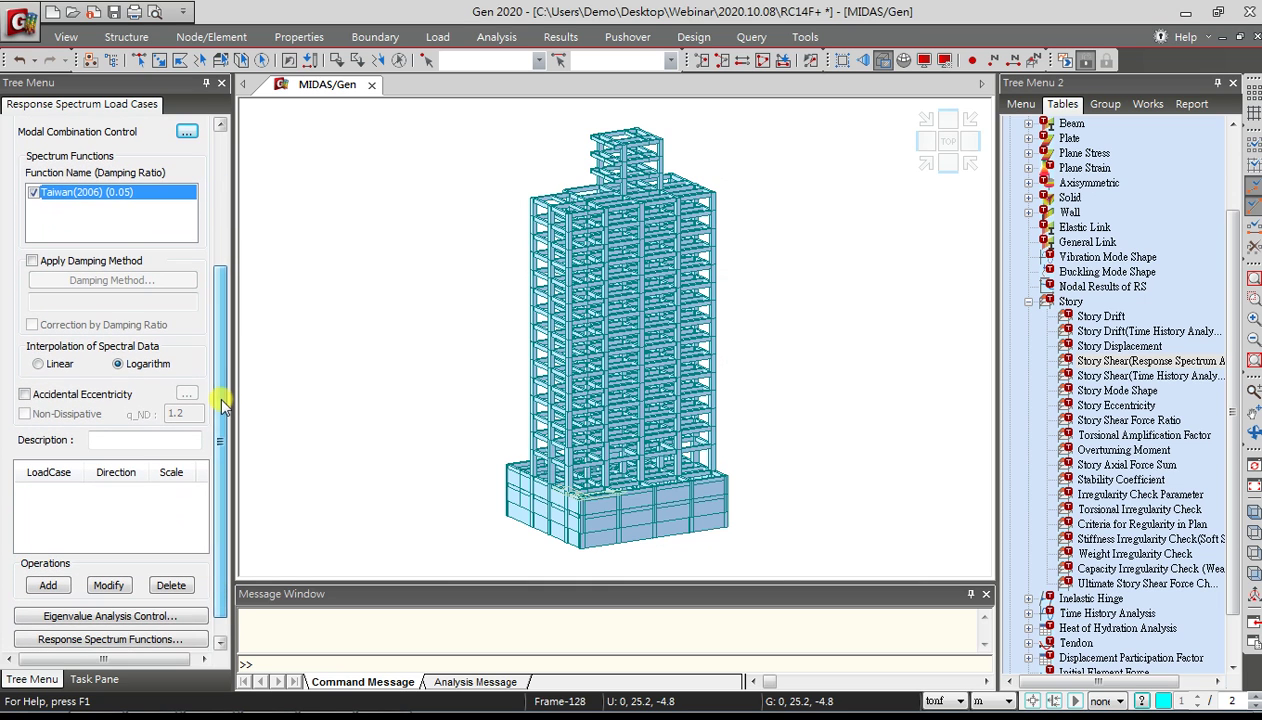
pyautogui.click(30, 395)
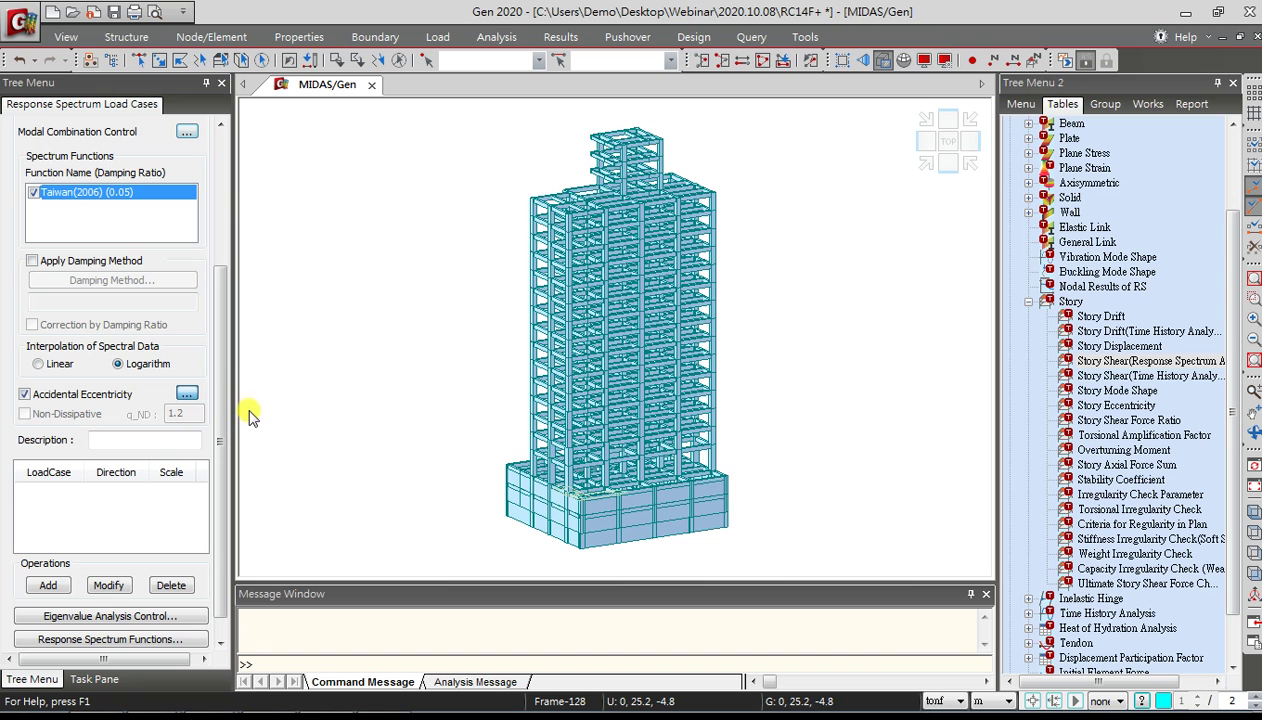
pyautogui.click(190, 396)
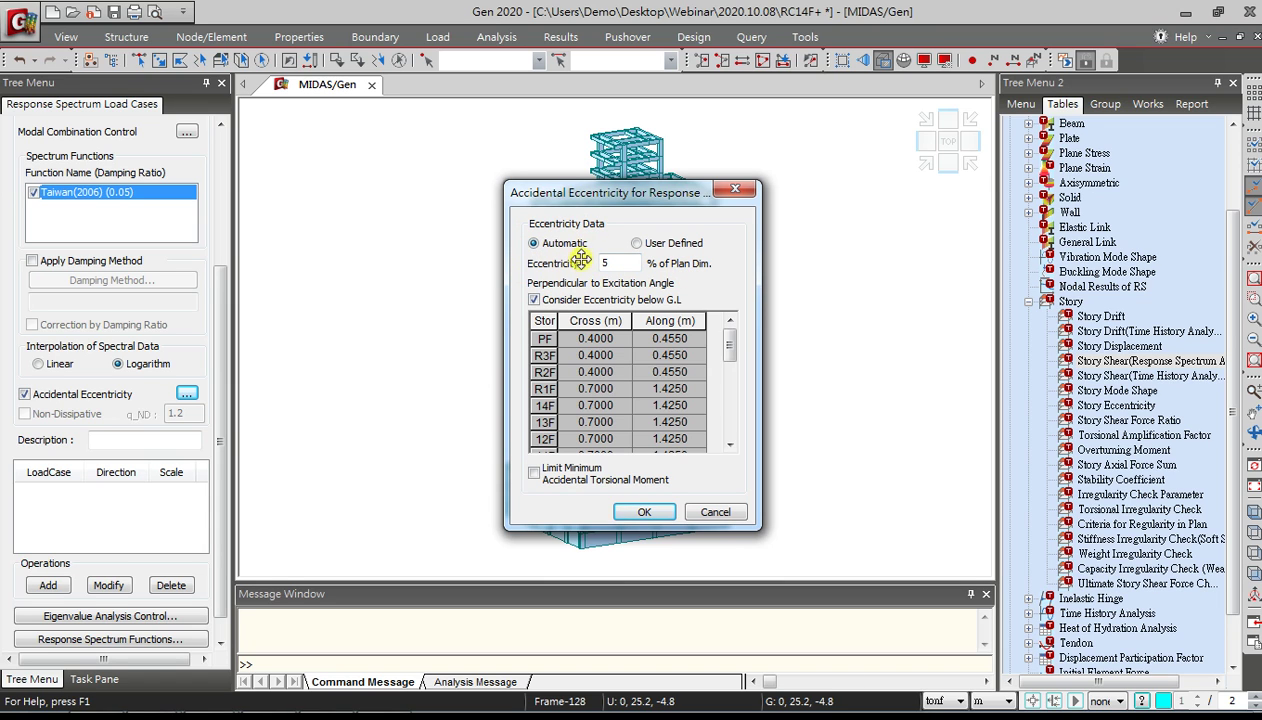
pyautogui.click(644, 511)
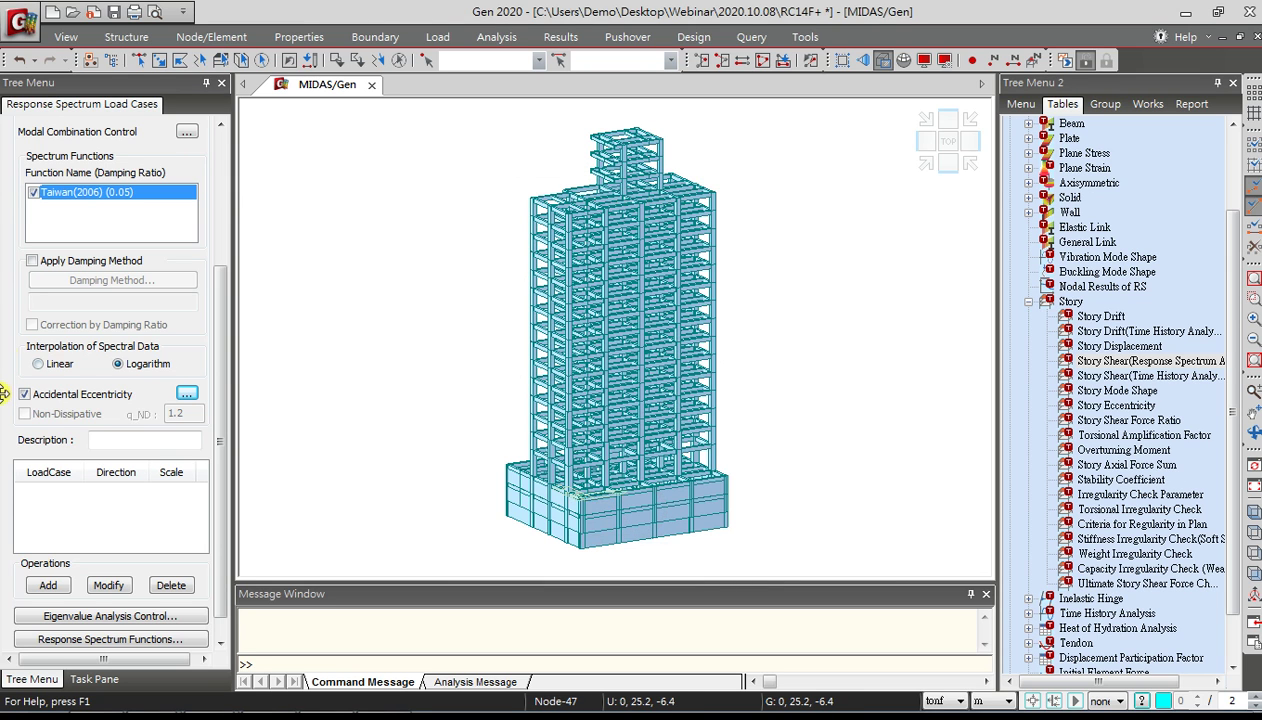
pyautogui.scroll(-1, 218, 398)
pyautogui.scroll(-2, 218, 398)
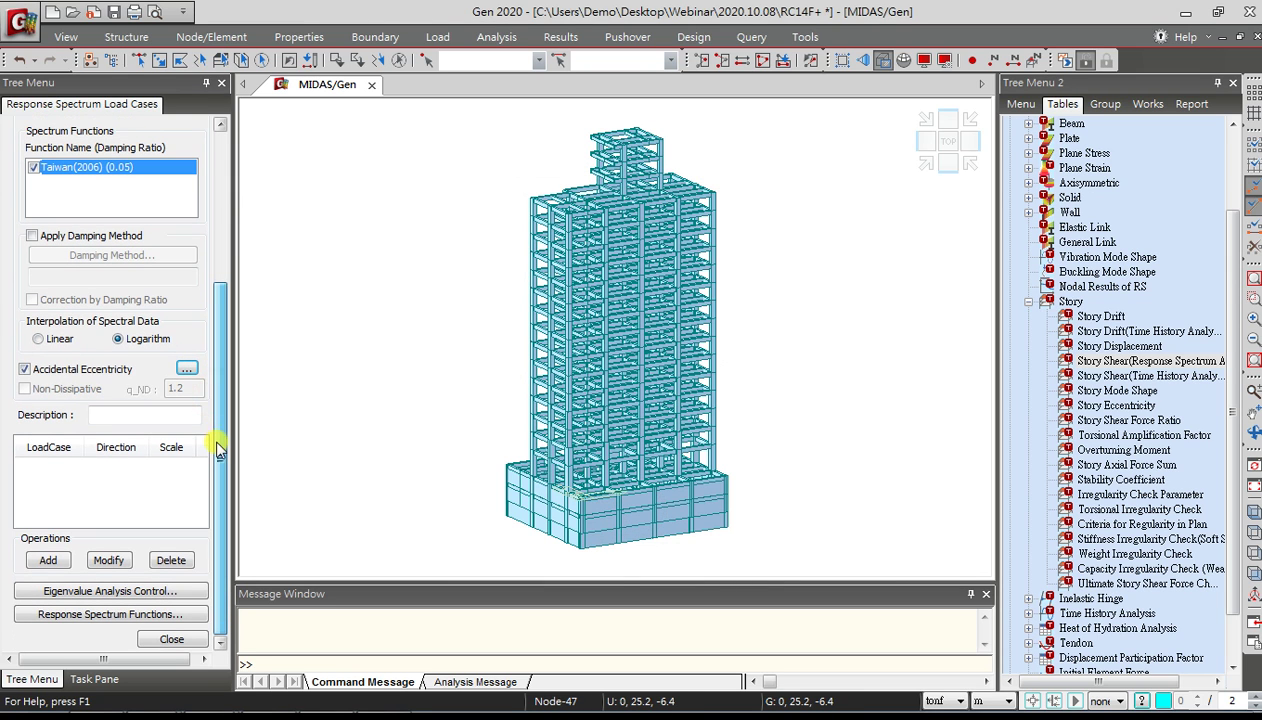
pyautogui.click(50, 564)
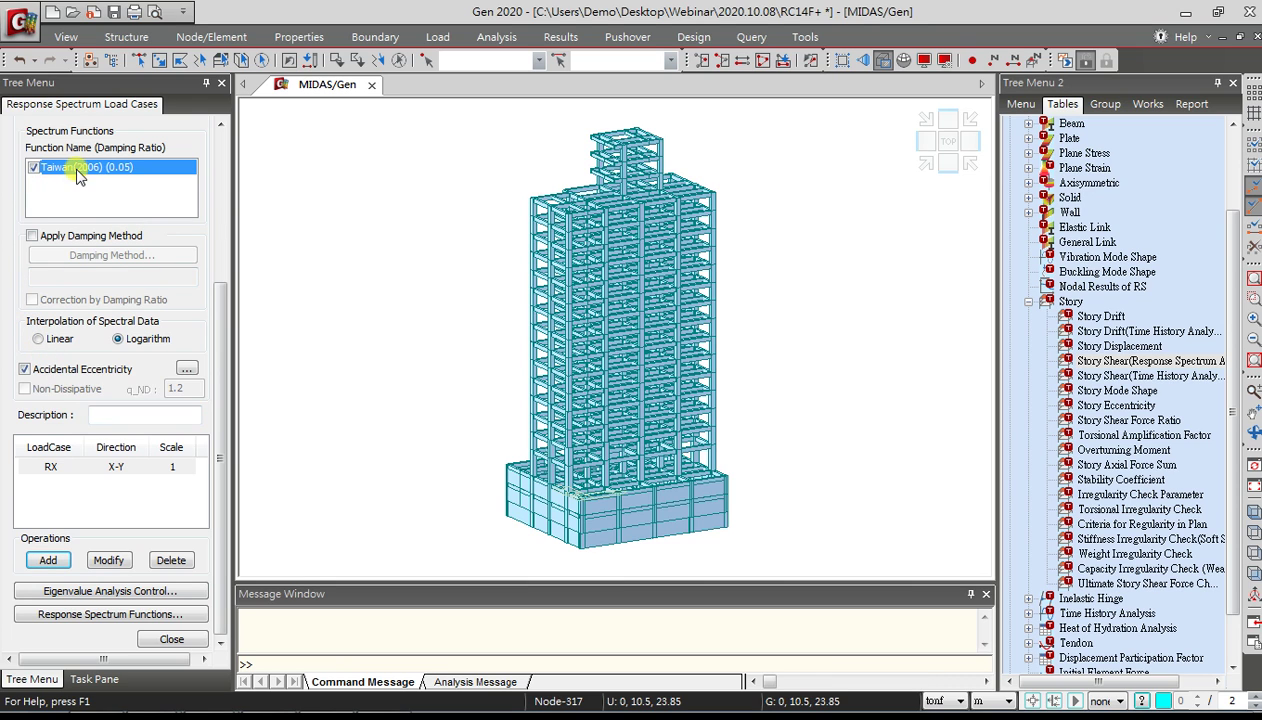
# Review the eigenvalue analysis control's analysis type and number of frequencies without changing them
pyautogui.click(80, 592)
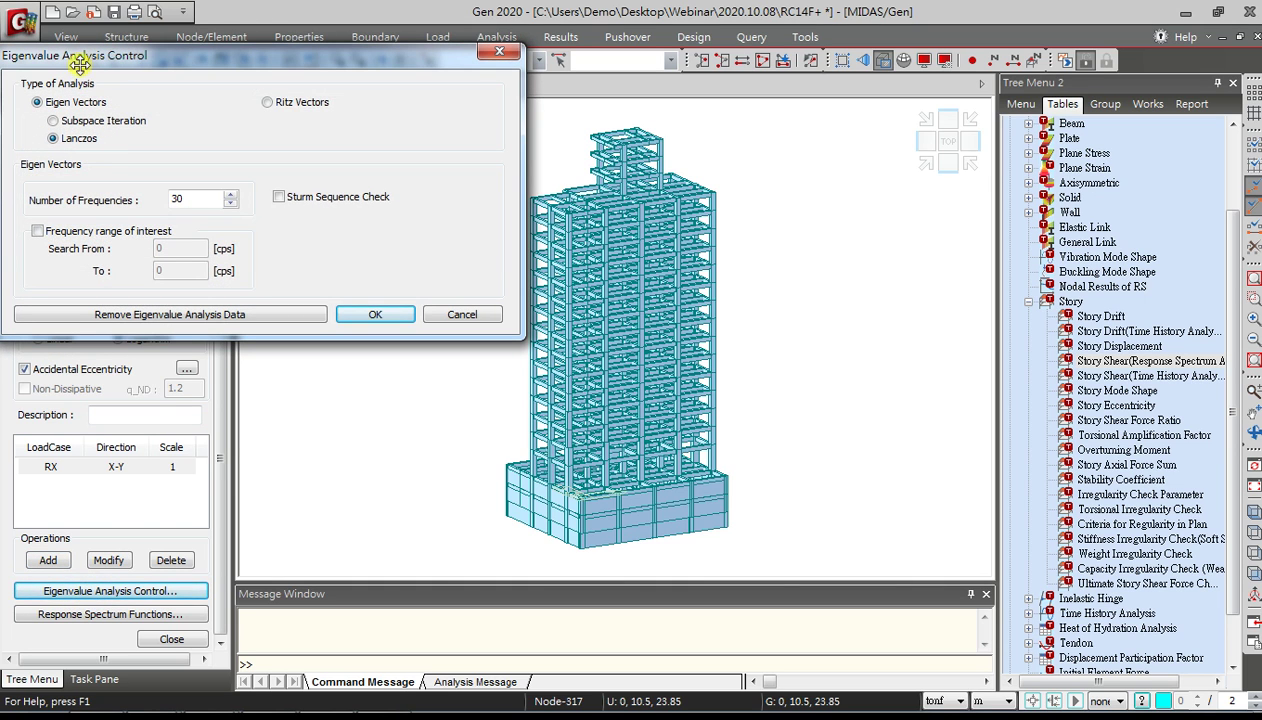
pyautogui.moveTo(172, 56); pyautogui.dragTo(238, 91)
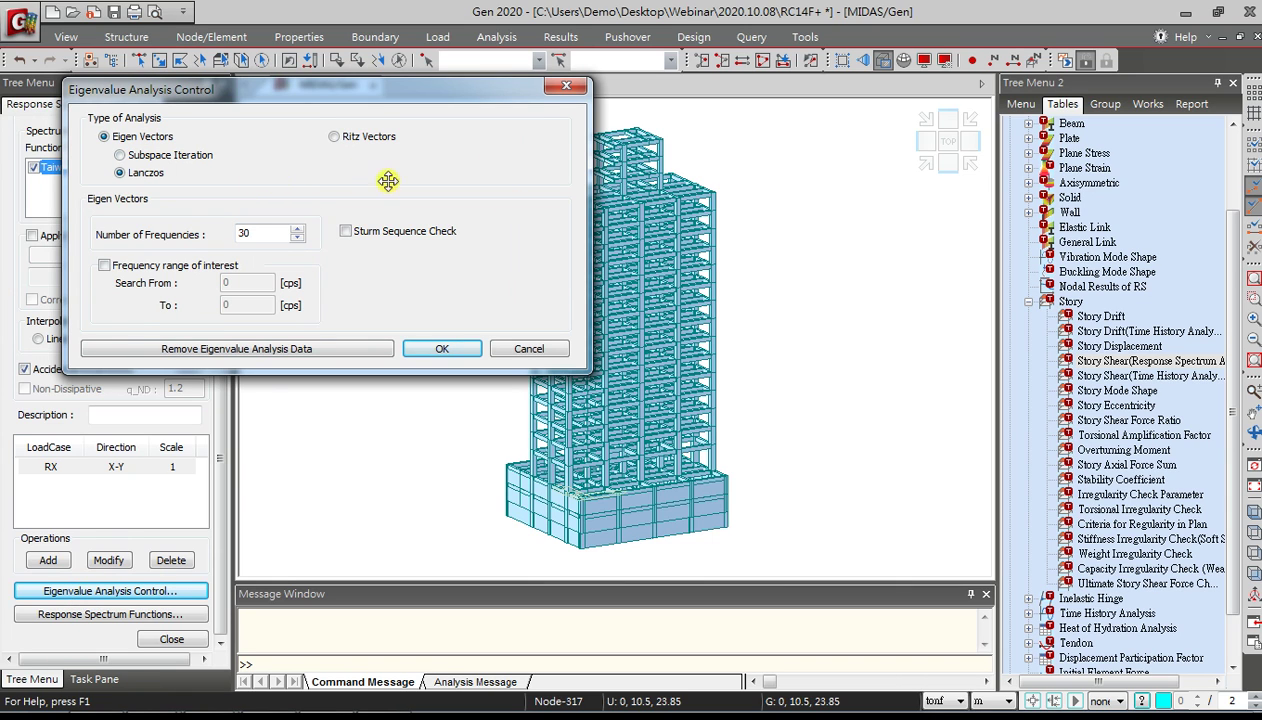
pyautogui.click(566, 89)
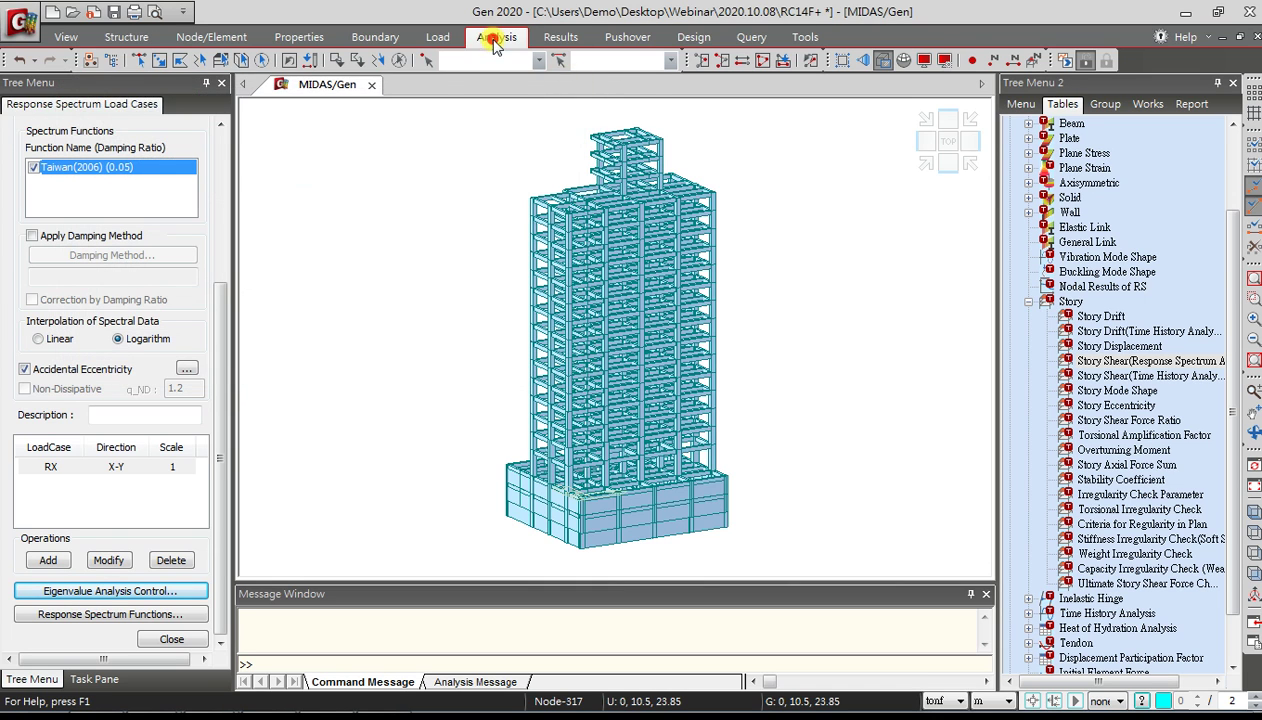
pyautogui.click(497, 39)
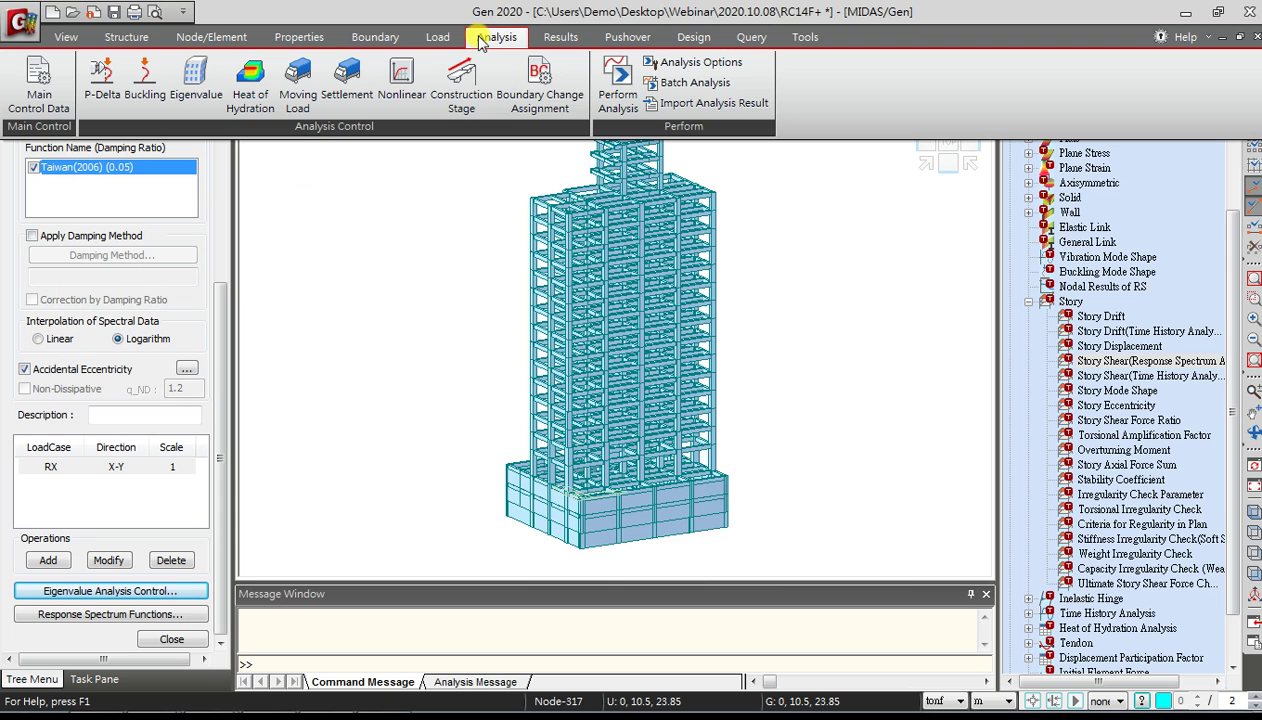
pyautogui.click(197, 85)
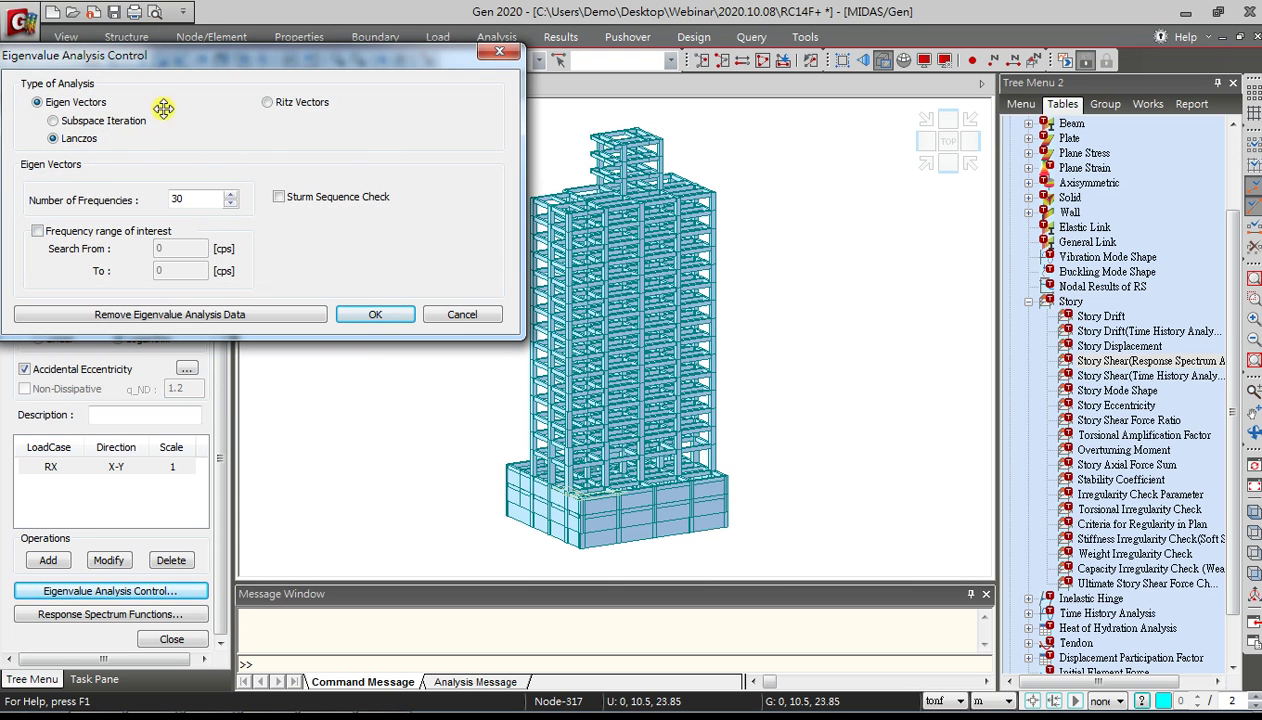
pyautogui.click(499, 51)
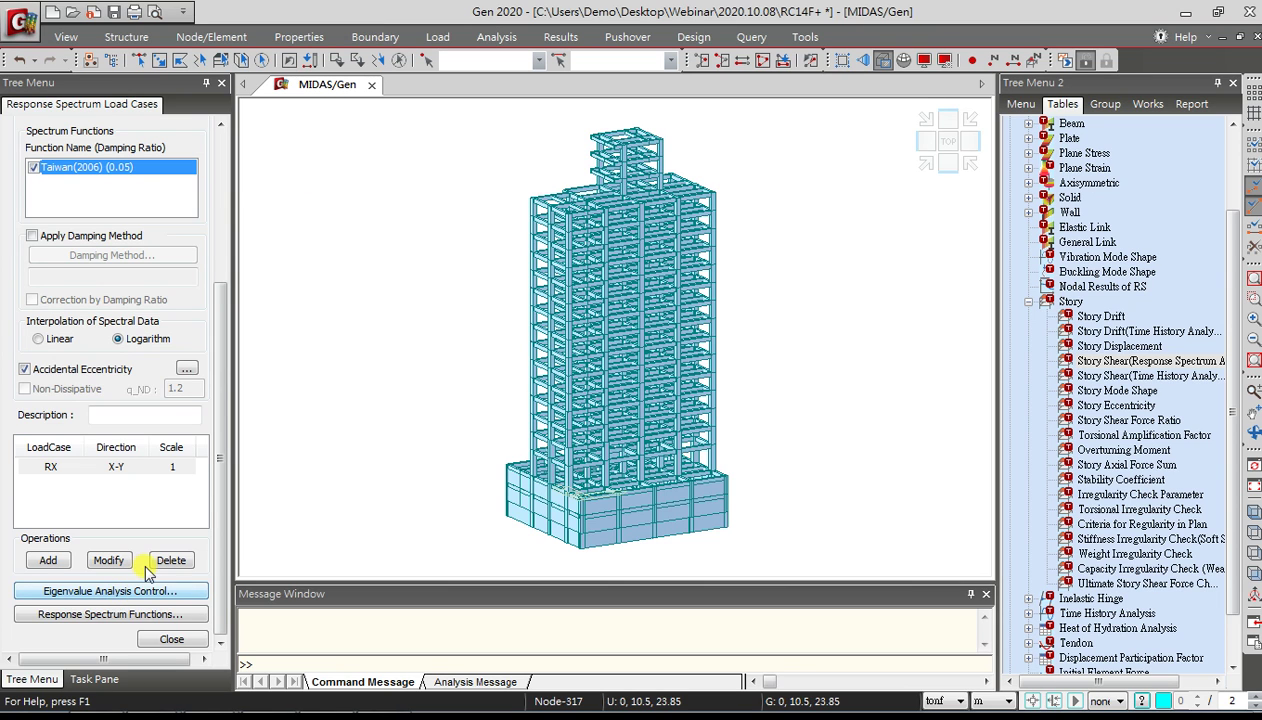
# Add a second response spectrum load case named RY in the X-Y direction with an excitation angle of 90 degrees
pyautogui.moveTo(220, 496); pyautogui.dragTo(251, 337)
pyautogui.click(157, 152)
pyautogui.write('RY')
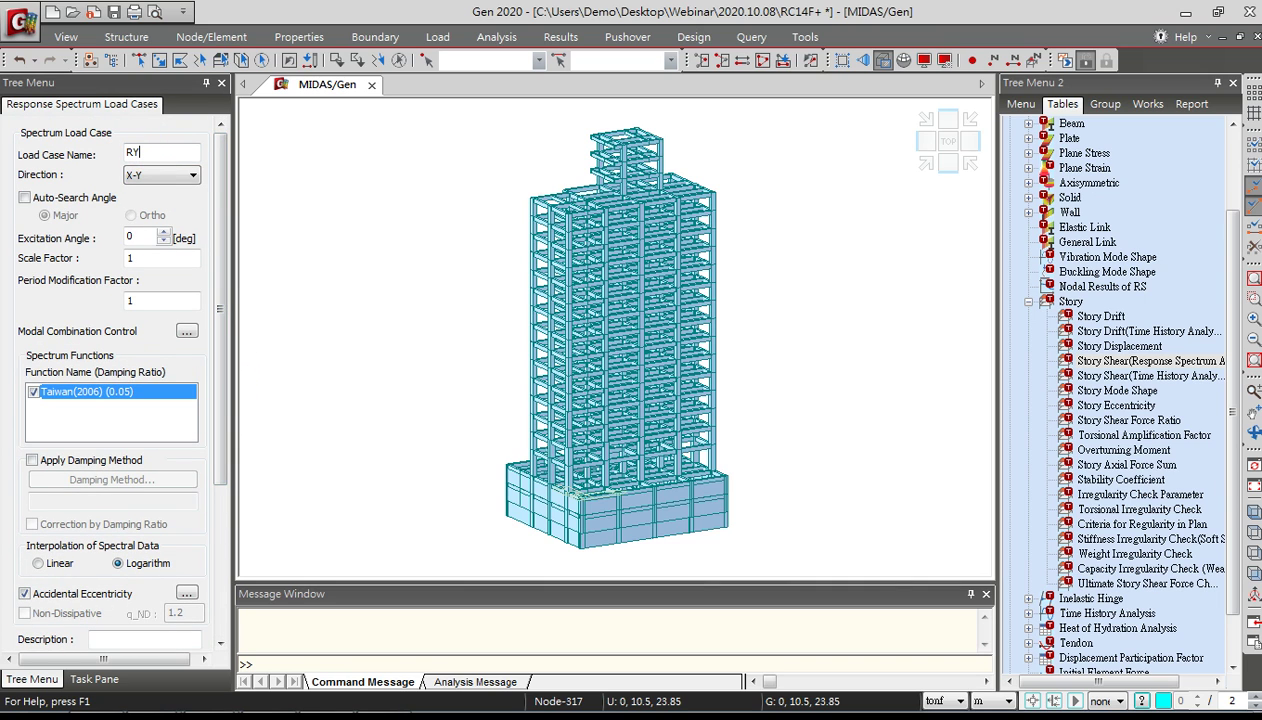
pyautogui.click(129, 237)
pyautogui.write('90')
pyautogui.write('90')
pyautogui.moveTo(224, 285); pyautogui.dragTo(228, 437)
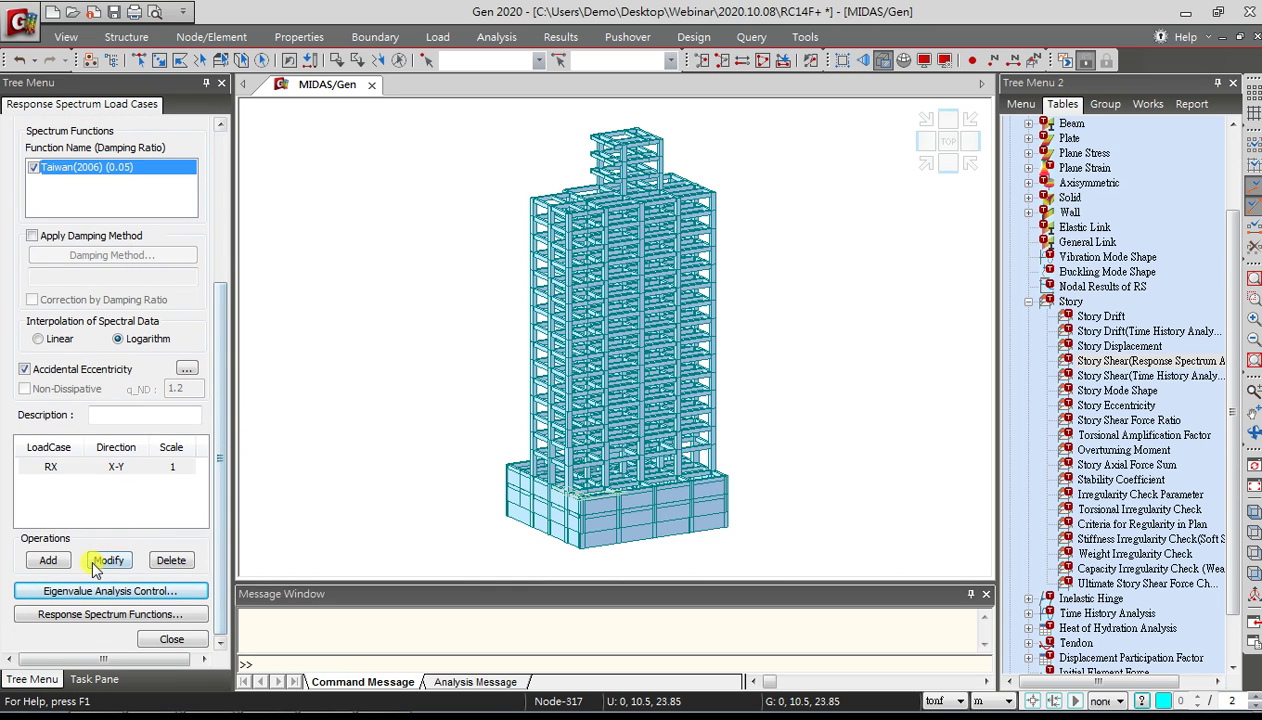
pyautogui.click(47, 561)
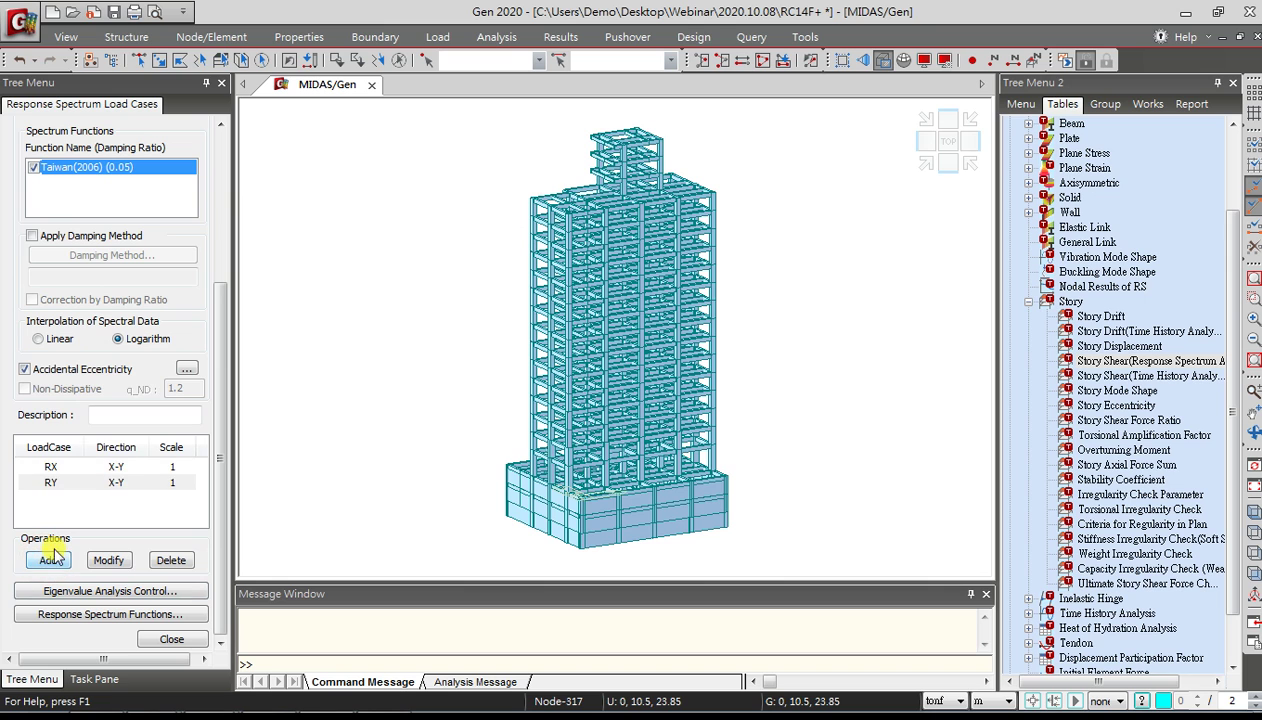
pyautogui.click(173, 640)
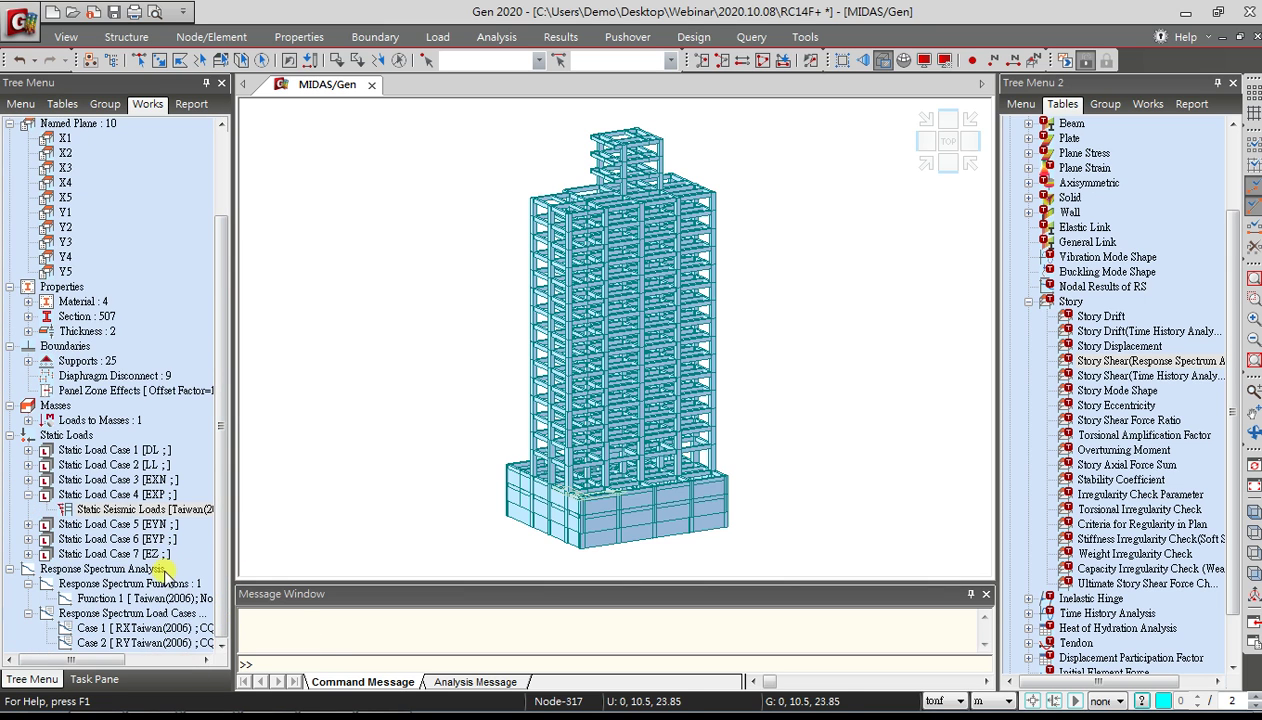
# Run the analysis and tabulate the load summary for the EXP static load case
pyautogui.click(1068, 60)
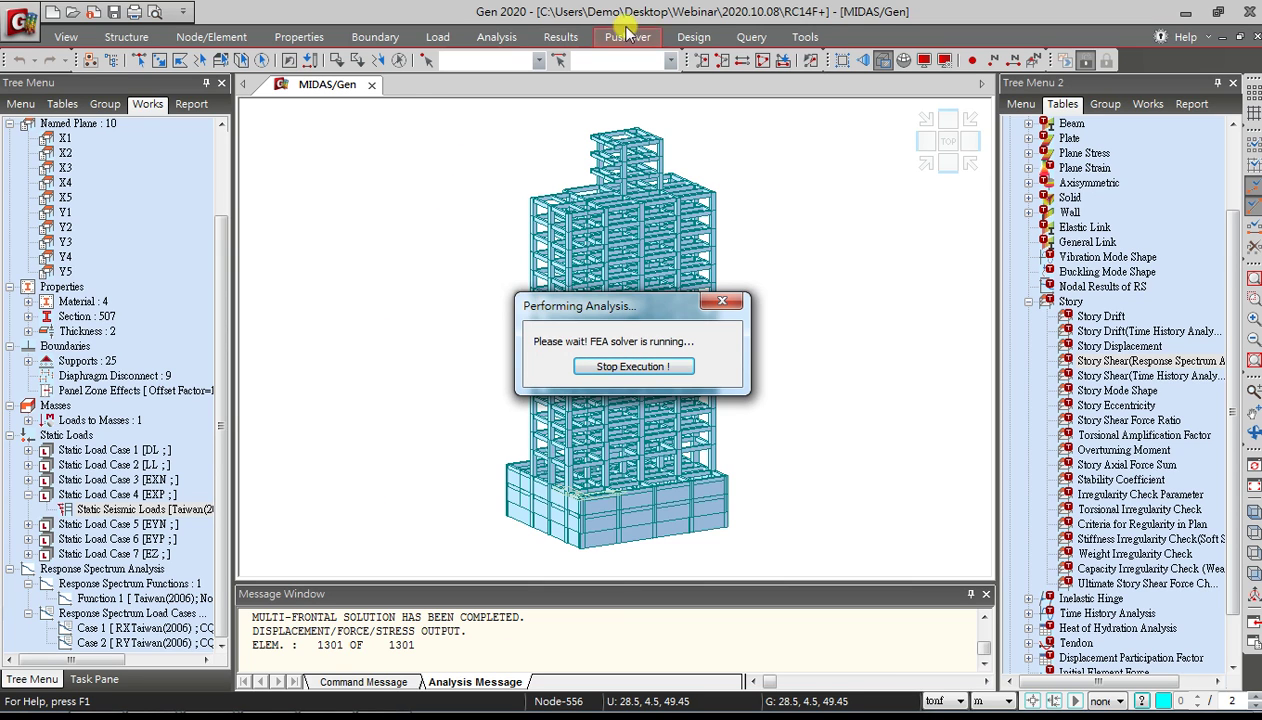
pyautogui.click(751, 40)
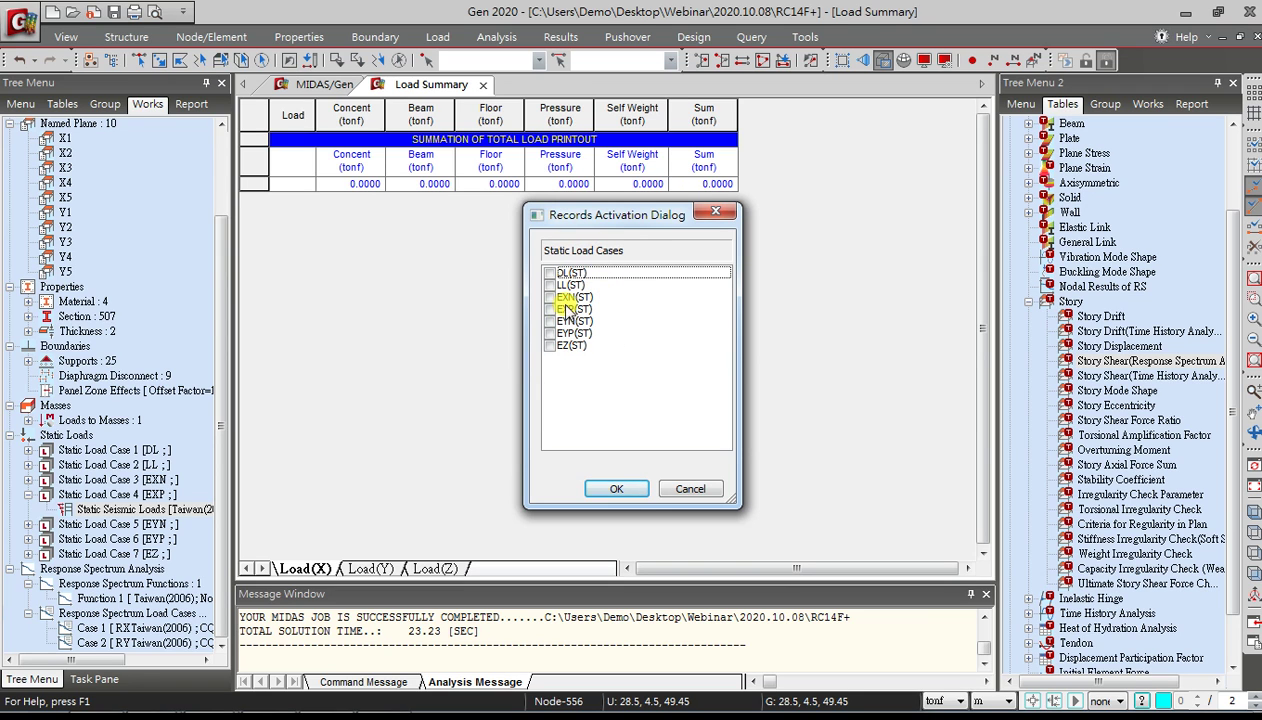
pyautogui.click(560, 309)
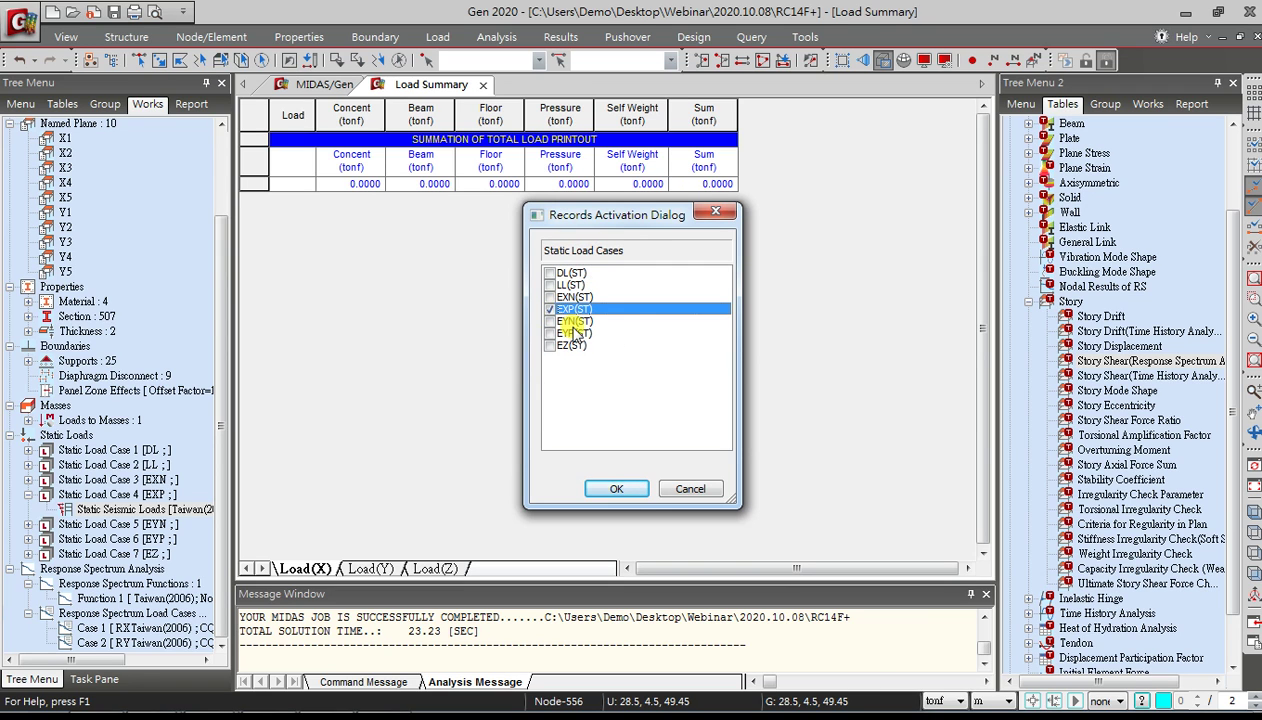
pyautogui.click(614, 489)
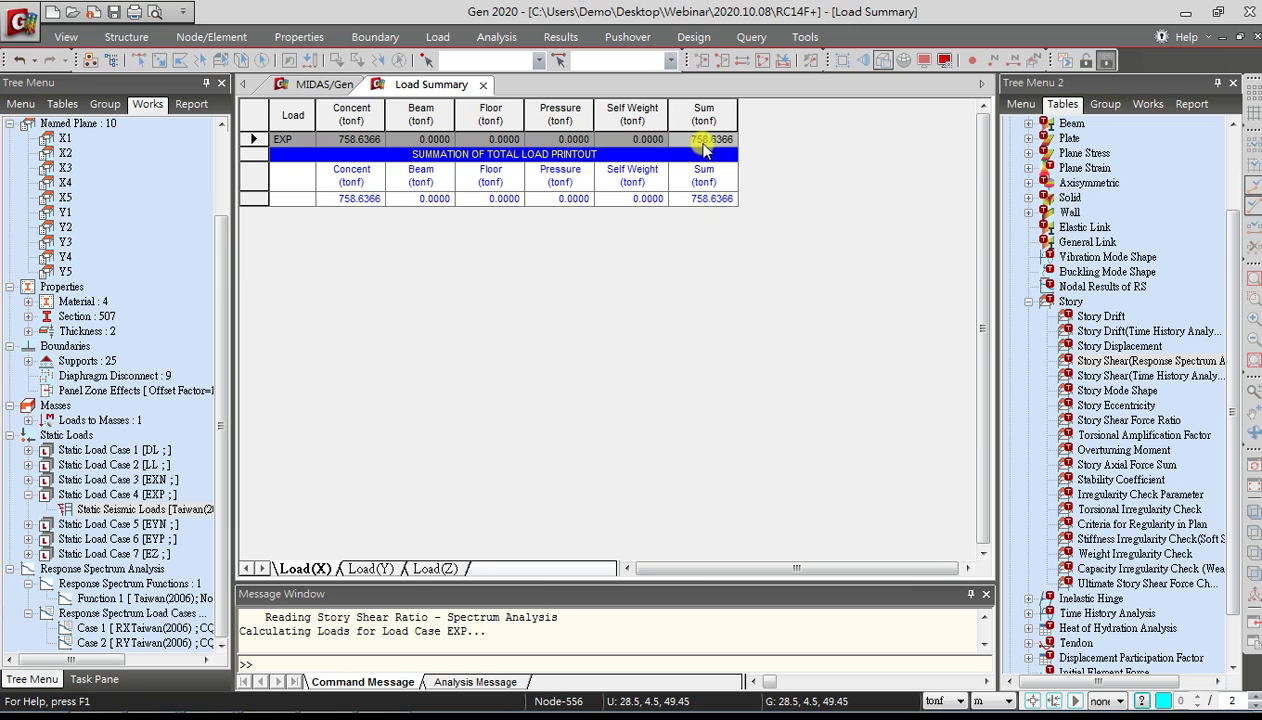
# Include the EYP static load case in the load summary and view the Y-direction loads
pyautogui.rightClick(579, 255)
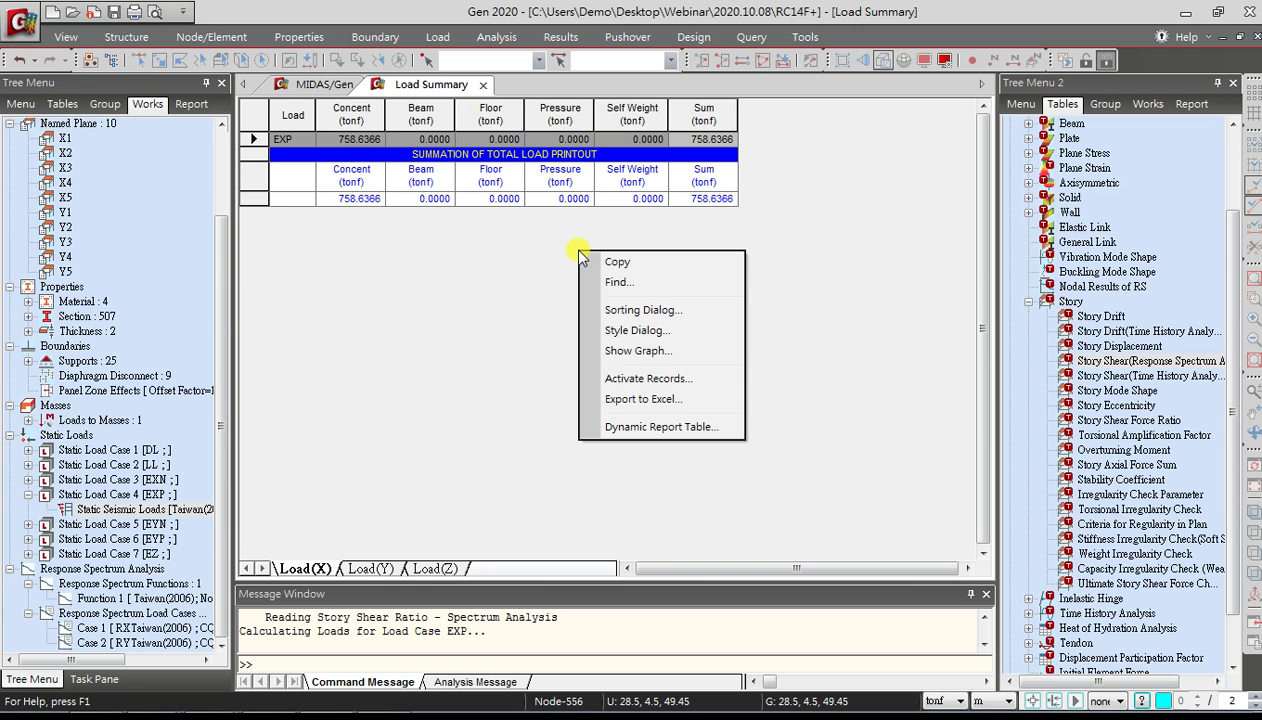
pyautogui.click(635, 378)
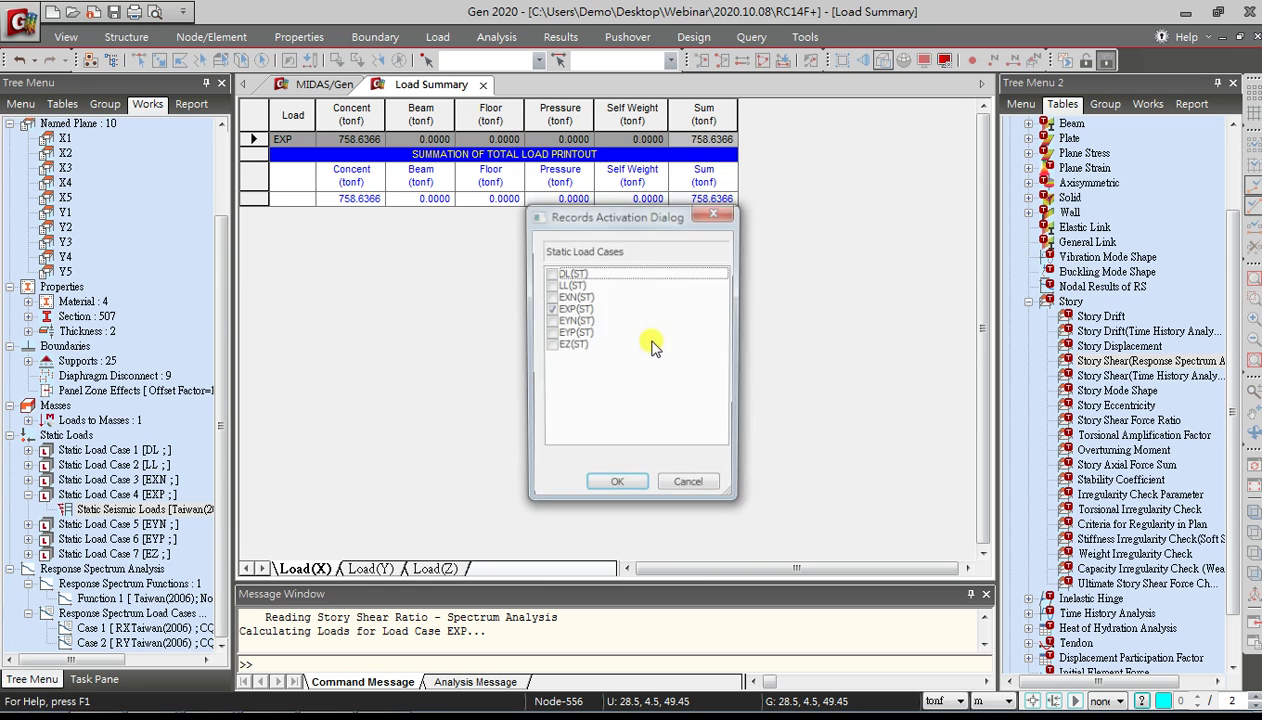
pyautogui.click(578, 334)
pyautogui.click(606, 488)
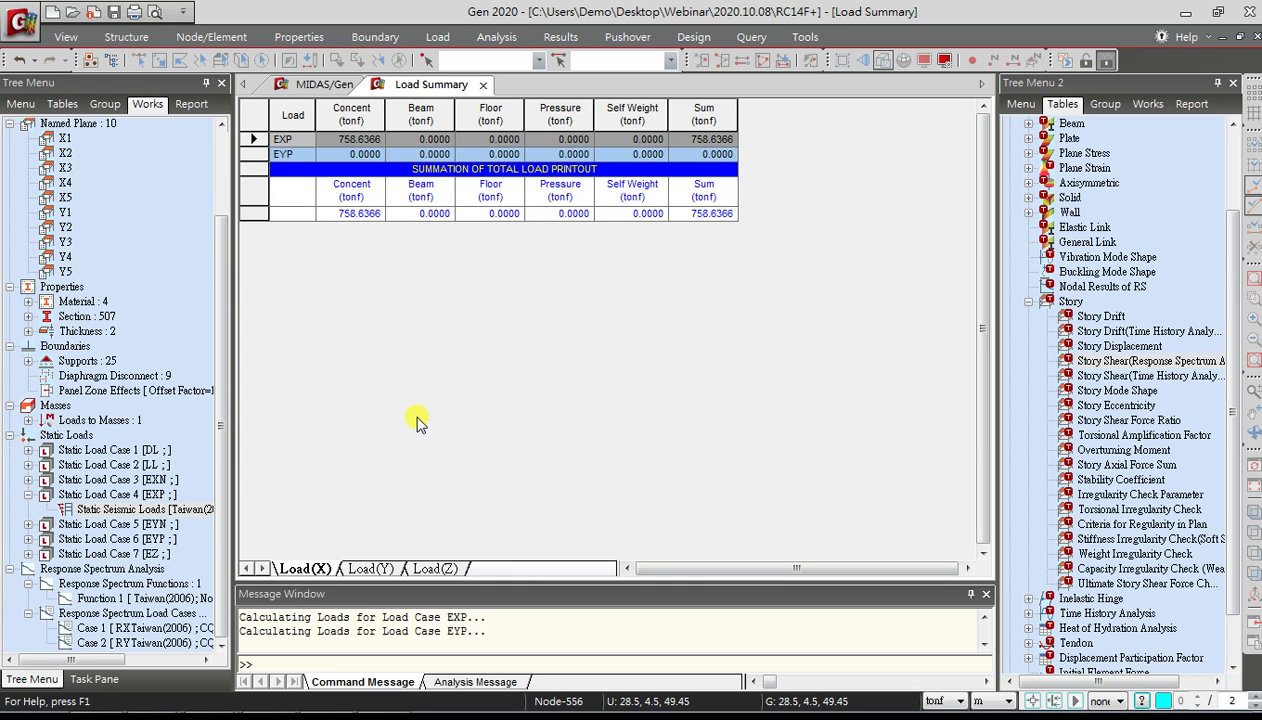
pyautogui.click(367, 566)
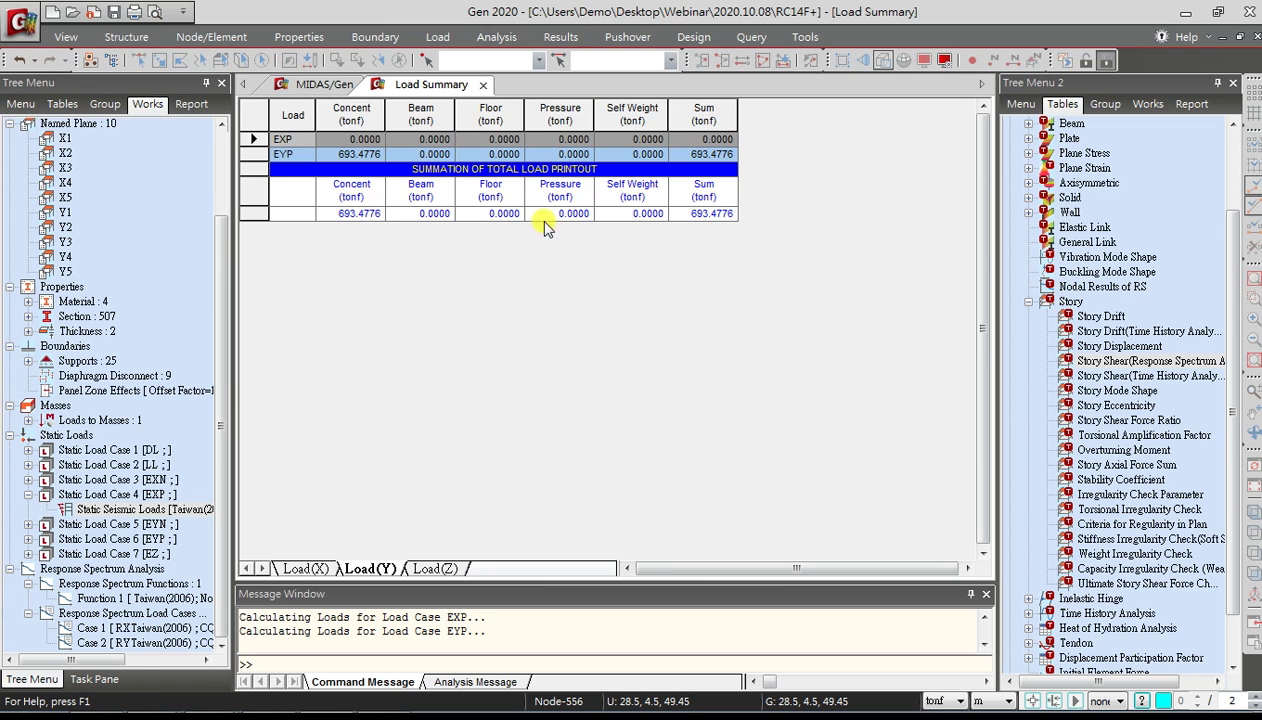
# Examine the X-direction story shear at ground level in the seismic load profile of the EXP static seismic load
pyautogui.click(140, 511)
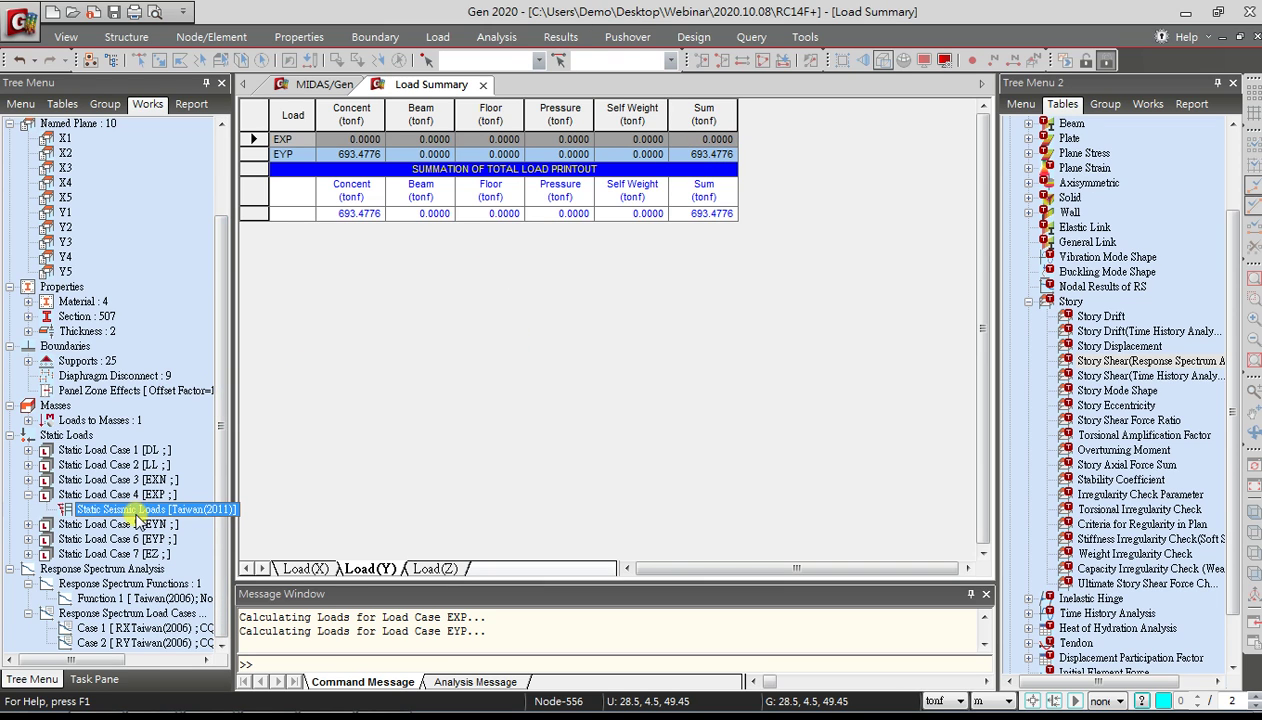
pyautogui.rightClick(135, 511)
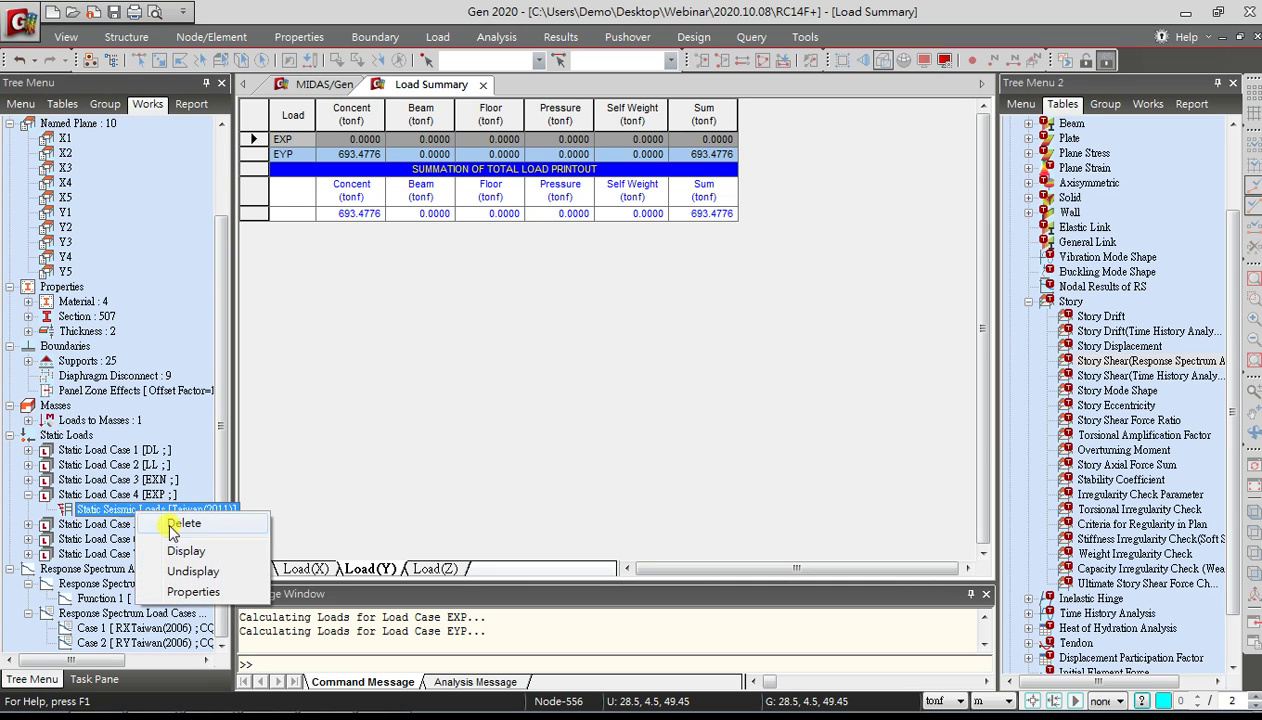
pyautogui.click(185, 590)
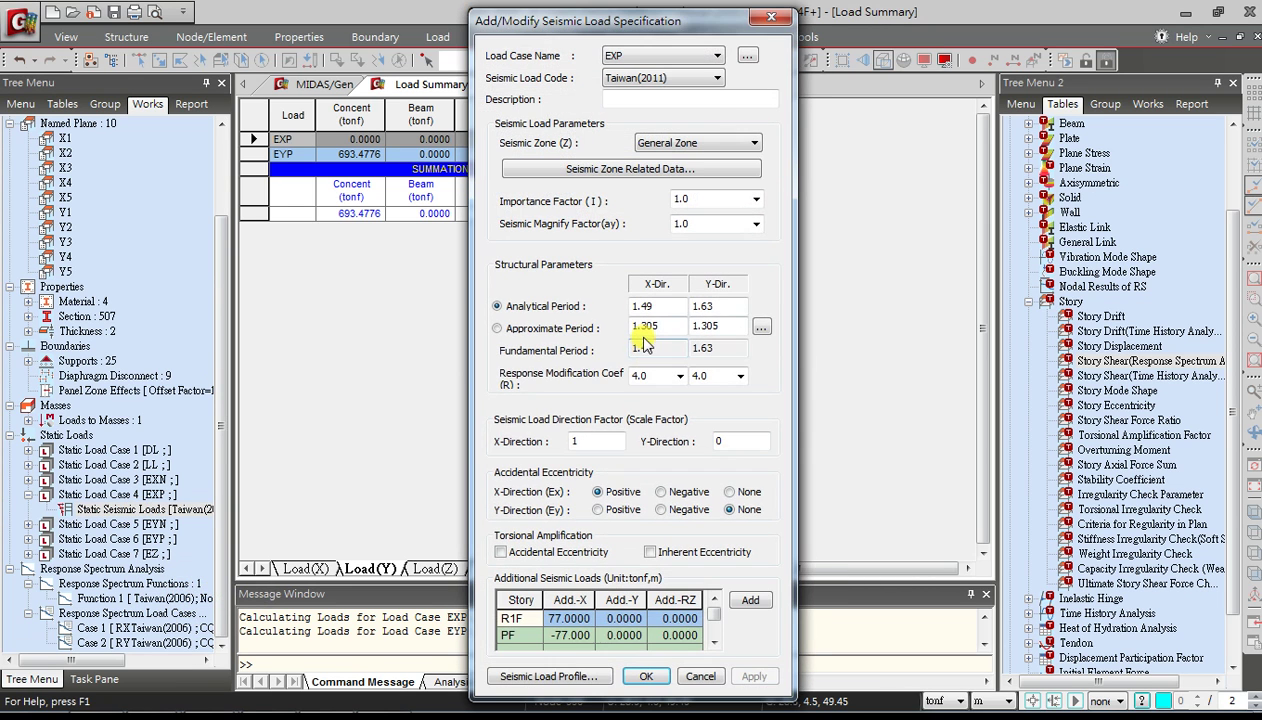
pyautogui.click(548, 677)
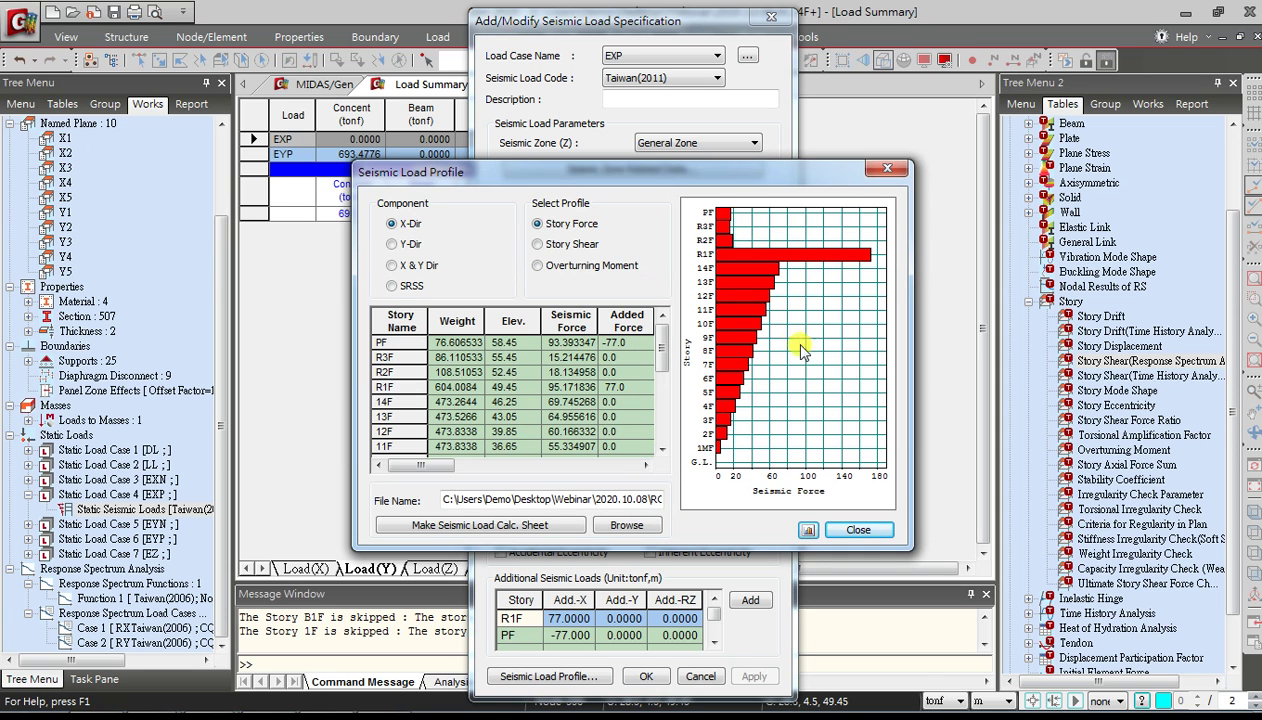
pyautogui.moveTo(656, 360); pyautogui.dragTo(647, 465)
pyautogui.click(645, 466)
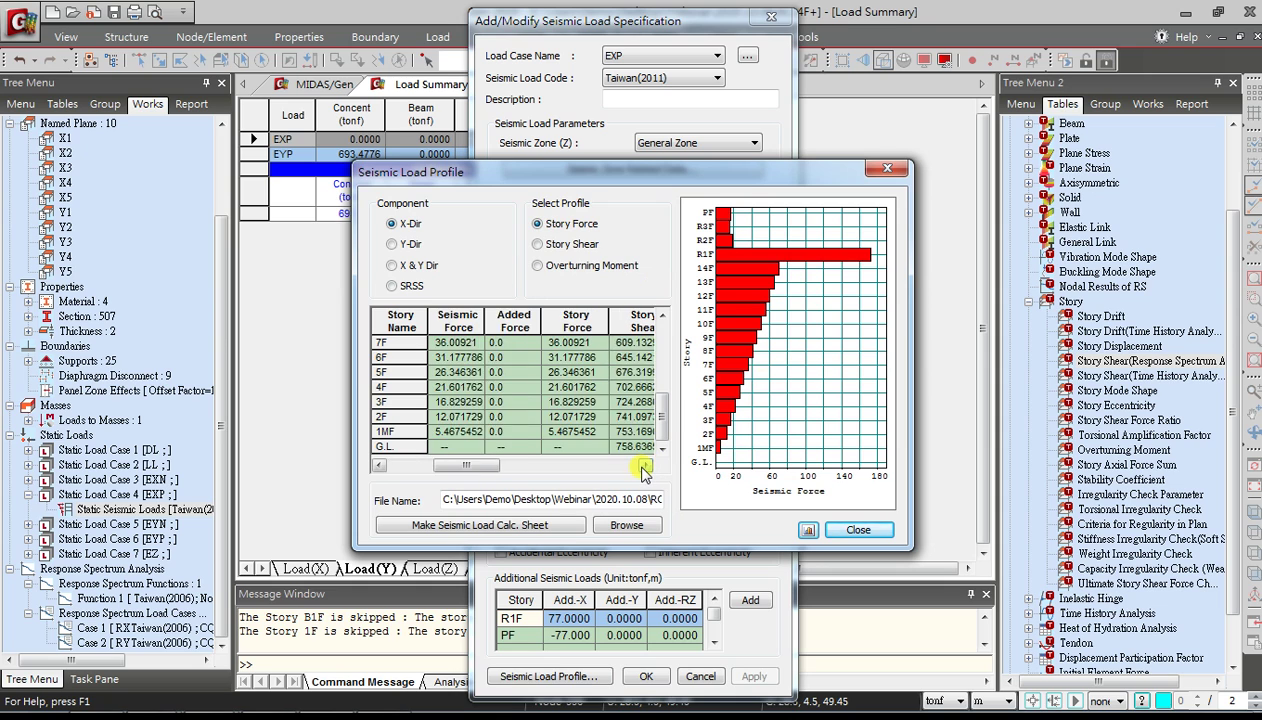
pyautogui.click(643, 467)
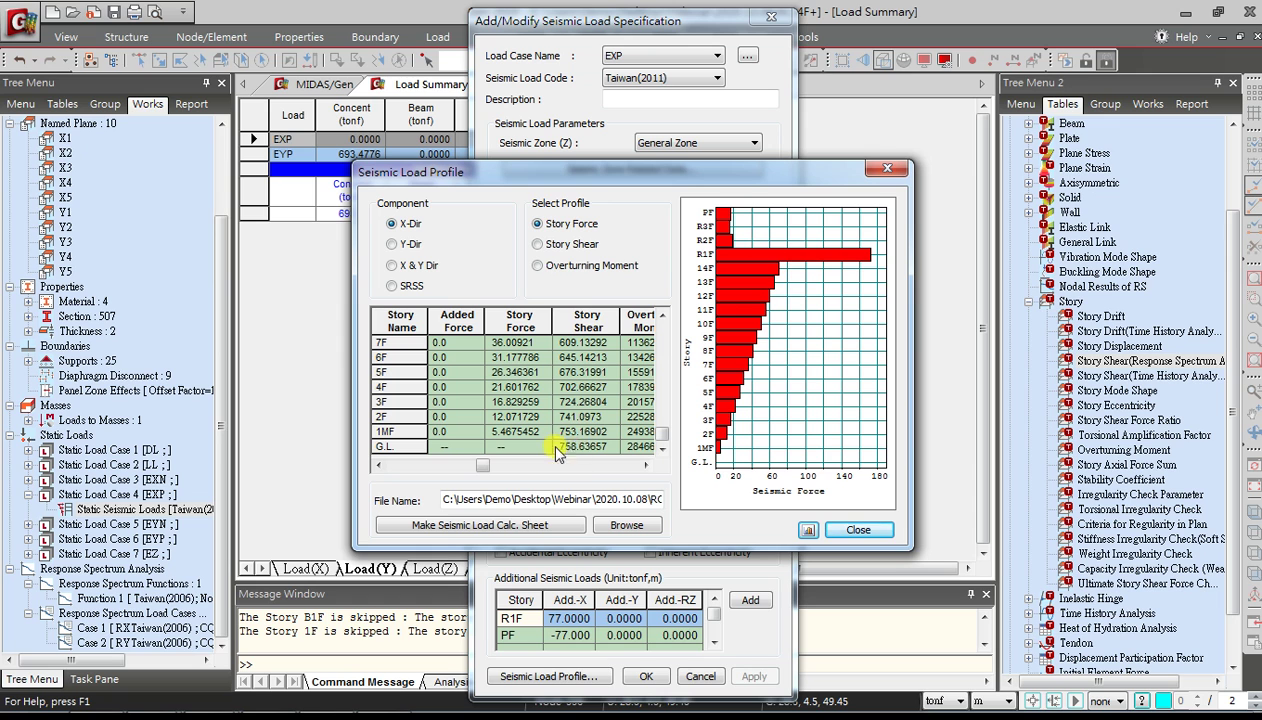
pyautogui.click(893, 172)
pyautogui.click(771, 17)
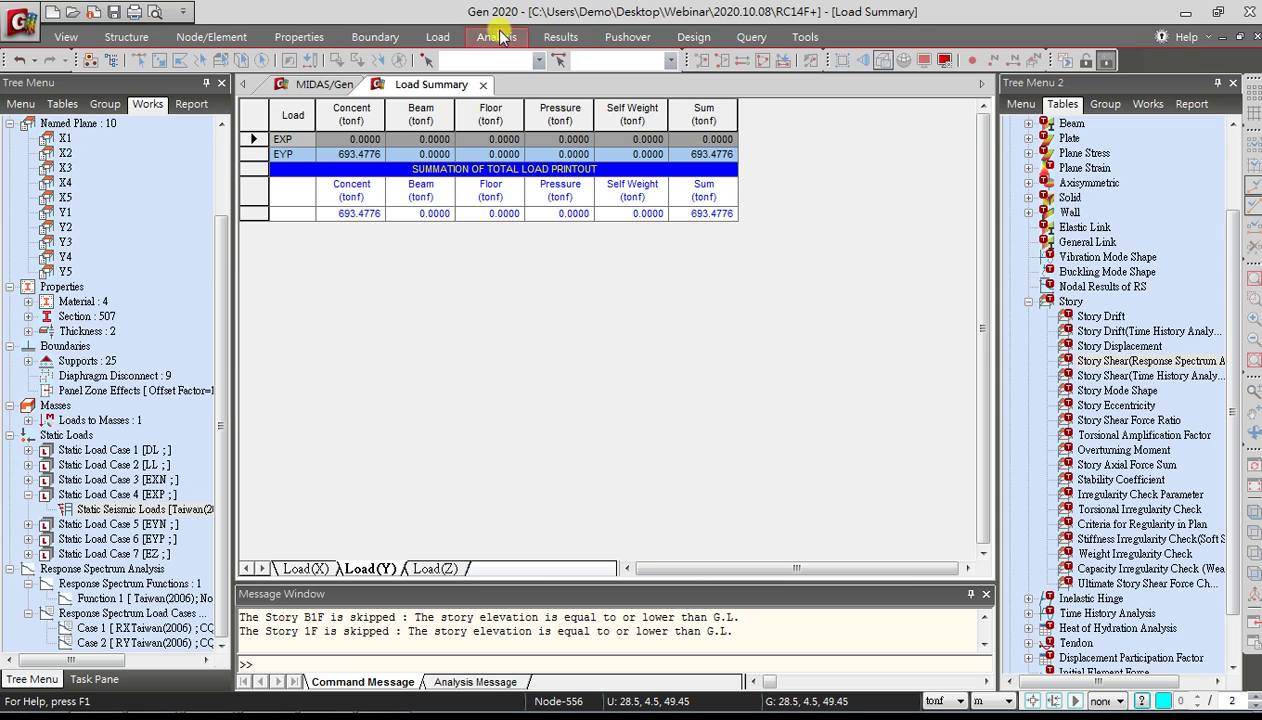
# Tabulate the response spectrum story shear results for the RX and RY load cases
pyautogui.click(549, 40)
pyautogui.click(1177, 112)
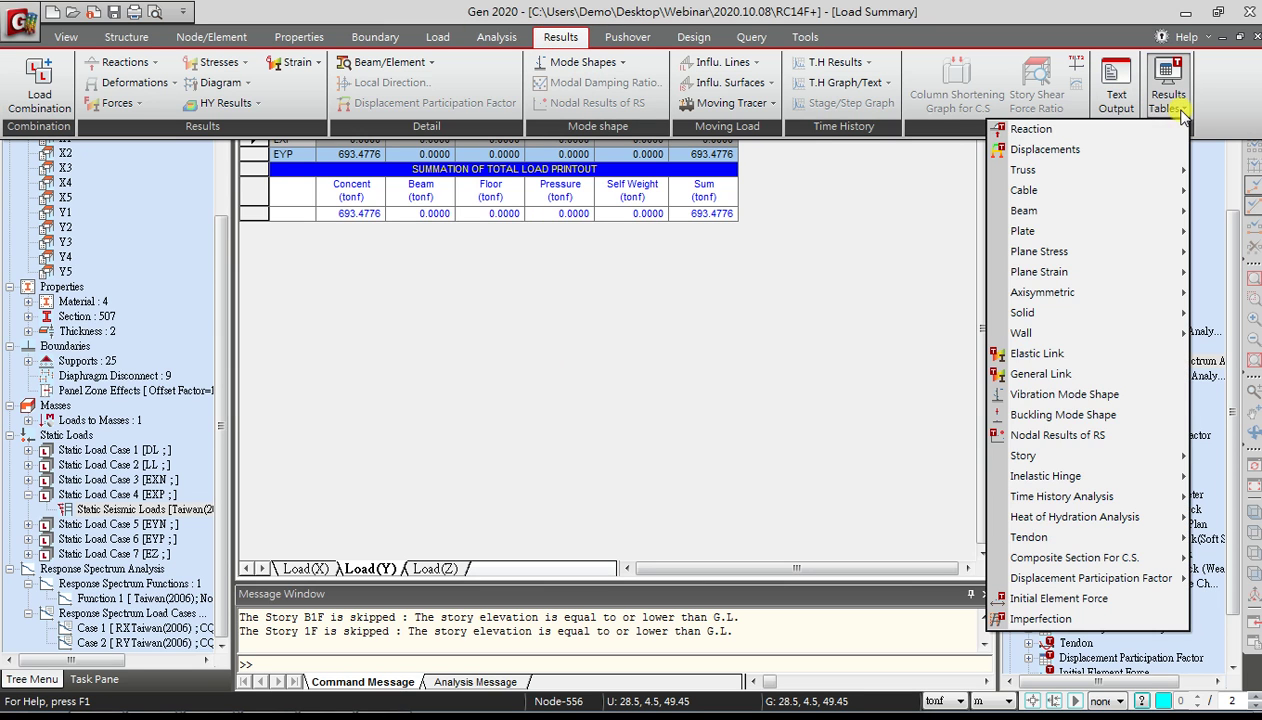
pyautogui.moveTo(1048, 461)
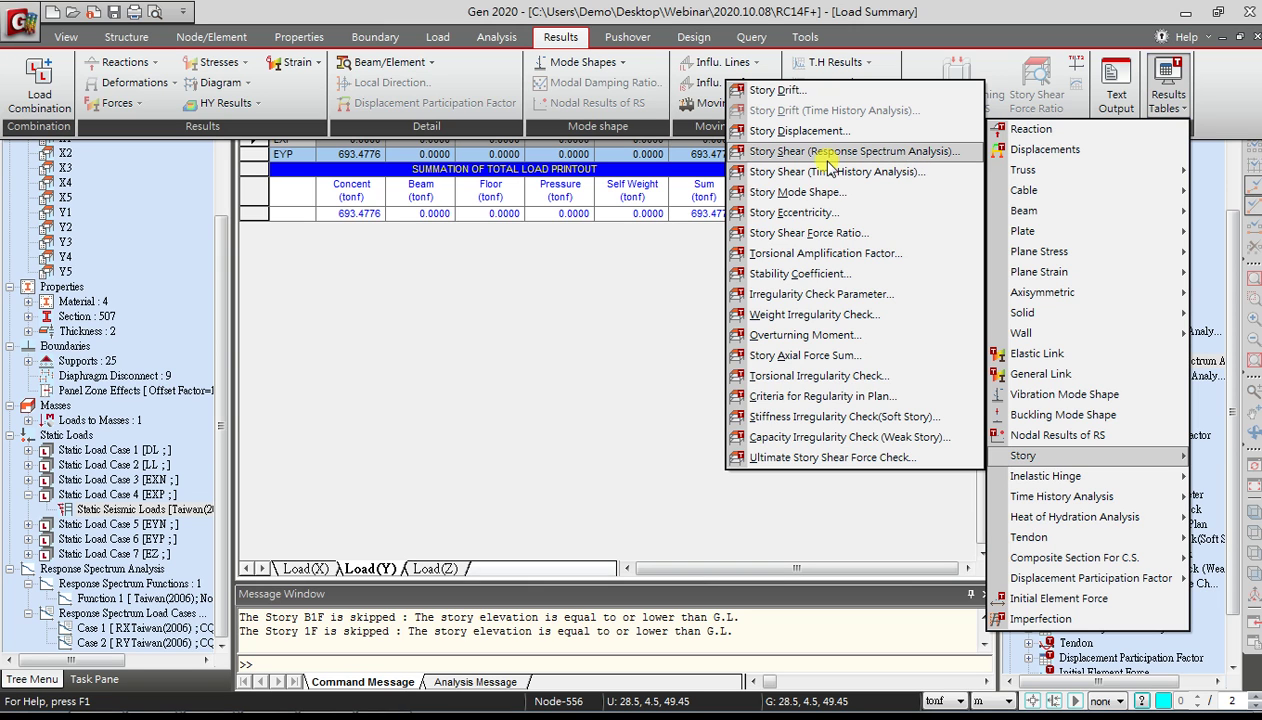
pyautogui.click(888, 152)
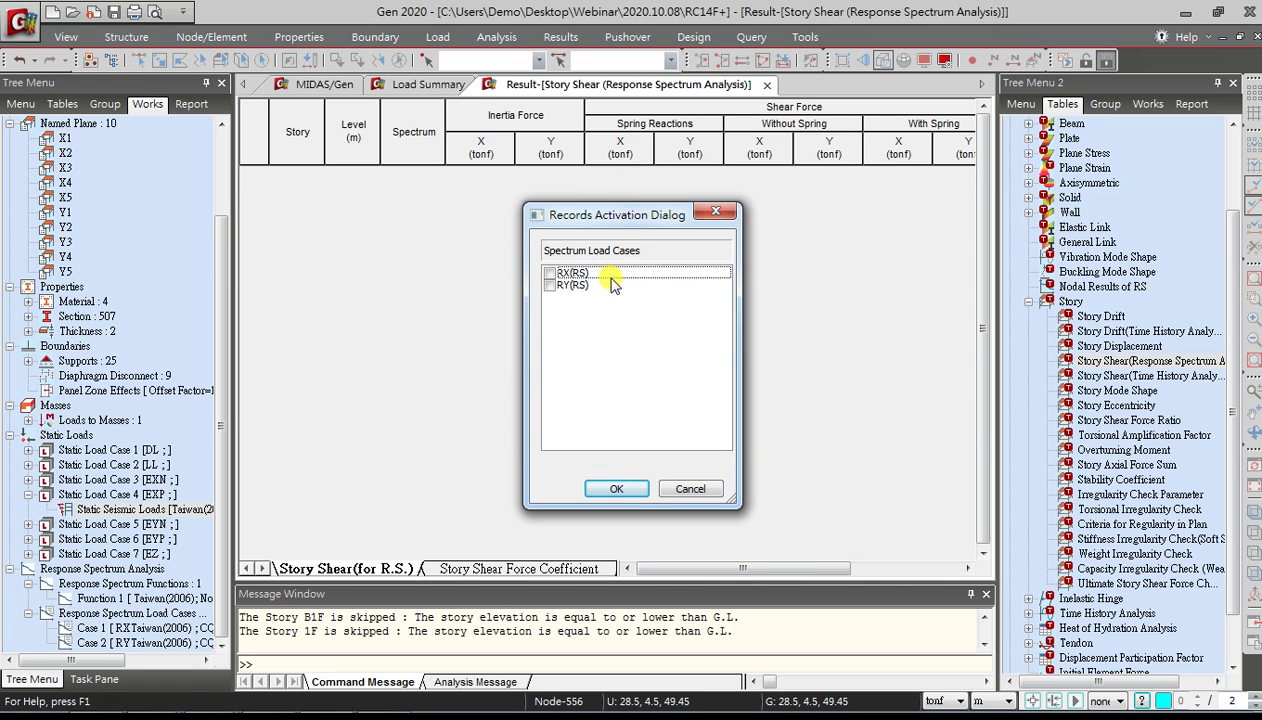
pyautogui.moveTo(600, 273); pyautogui.dragTo(598, 286)
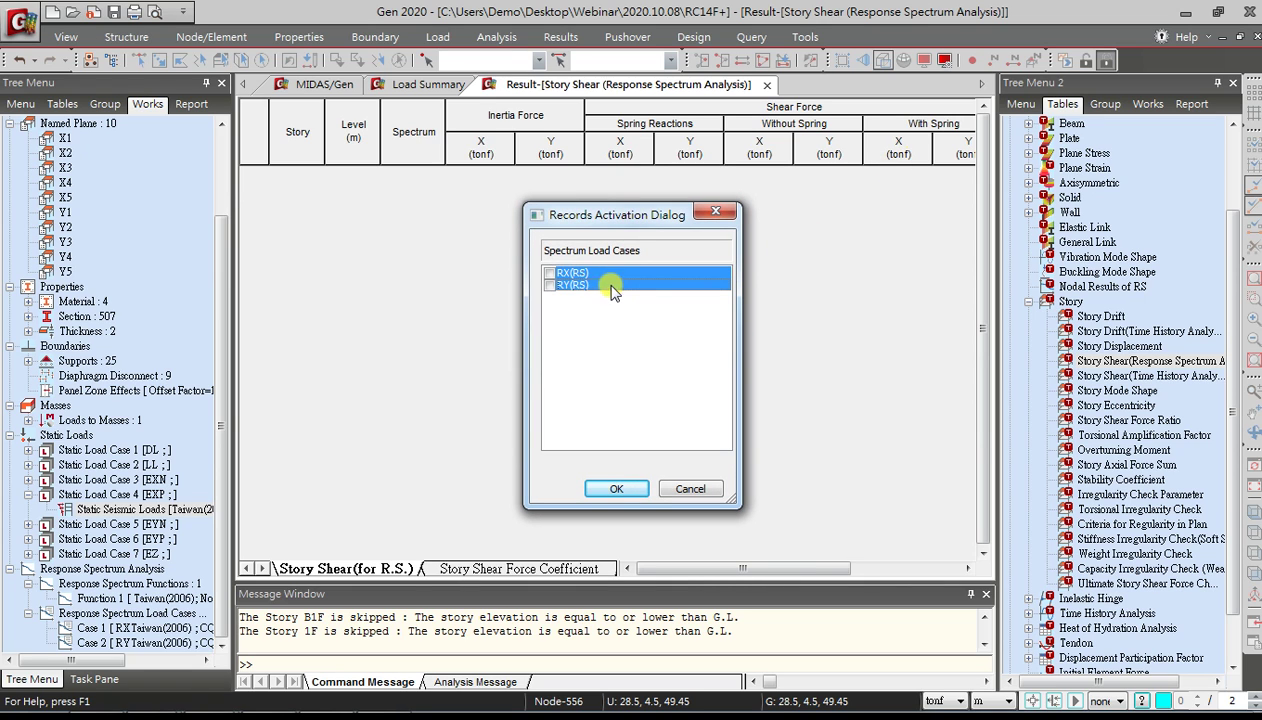
pyautogui.click(550, 285)
pyautogui.click(610, 489)
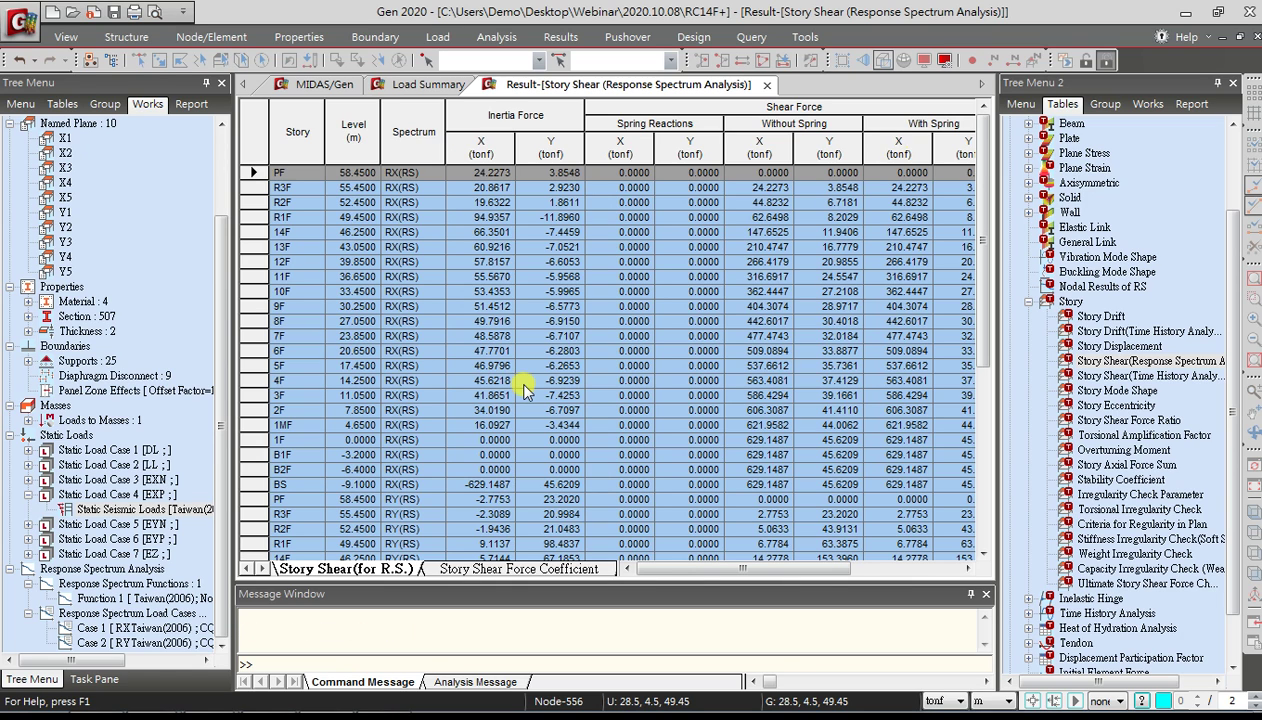
# Examine the 1F story shear without spring in the X direction for RX and in the Y direction for RY
pyautogui.click(261, 440)
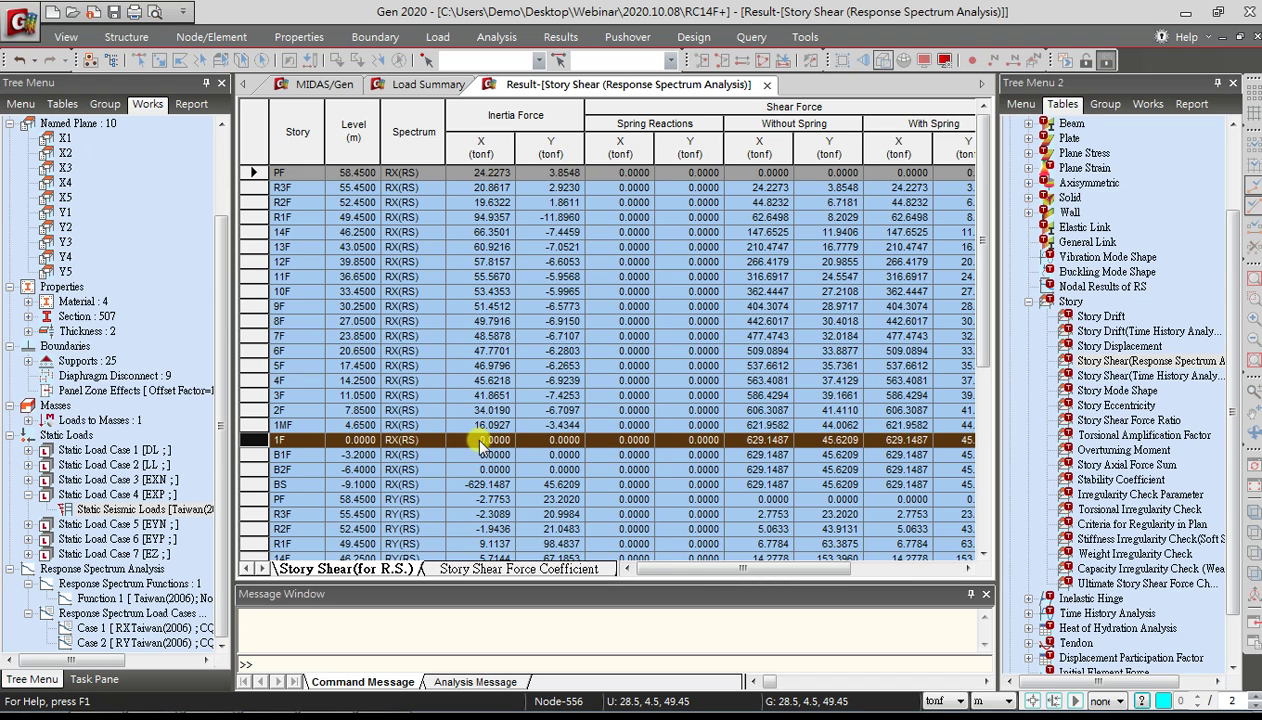
pyautogui.click(769, 441)
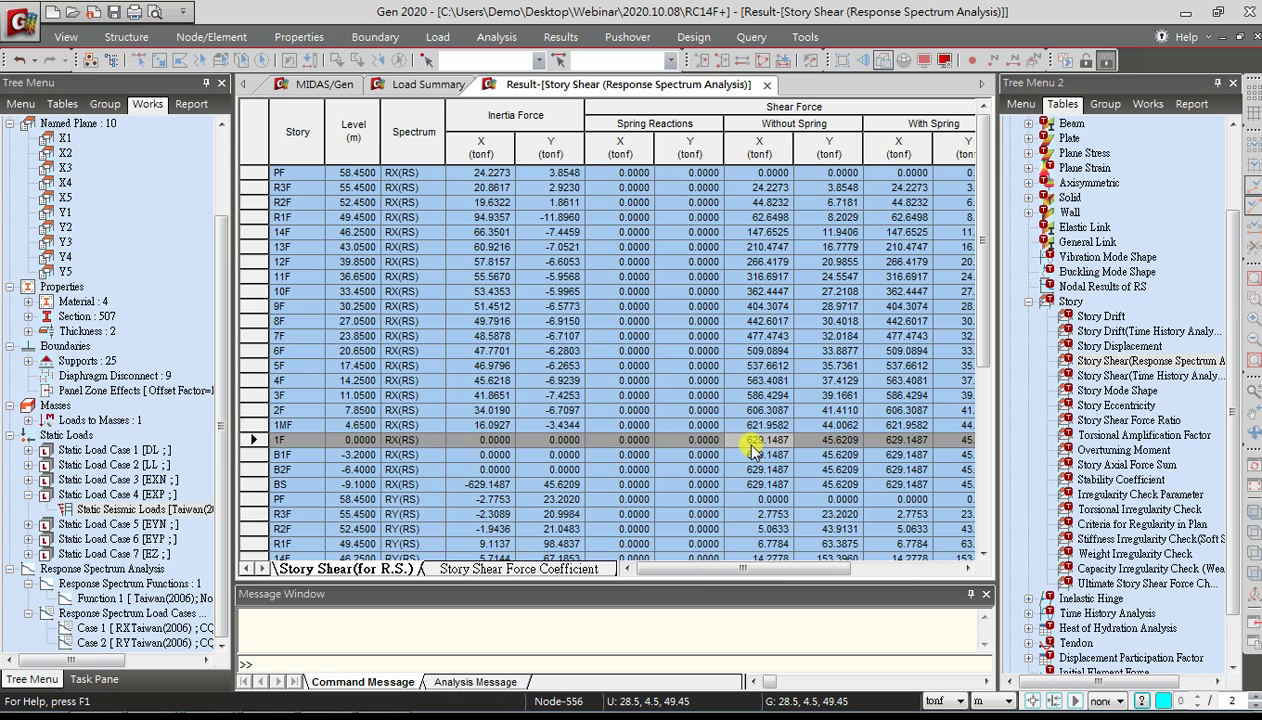
pyautogui.scroll(-6, 984, 508)
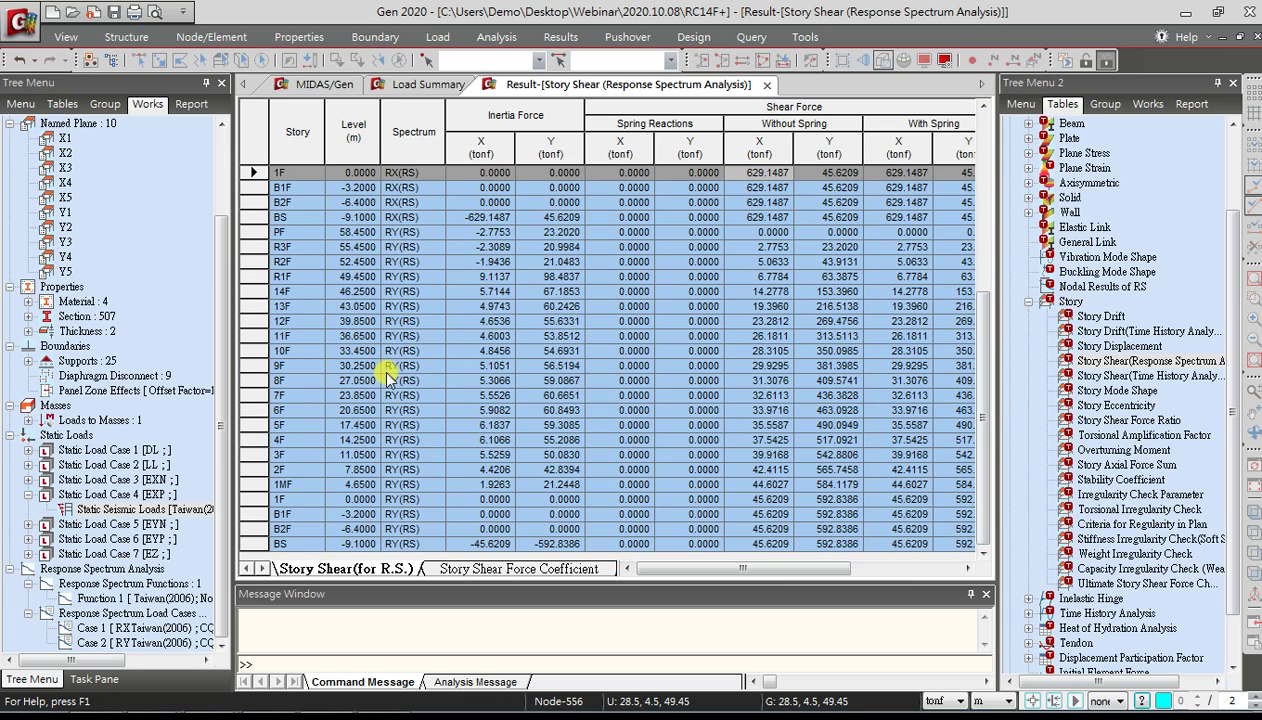
pyautogui.click(410, 125)
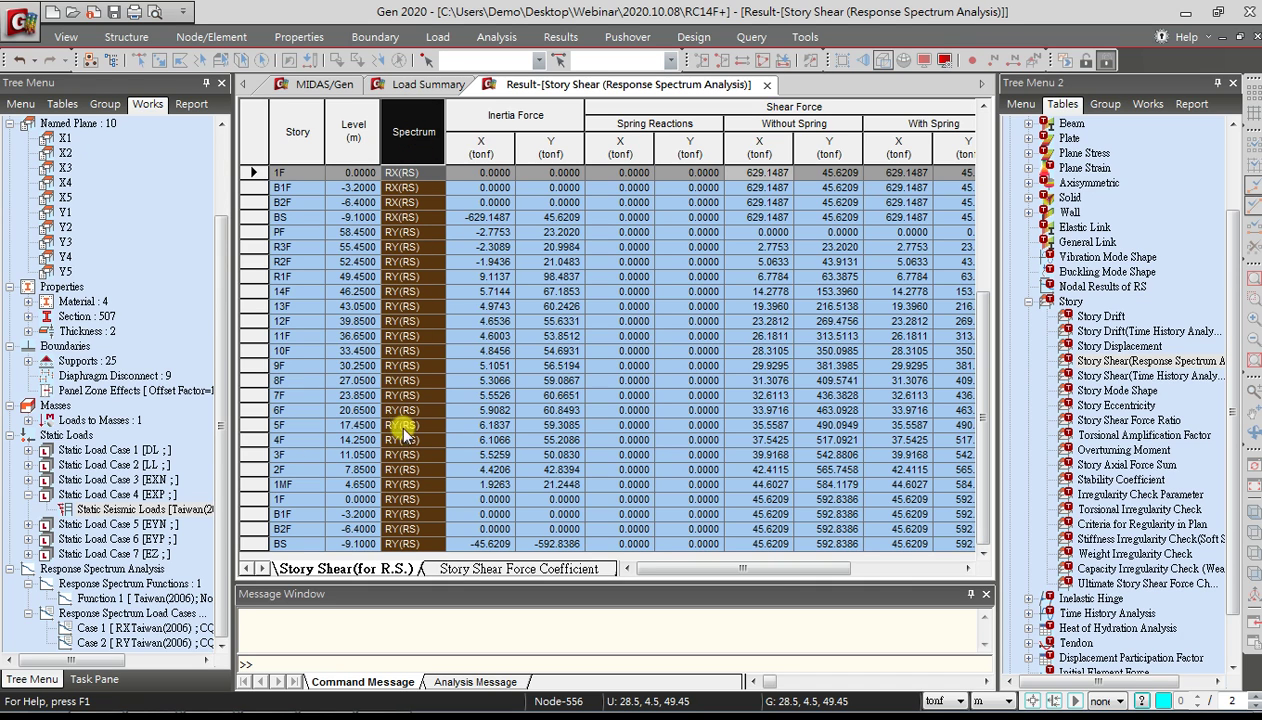
pyautogui.click(396, 499)
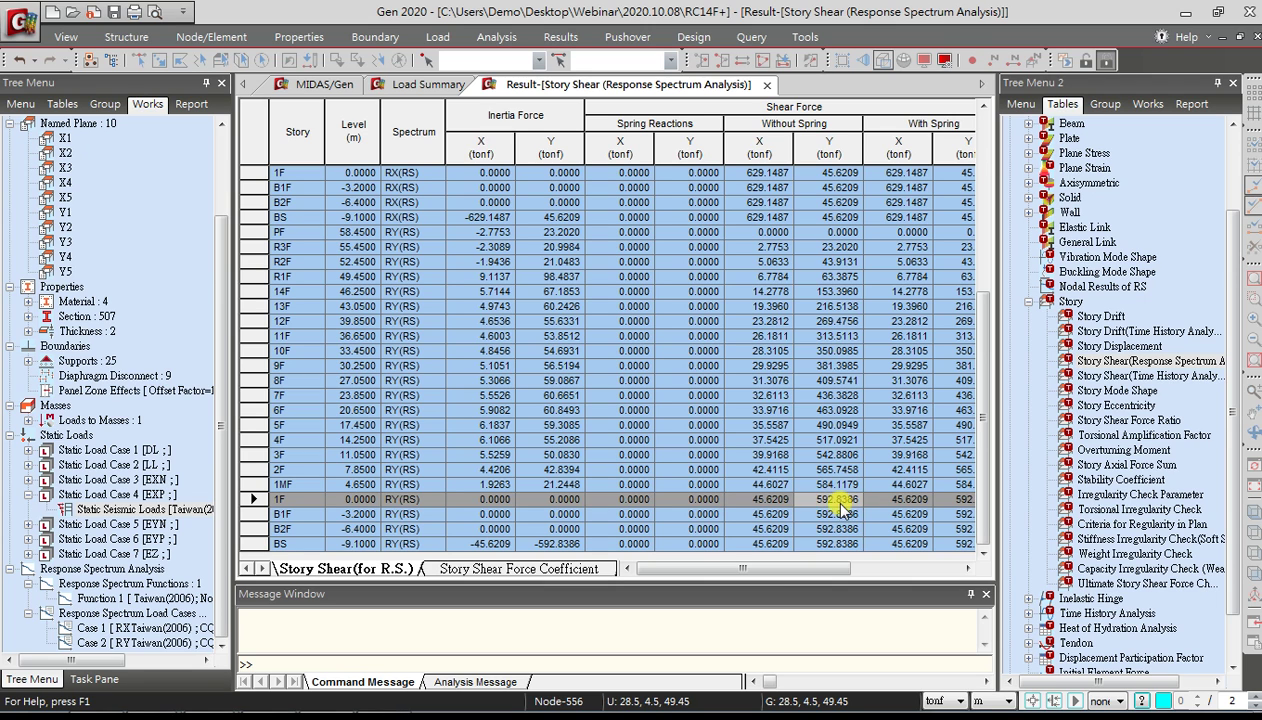
# Compare the EXP and EYP load sums in X and Y with the 1F story shears of RX and RY
pyautogui.click(405, 84)
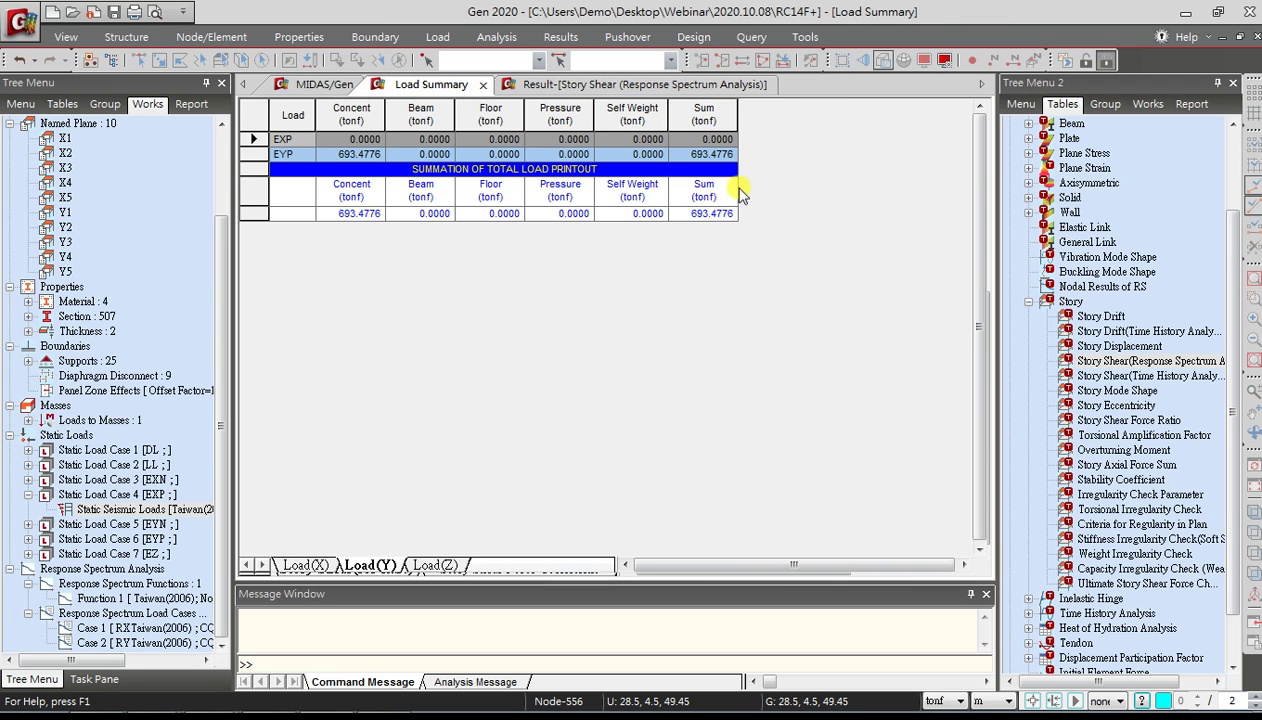
pyautogui.click(305, 566)
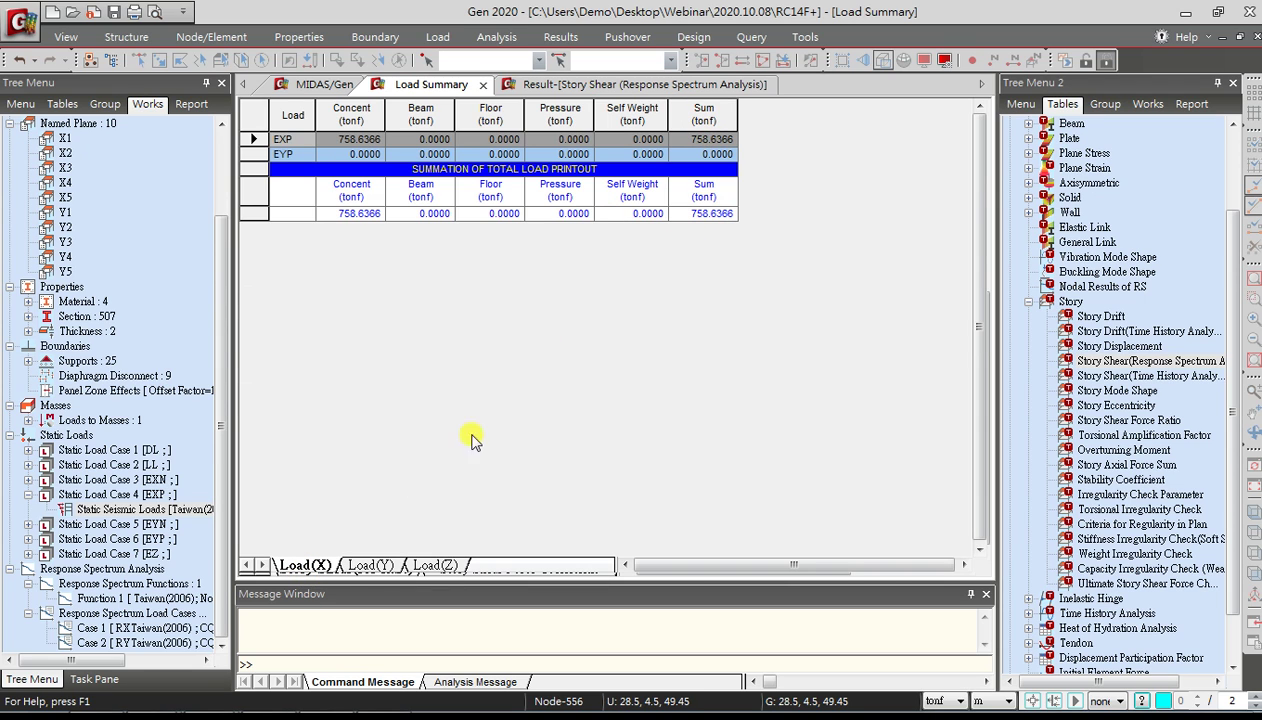
pyautogui.click(370, 566)
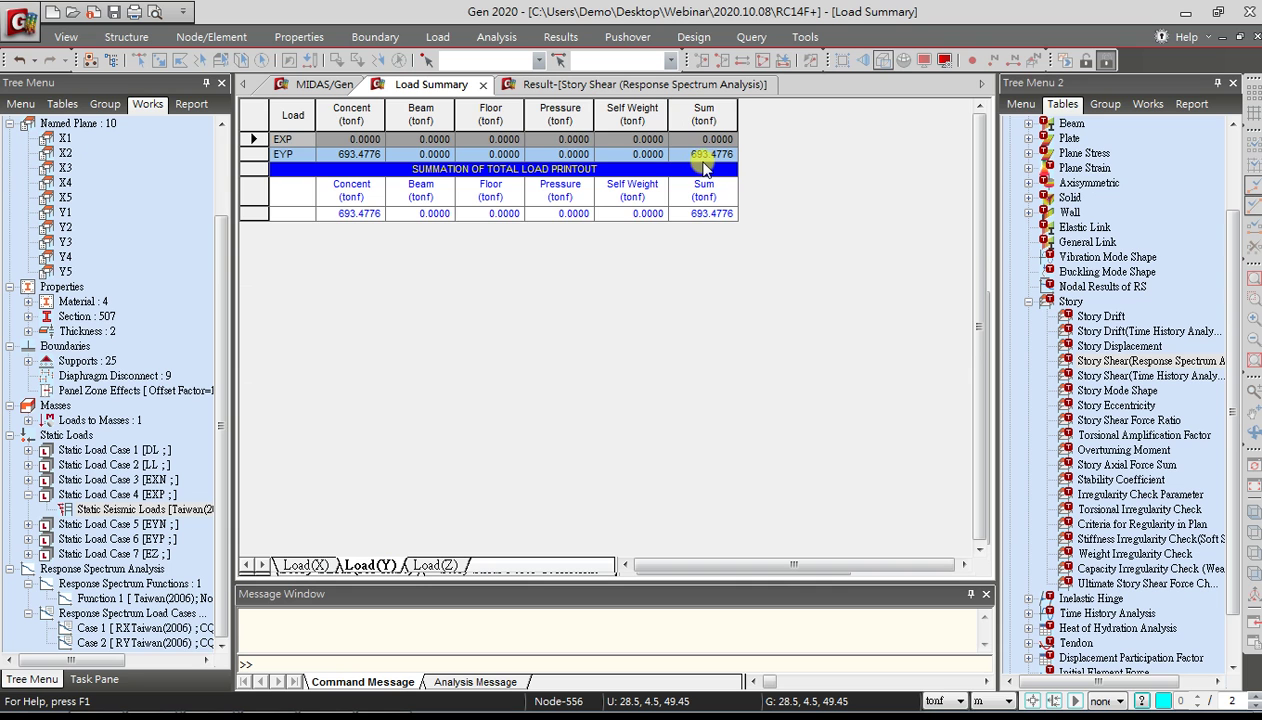
pyautogui.click(650, 88)
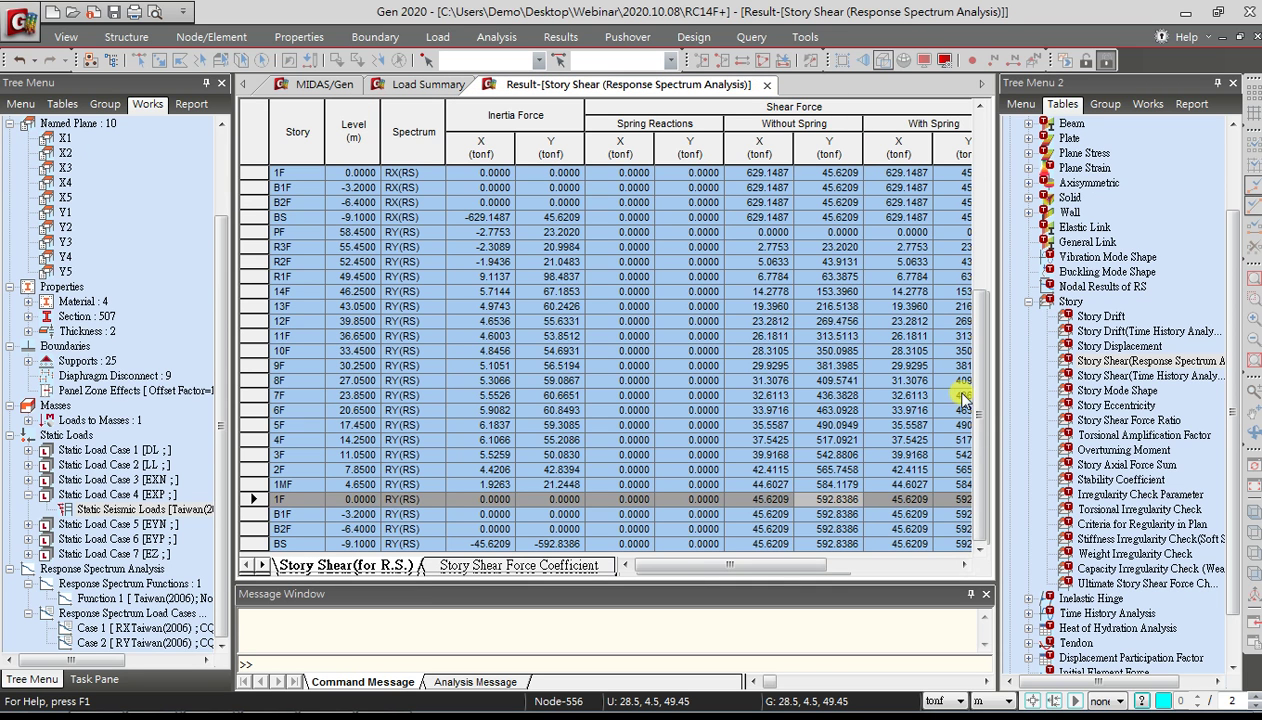
pyautogui.scroll(1, 983, 416)
pyautogui.scroll(-1, 978, 375)
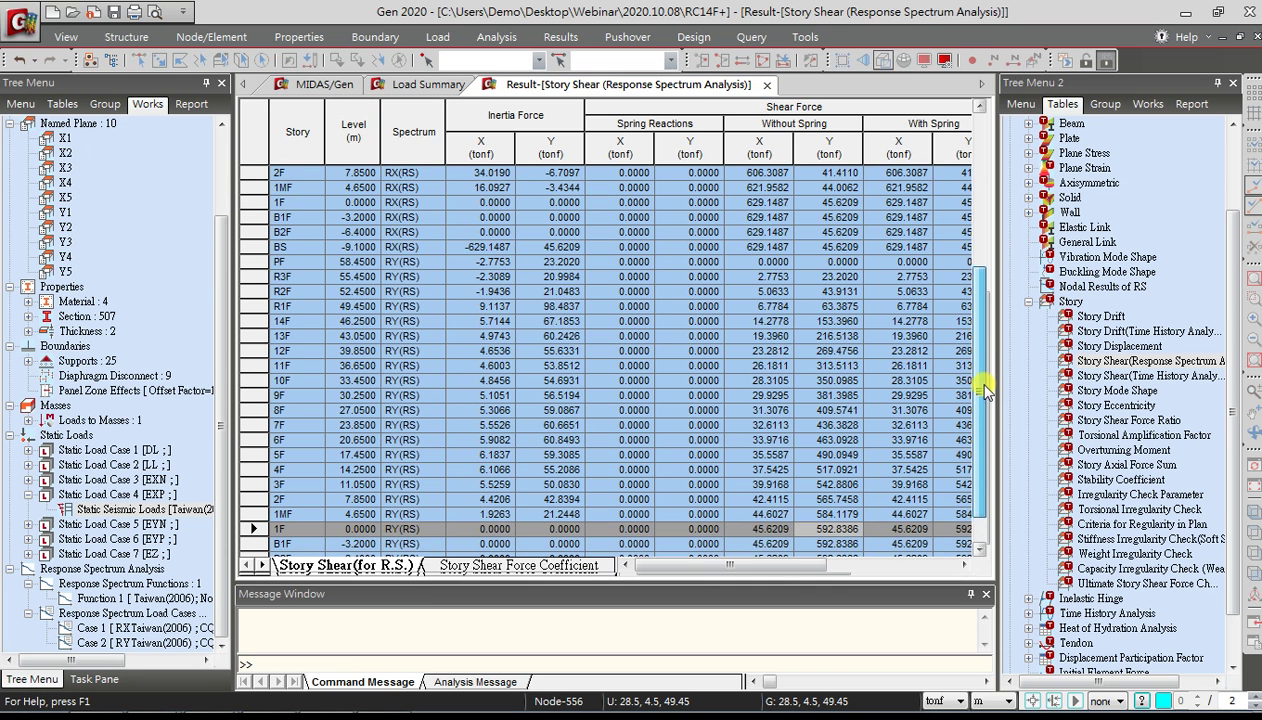
pyautogui.click(755, 205)
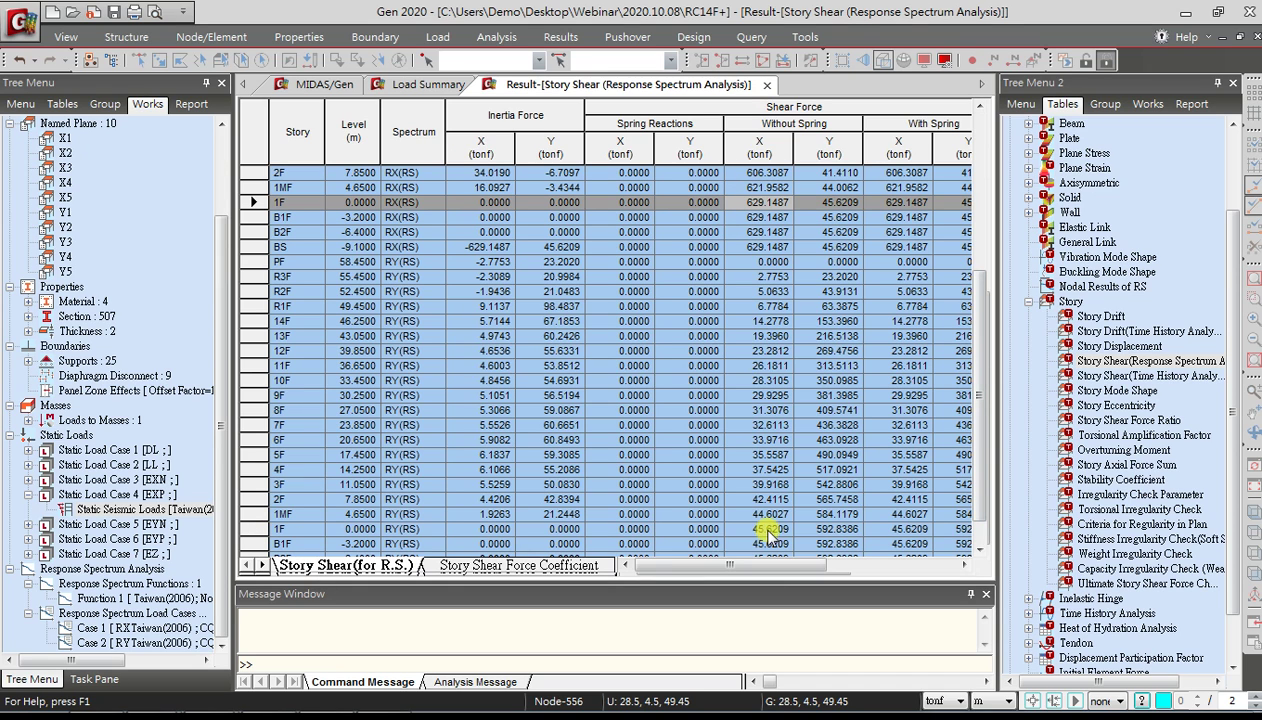
pyautogui.click(826, 529)
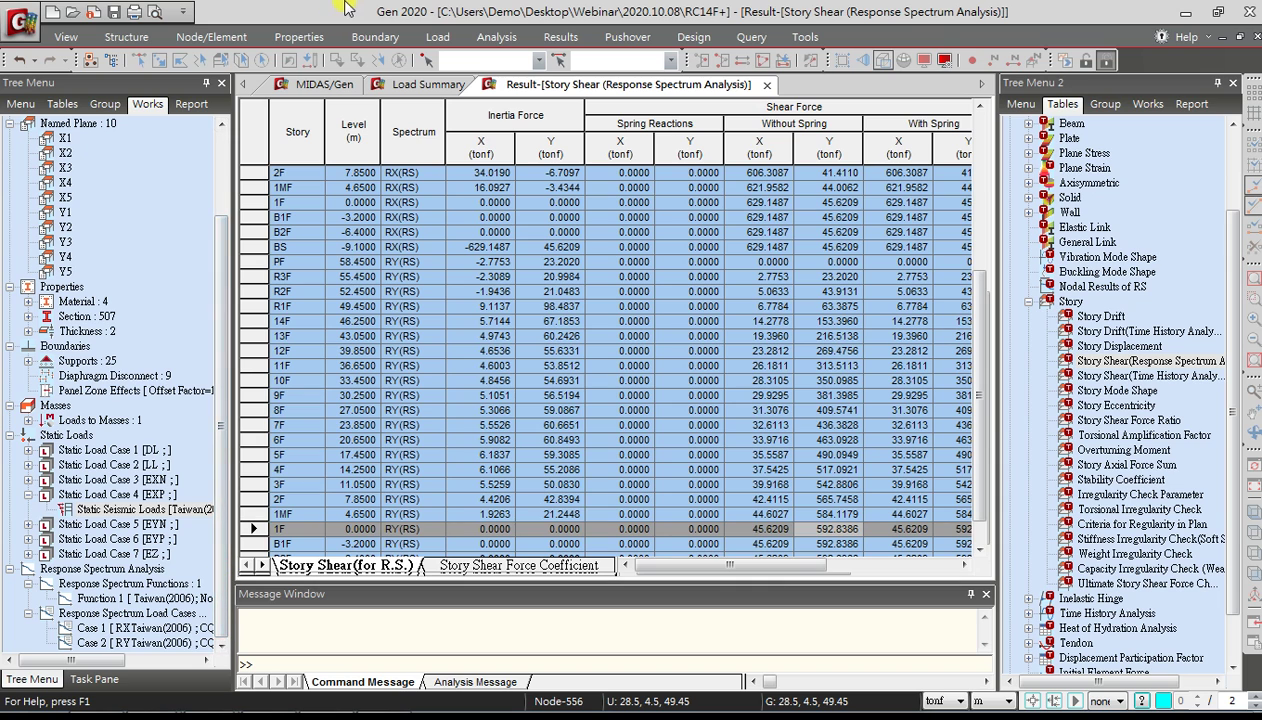
# Set the scale factor of the RX response spectrum load case to 1.2058, accepting deletion of the existing analysis results
pyautogui.click(437, 37)
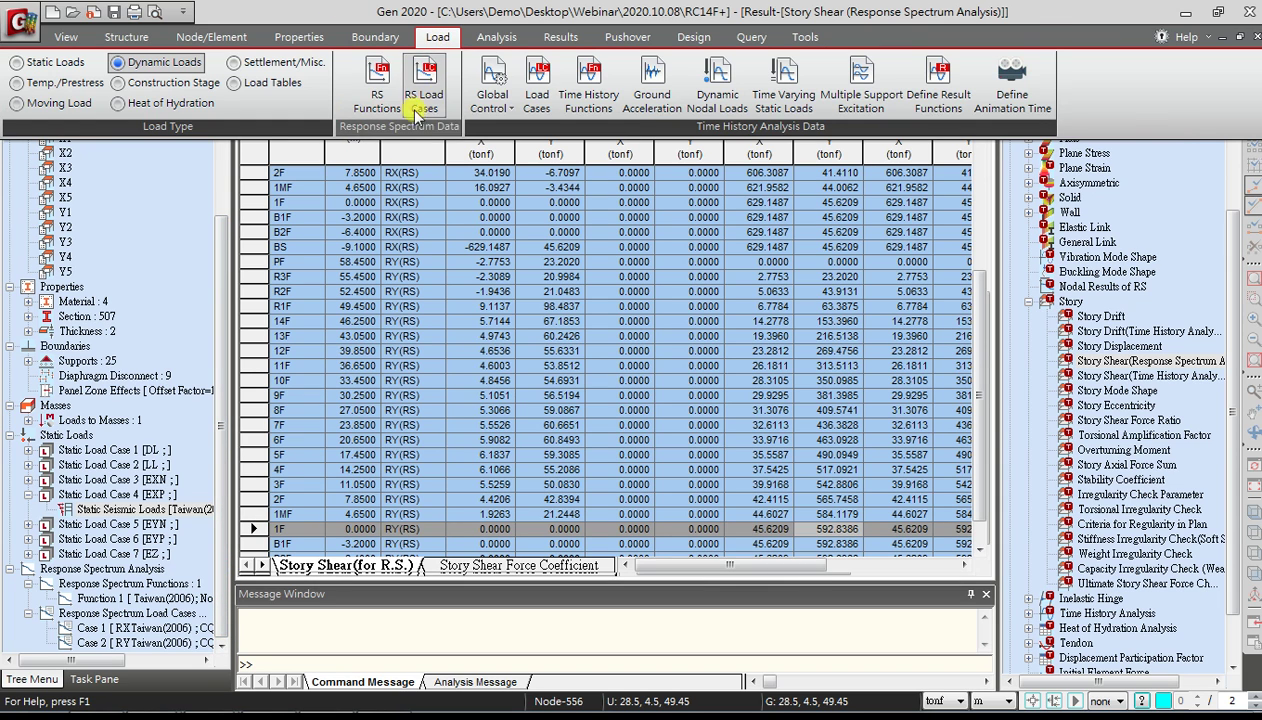
pyautogui.click(437, 88)
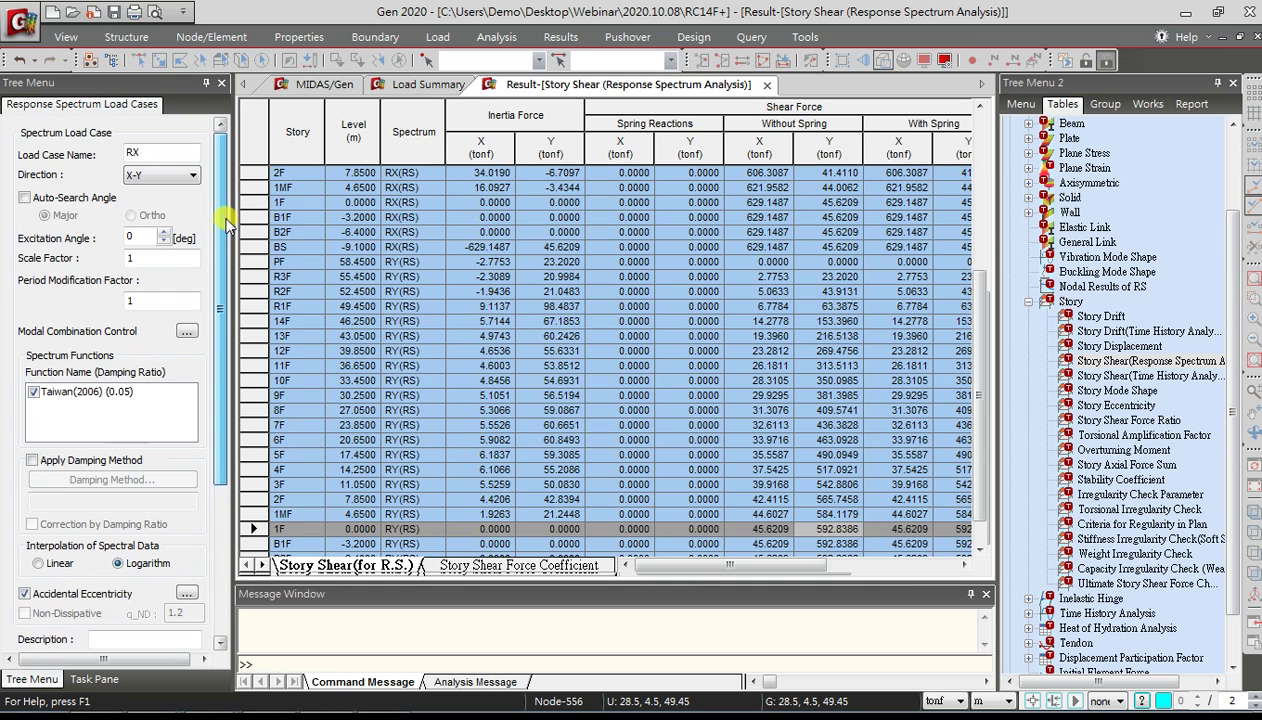
pyautogui.moveTo(225, 232); pyautogui.dragTo(220, 380)
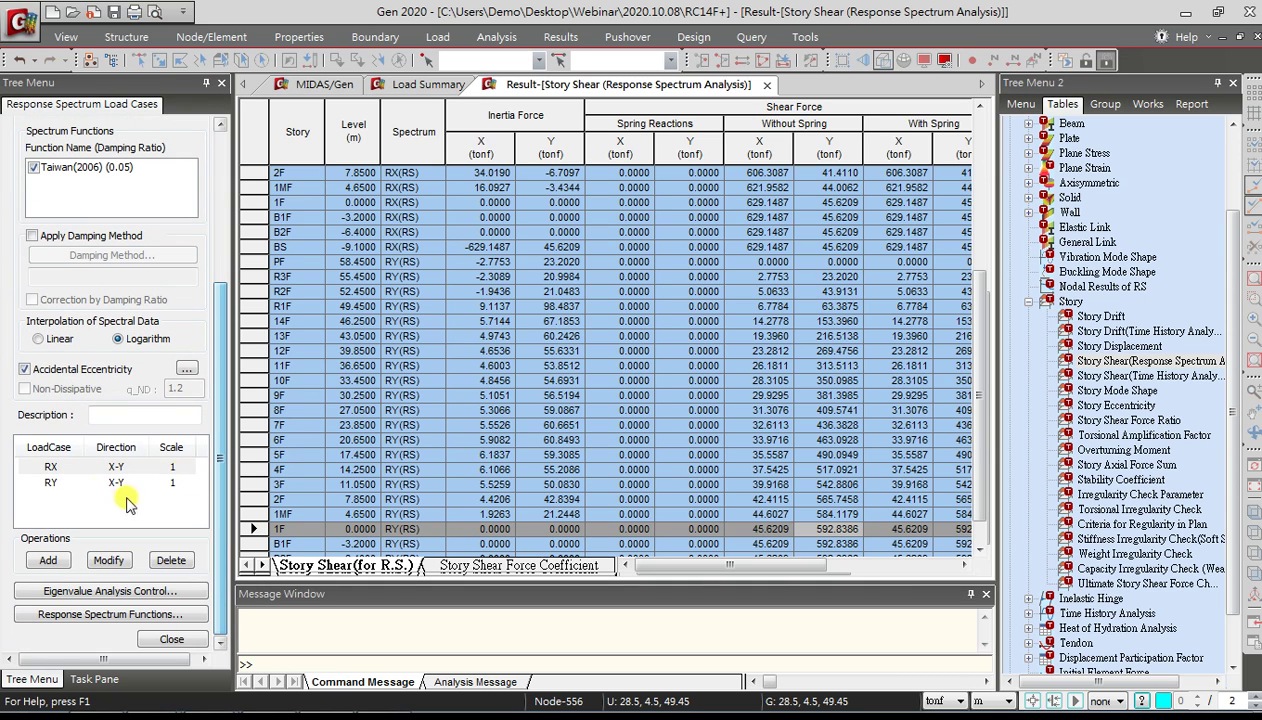
pyautogui.click(51, 470)
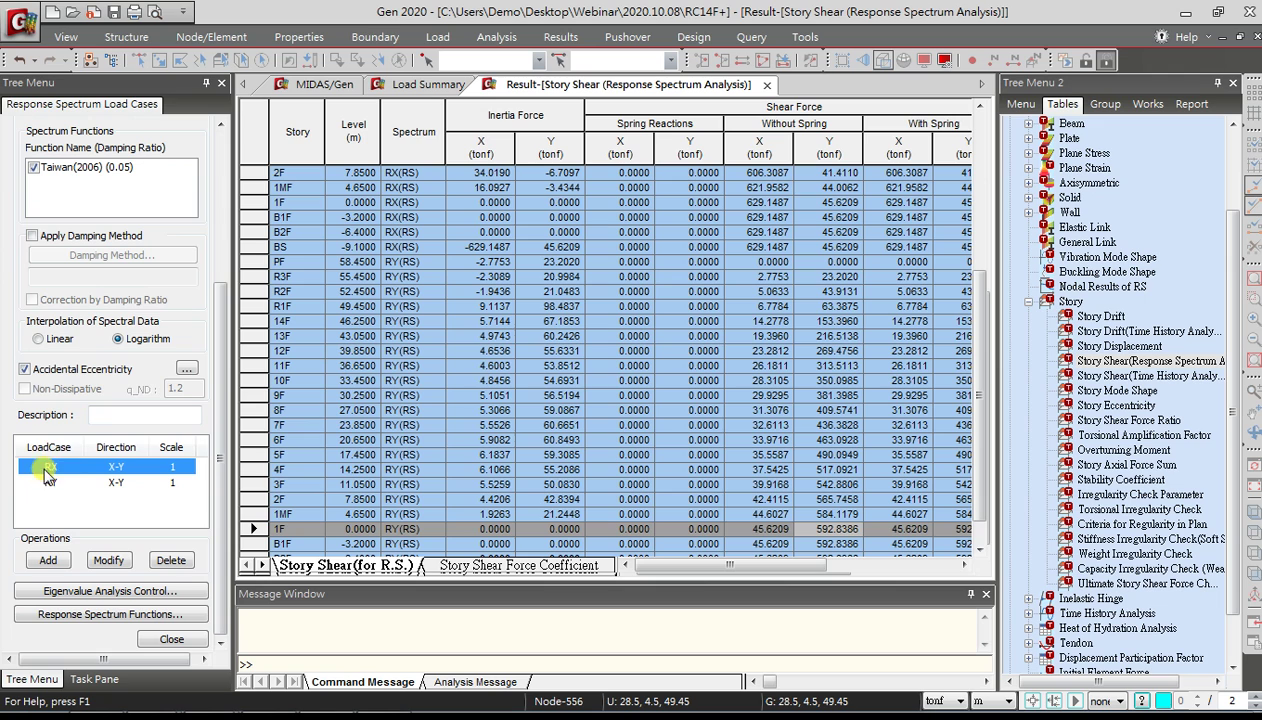
pyautogui.moveTo(220, 450); pyautogui.dragTo(222, 274)
pyautogui.click(175, 258)
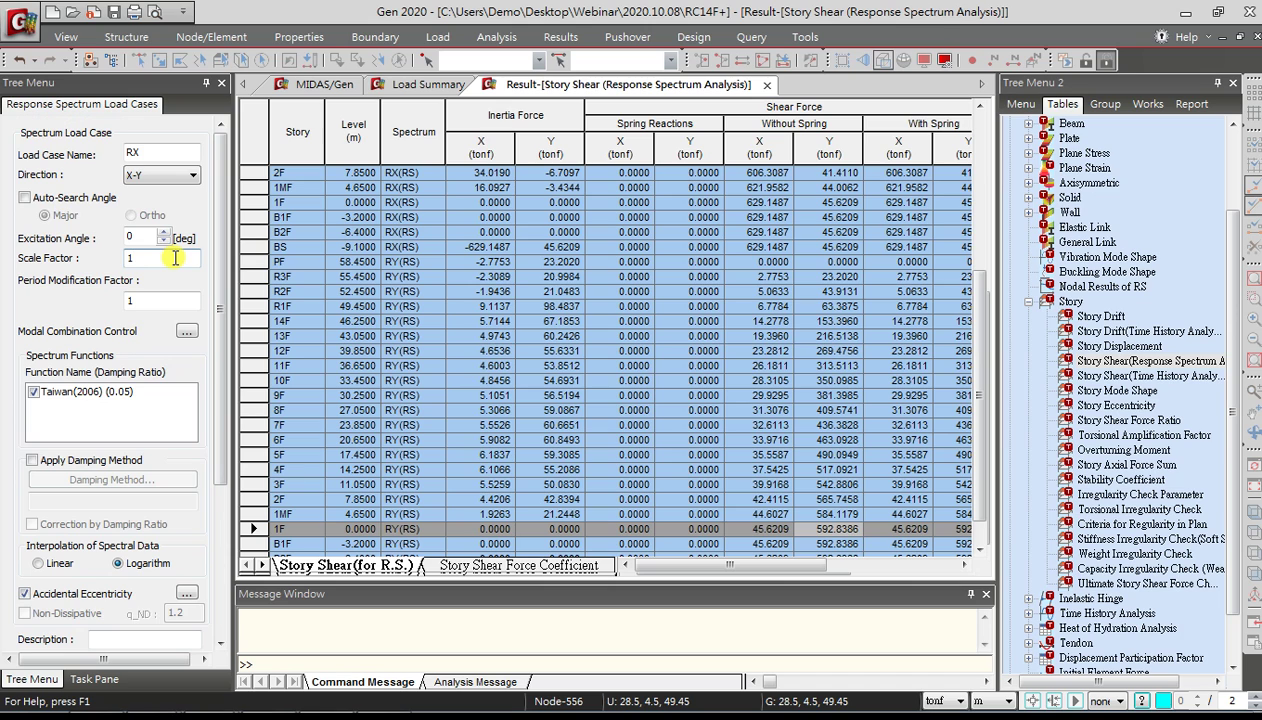
pyautogui.write('.2058')
pyautogui.moveTo(220, 290); pyautogui.dragTo(220, 425)
pyautogui.moveTo(220, 290); pyautogui.dragTo(220, 266)
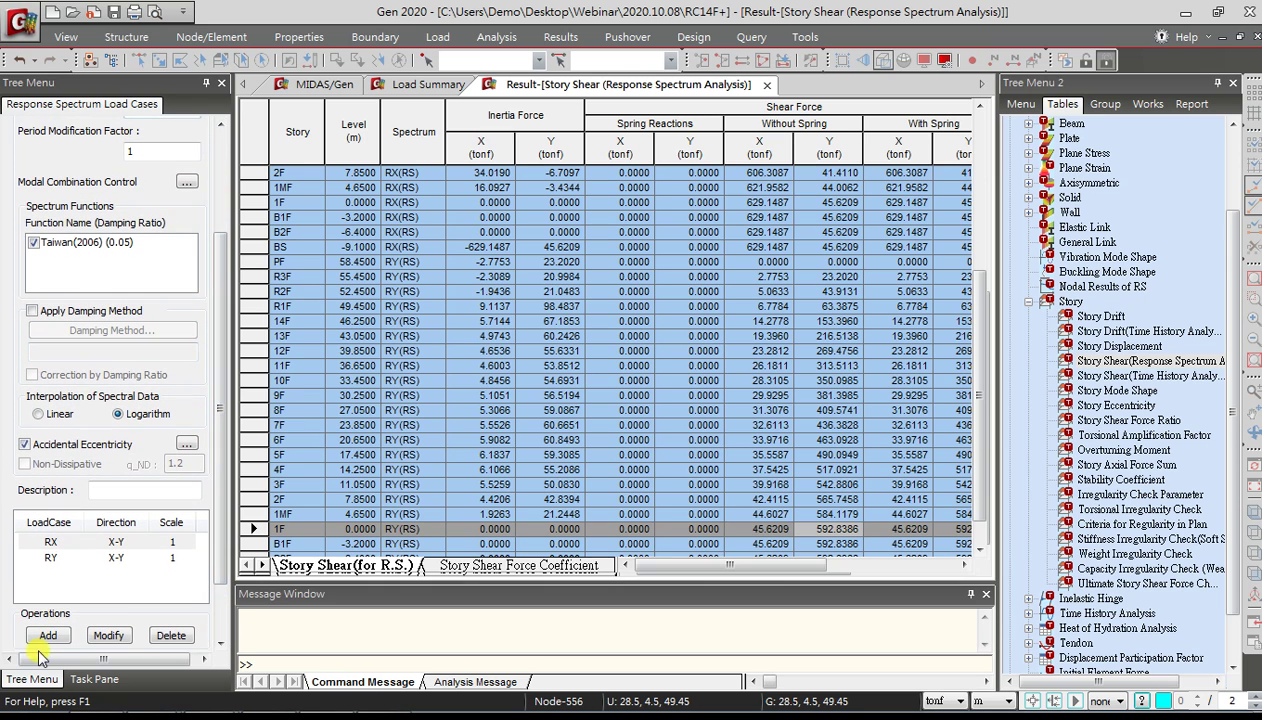
pyautogui.click(108, 635)
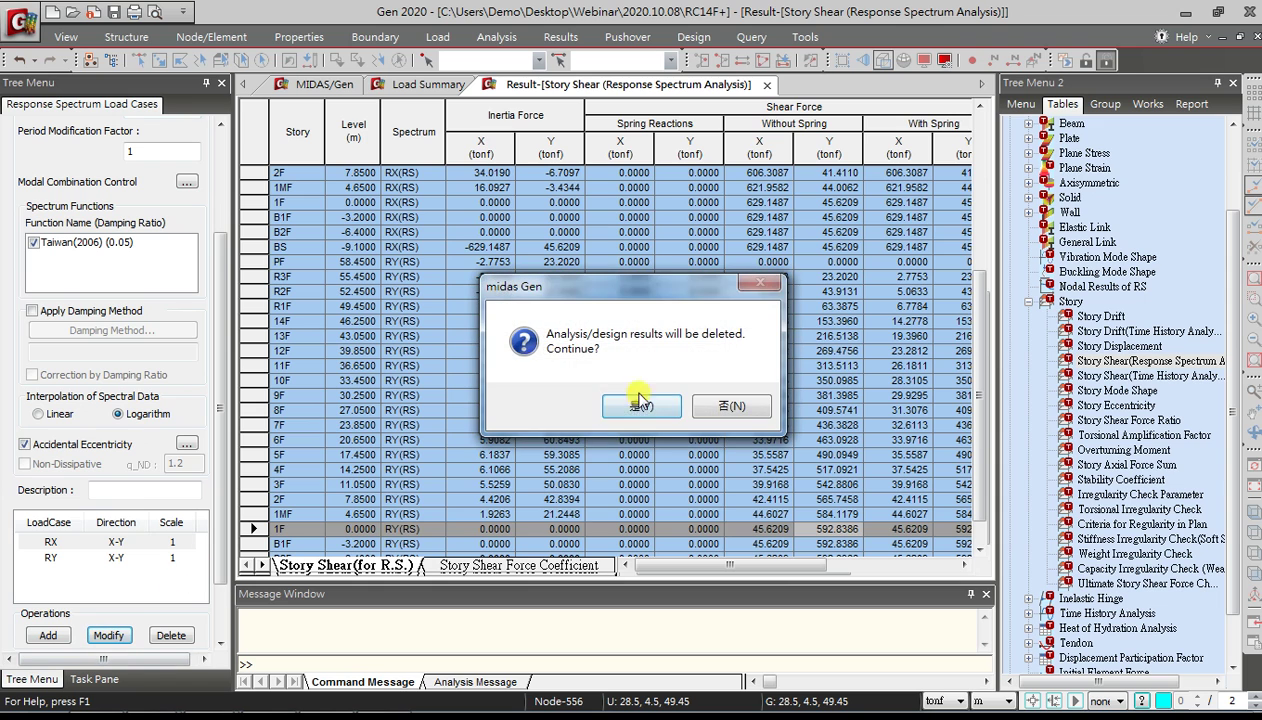
pyautogui.click(640, 408)
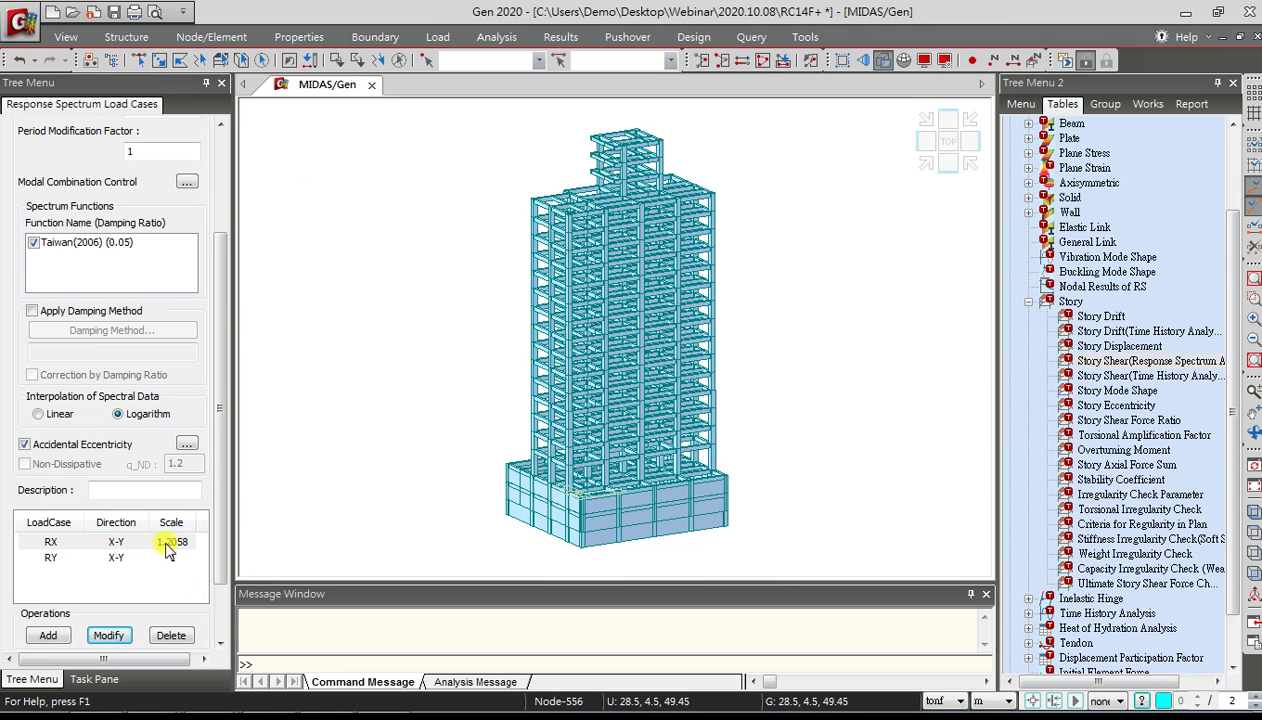
# Set the scale factor of the RY response spectrum load case to 1.1698
pyautogui.click(50, 560)
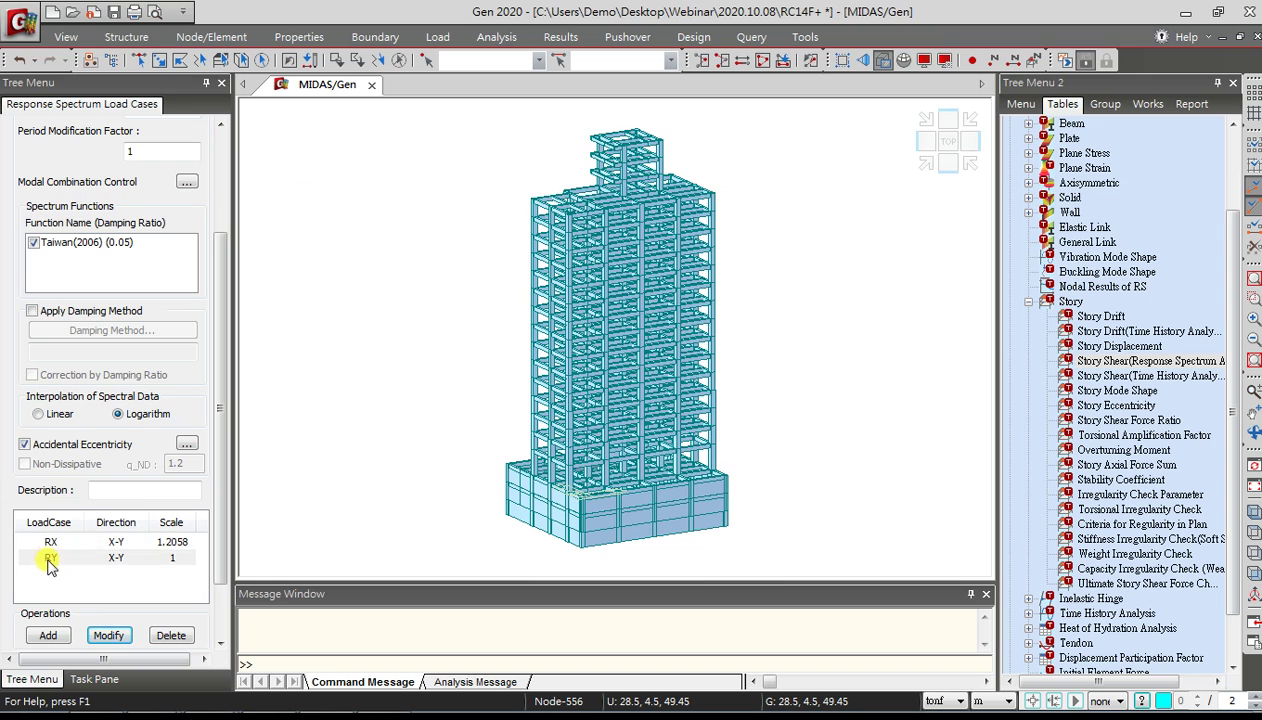
pyautogui.moveTo(224, 527); pyautogui.dragTo(225, 428)
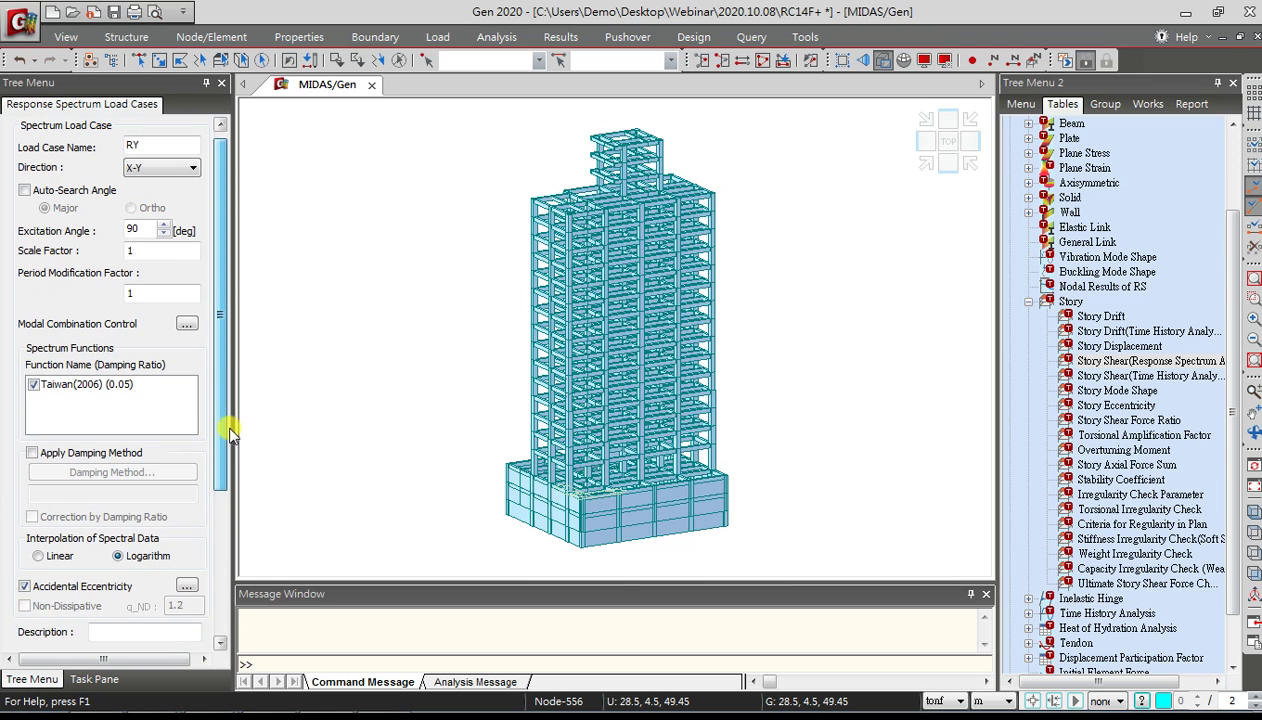
pyautogui.click(160, 252)
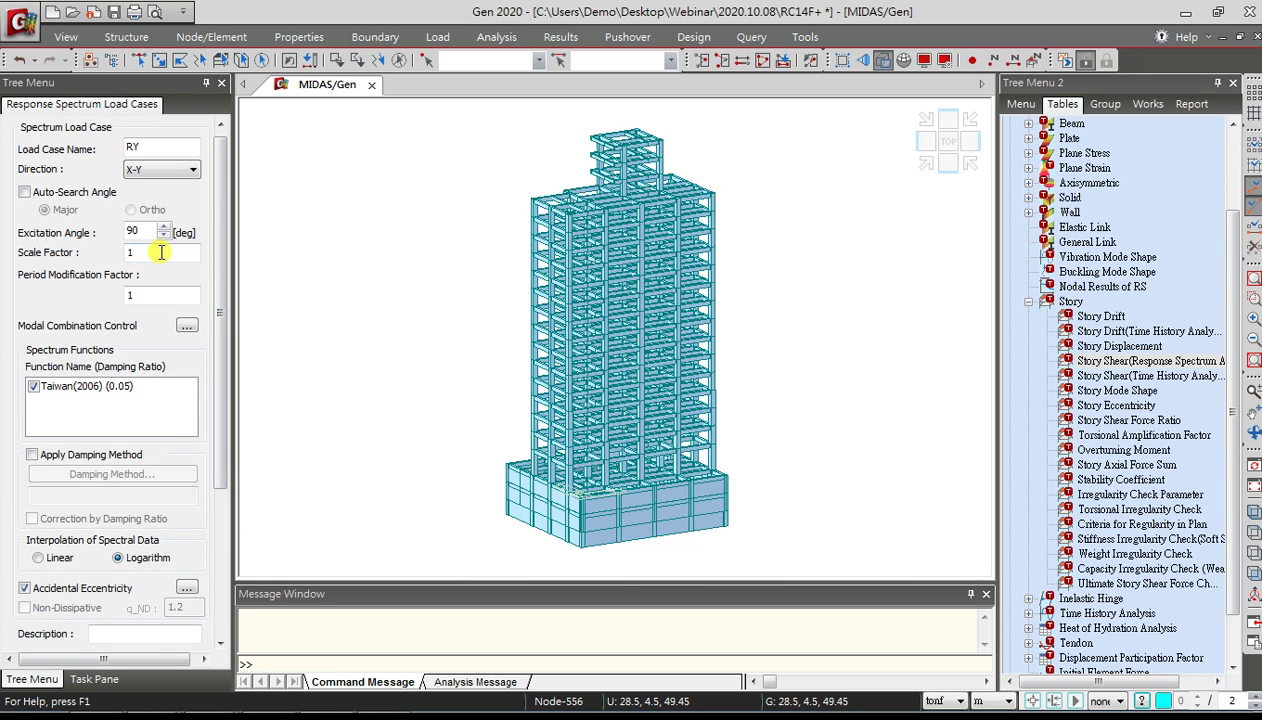
pyautogui.write('.1698')
pyautogui.moveTo(212, 324); pyautogui.dragTo(212, 470)
pyautogui.click(108, 560)
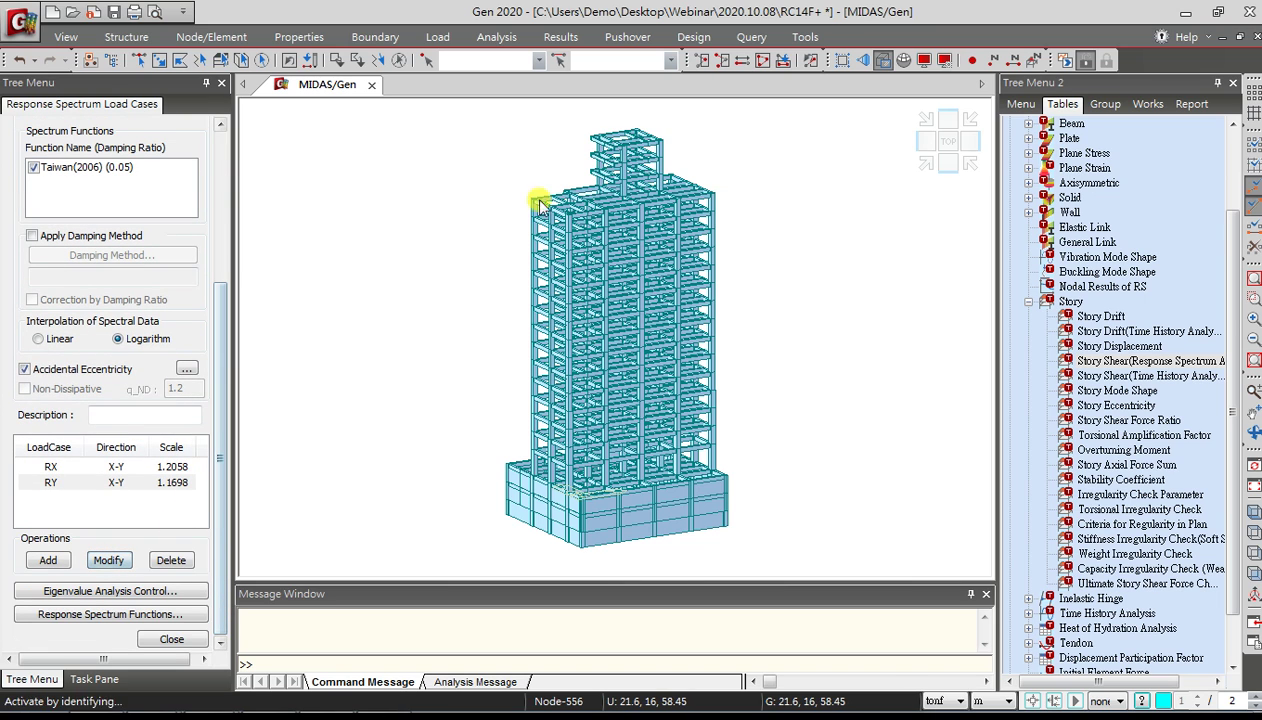
# Rerun the analysis and open the load combinations for concrete design
pyautogui.click(1035, 61)
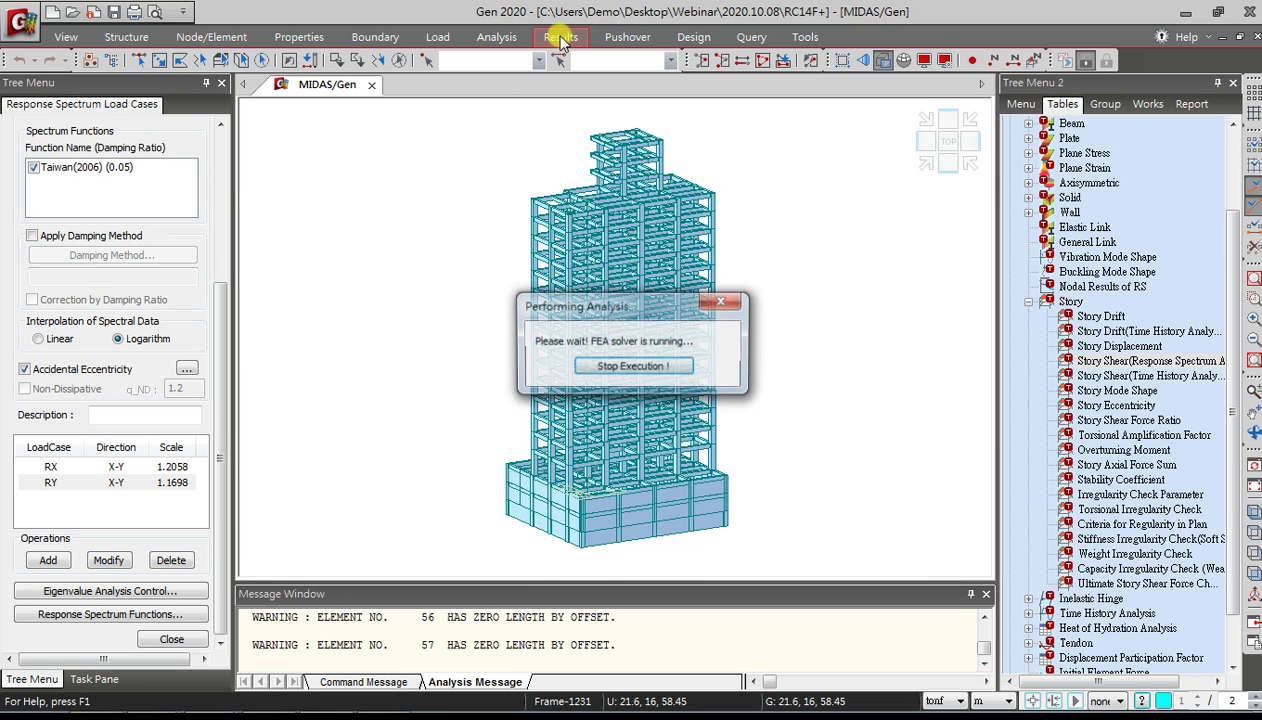
pyautogui.click(565, 42)
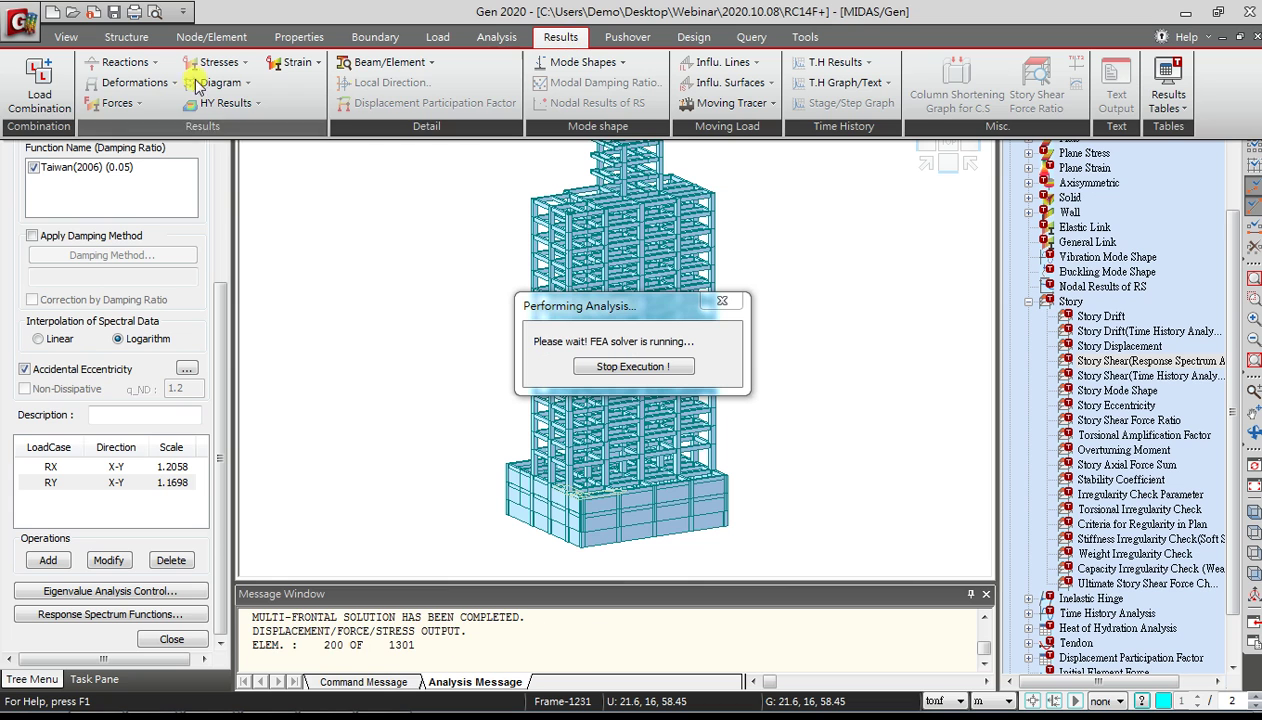
pyautogui.click(40, 98)
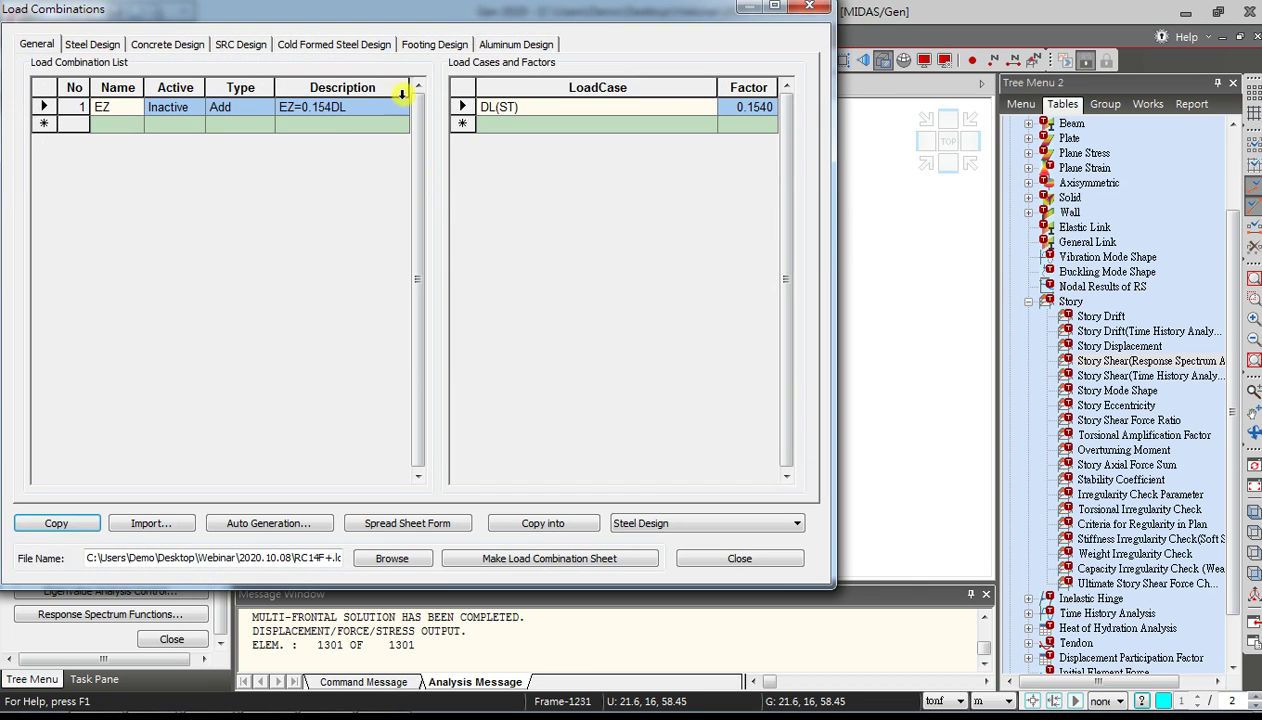
pyautogui.click(170, 45)
pyautogui.moveTo(234, 6); pyautogui.dragTo(561, 17)
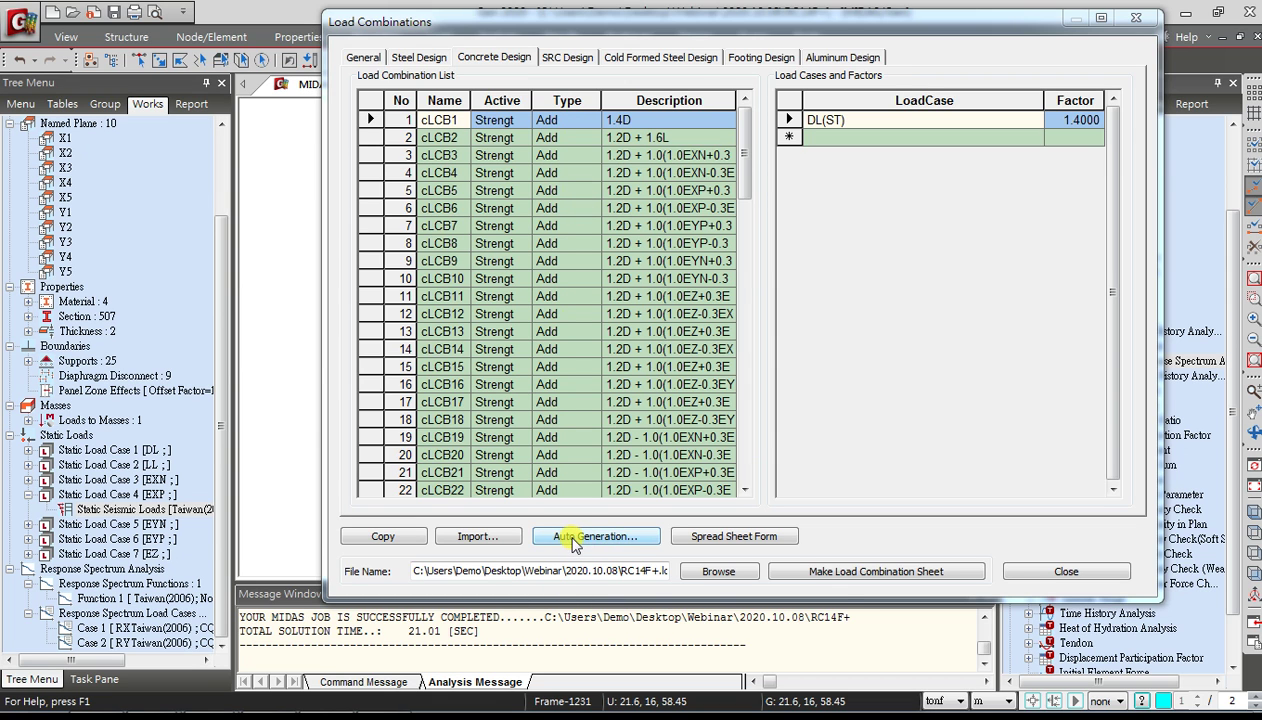
# Review the scale-up factor settings for RX and RY in automatic load combination generation, closing the dialogs without generating anything
pyautogui.click(573, 541)
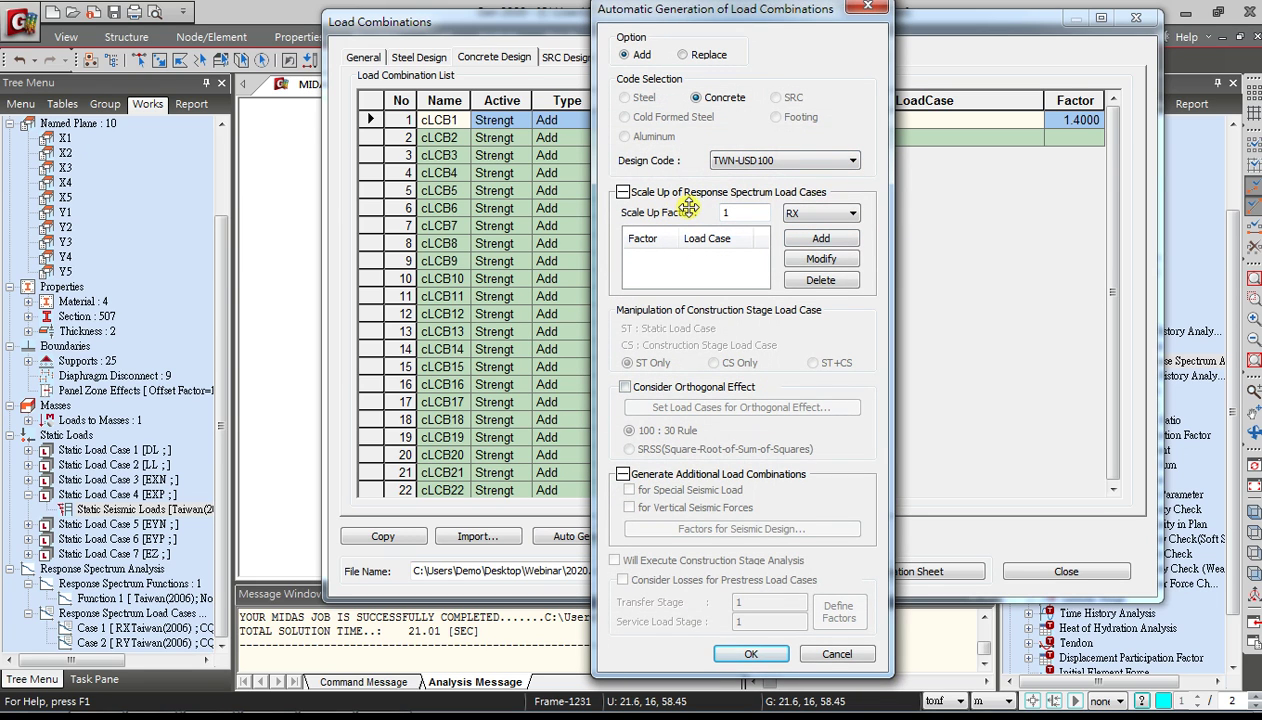
pyautogui.click(808, 213)
pyautogui.click(817, 240)
pyautogui.doubleClick(735, 215)
pyautogui.click(736, 214)
pyautogui.click(806, 216)
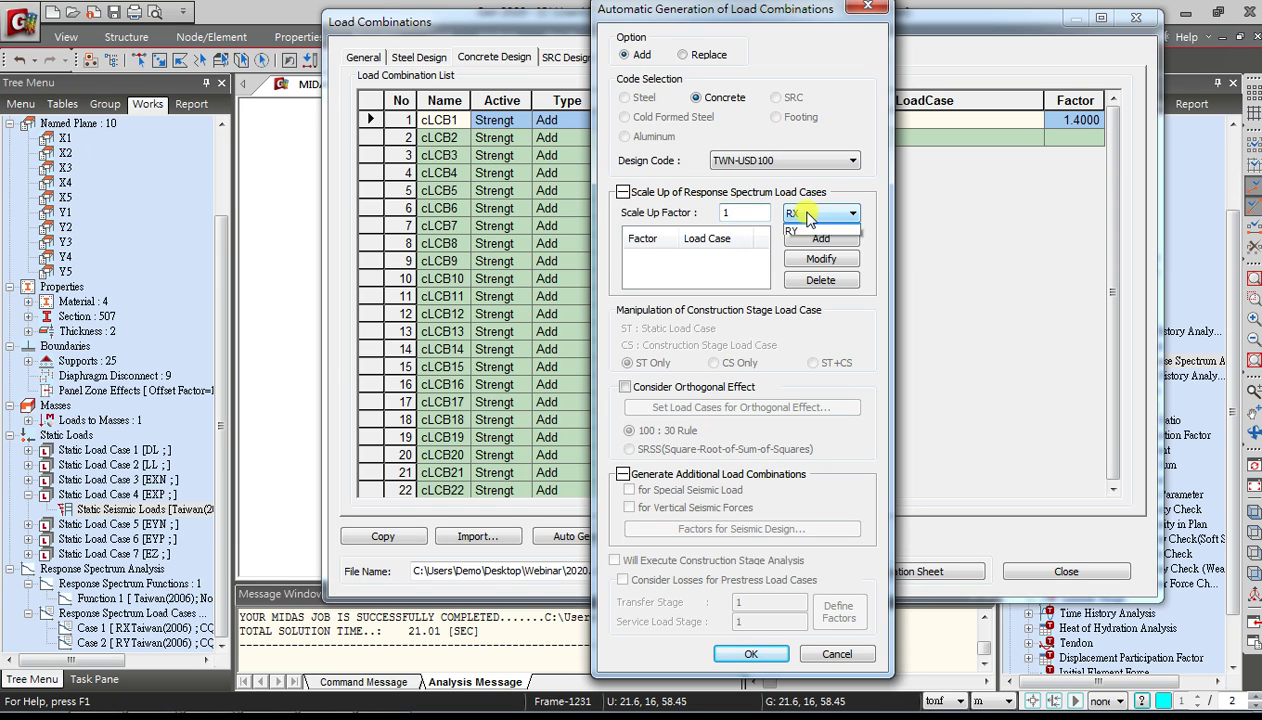
pyautogui.click(805, 231)
pyautogui.click(749, 213)
pyautogui.press('BackSpace')
pyautogui.write('1')
pyautogui.click(808, 215)
pyautogui.click(808, 243)
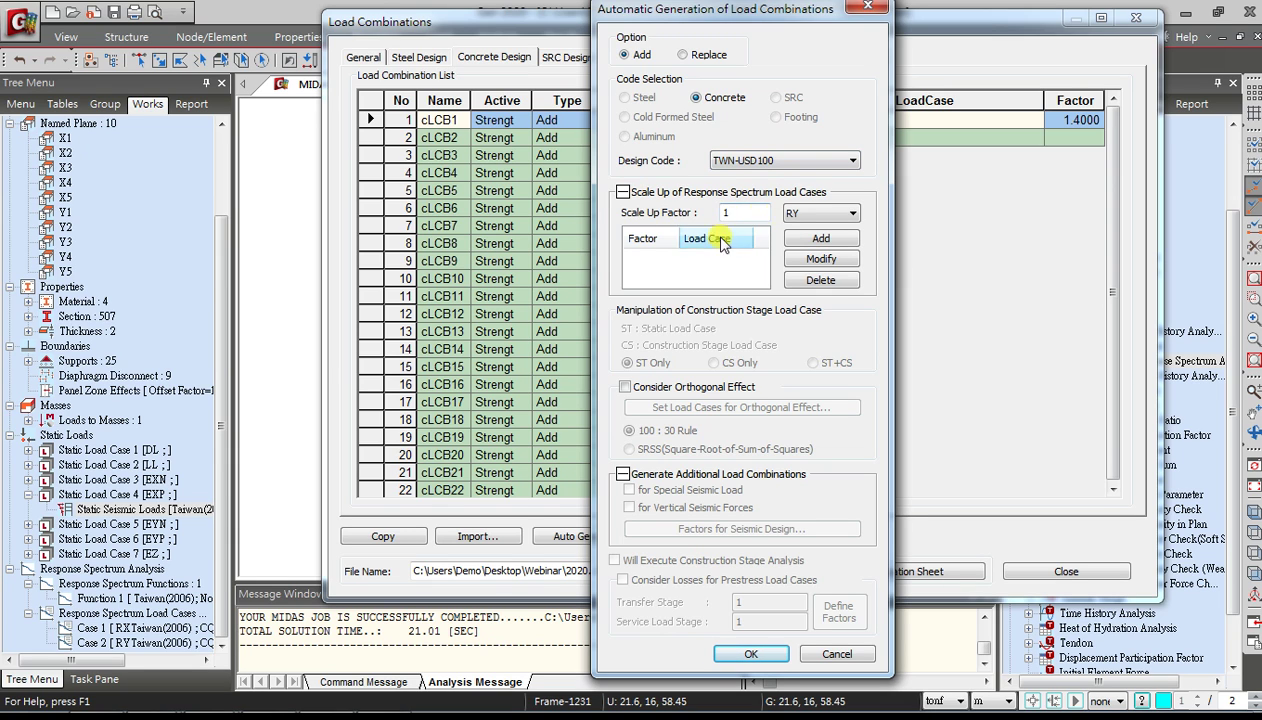
pyautogui.click(866, 7)
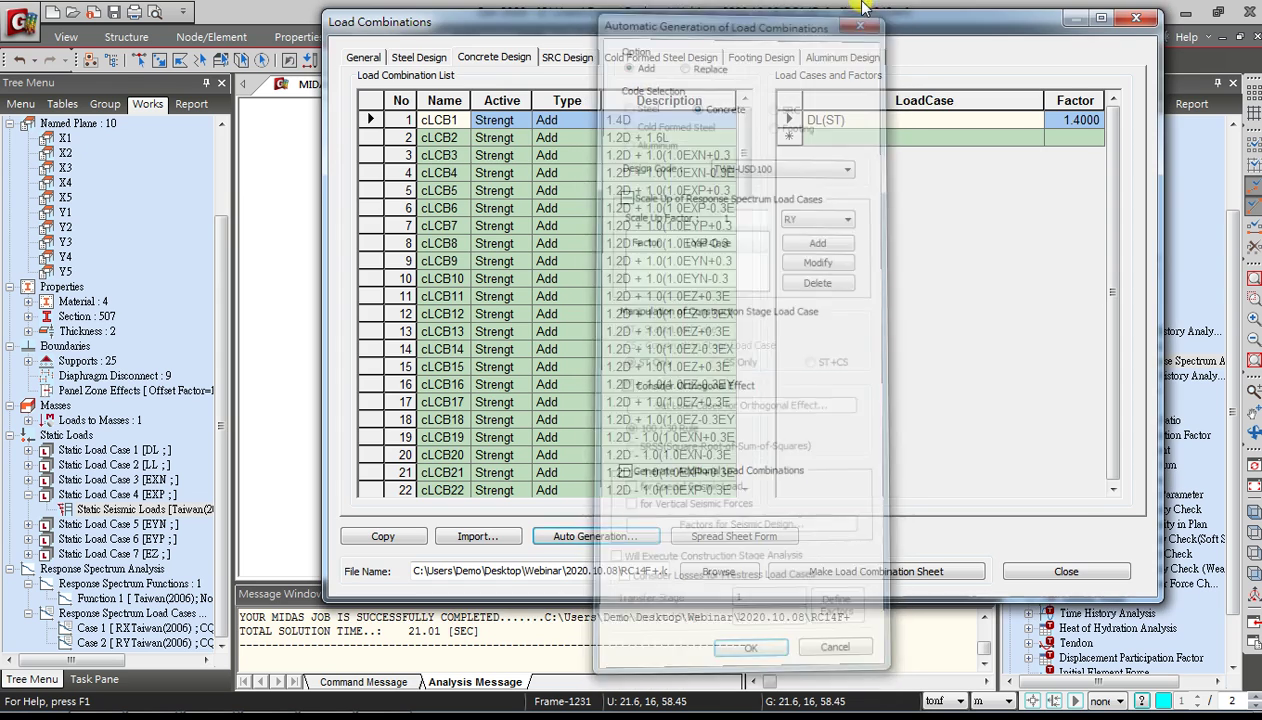
pyautogui.click(1136, 17)
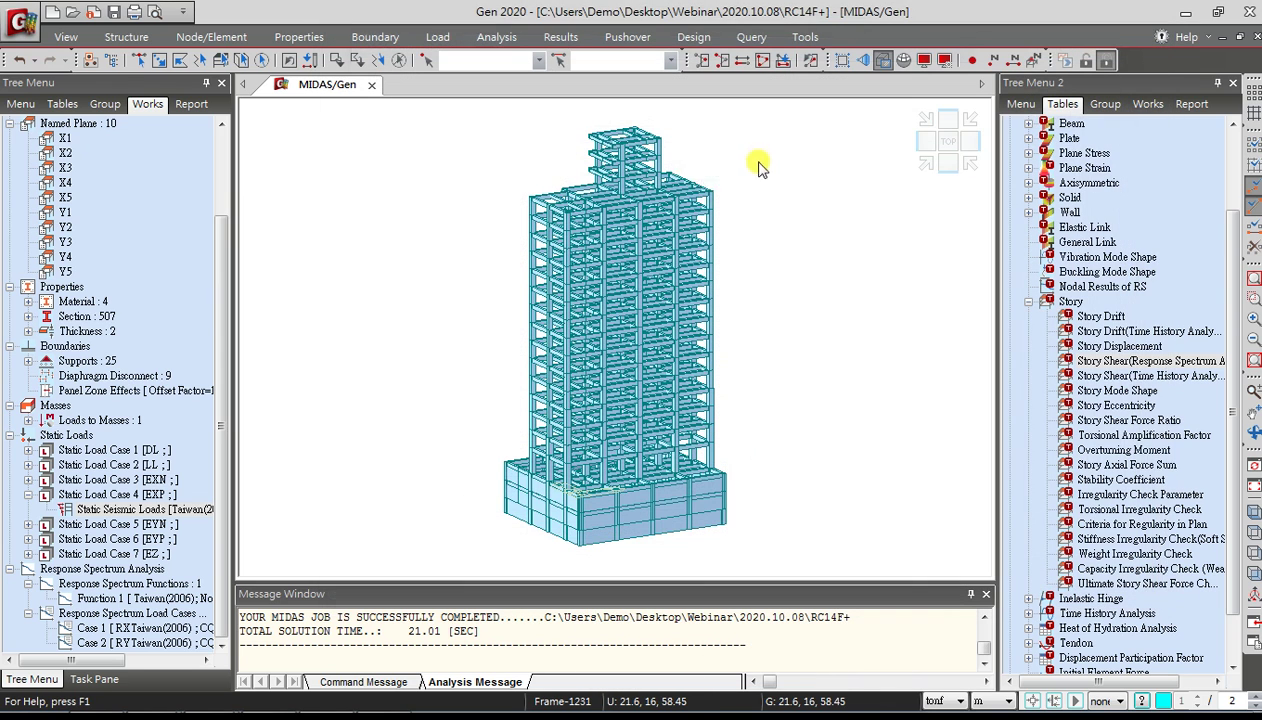
# Display the response spectrum story shear table for the RX and RY spectrum load cases
pyautogui.click(1110, 362)
pyautogui.doubleClick(1104, 362)
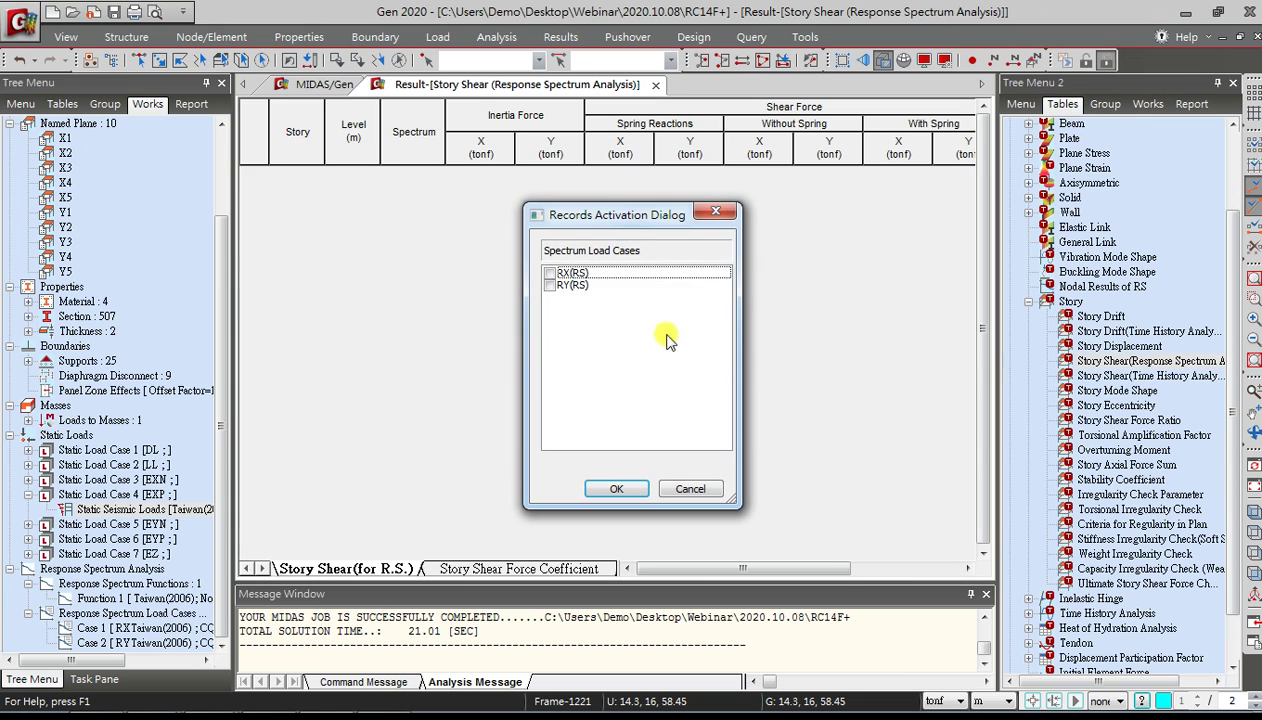
pyautogui.moveTo(612, 272); pyautogui.dragTo(614, 285)
pyautogui.click(549, 274)
pyautogui.click(617, 488)
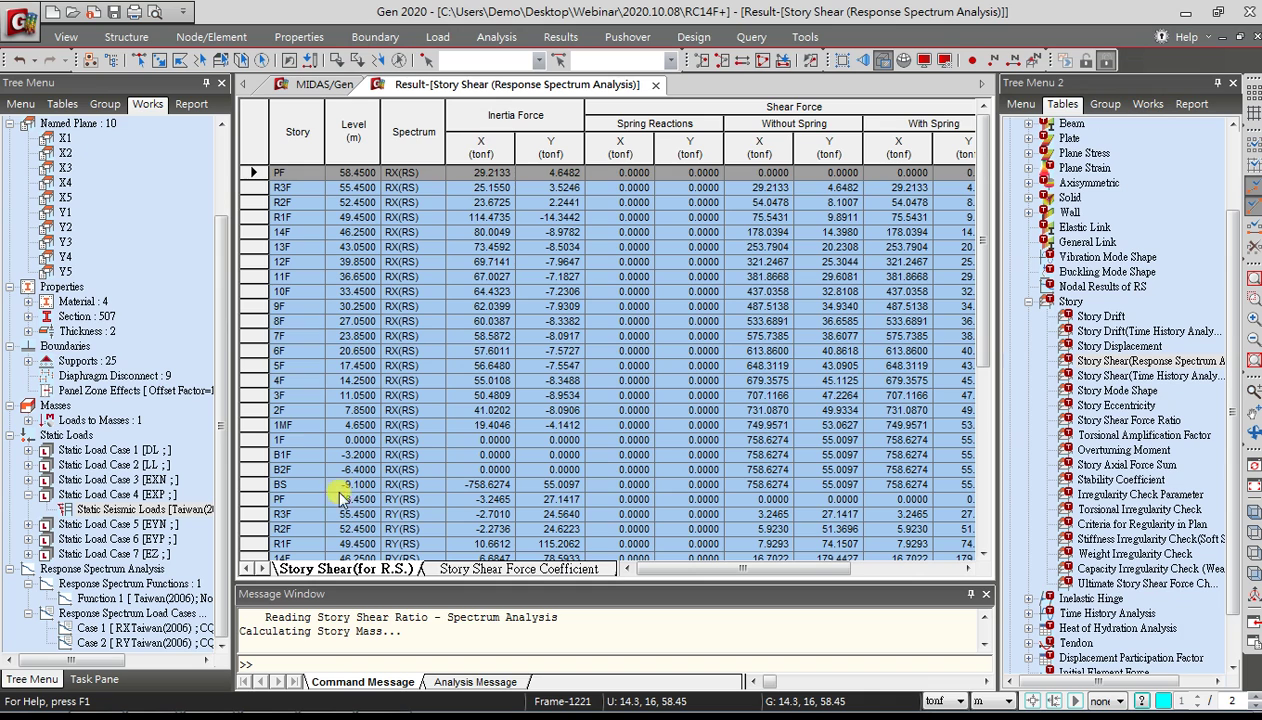
# Check the 1F story shear without spring for RX in X and RY in Y, and return to the model view
pyautogui.click(288, 442)
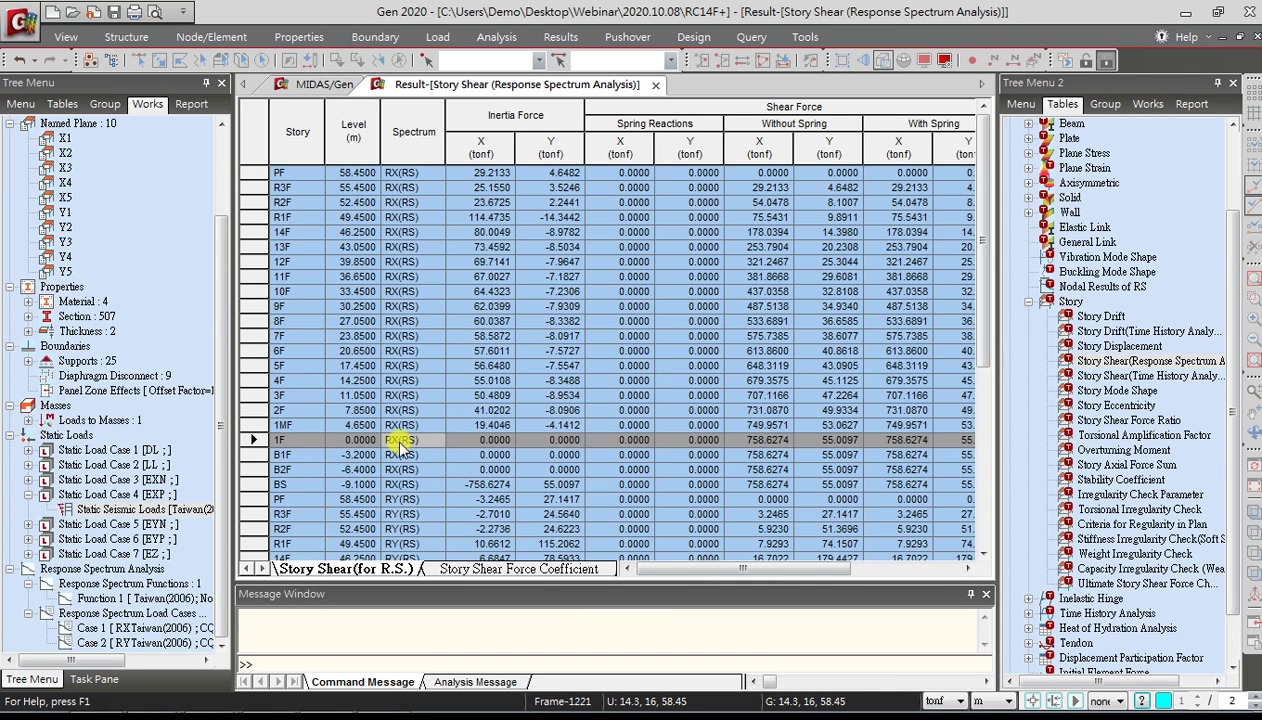
pyautogui.click(762, 440)
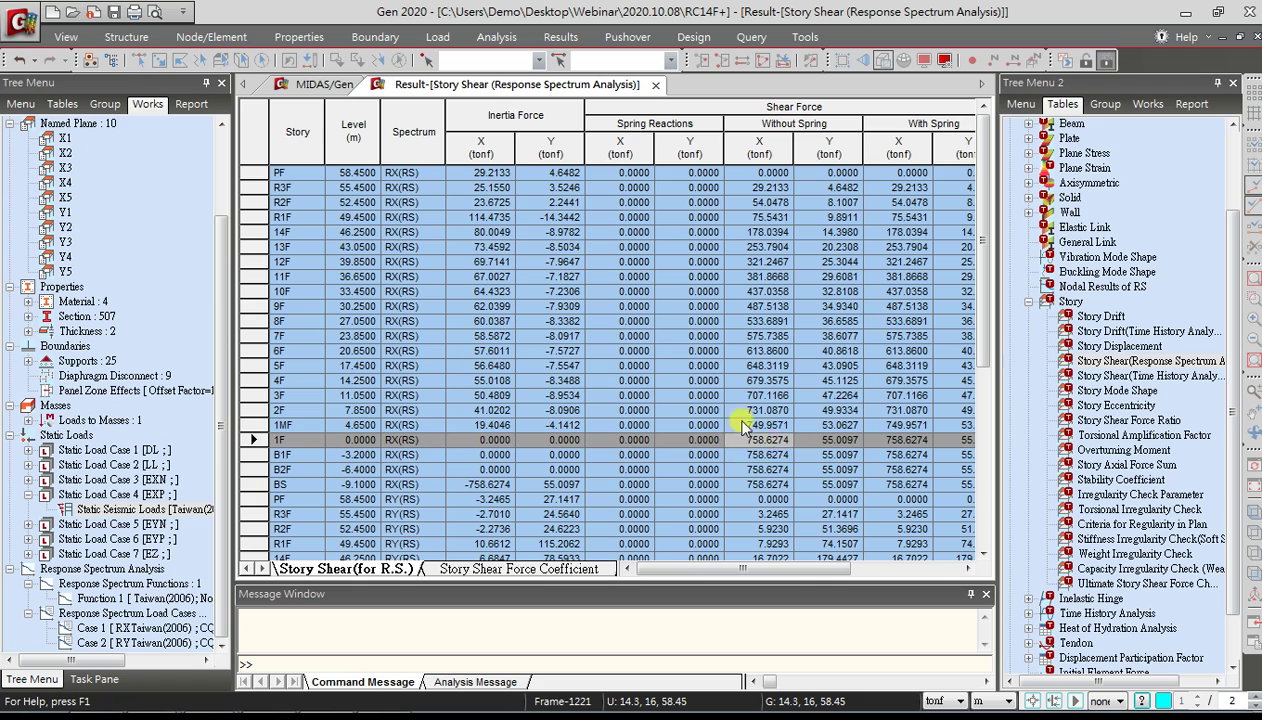
pyautogui.moveTo(980, 330); pyautogui.dragTo(981, 507)
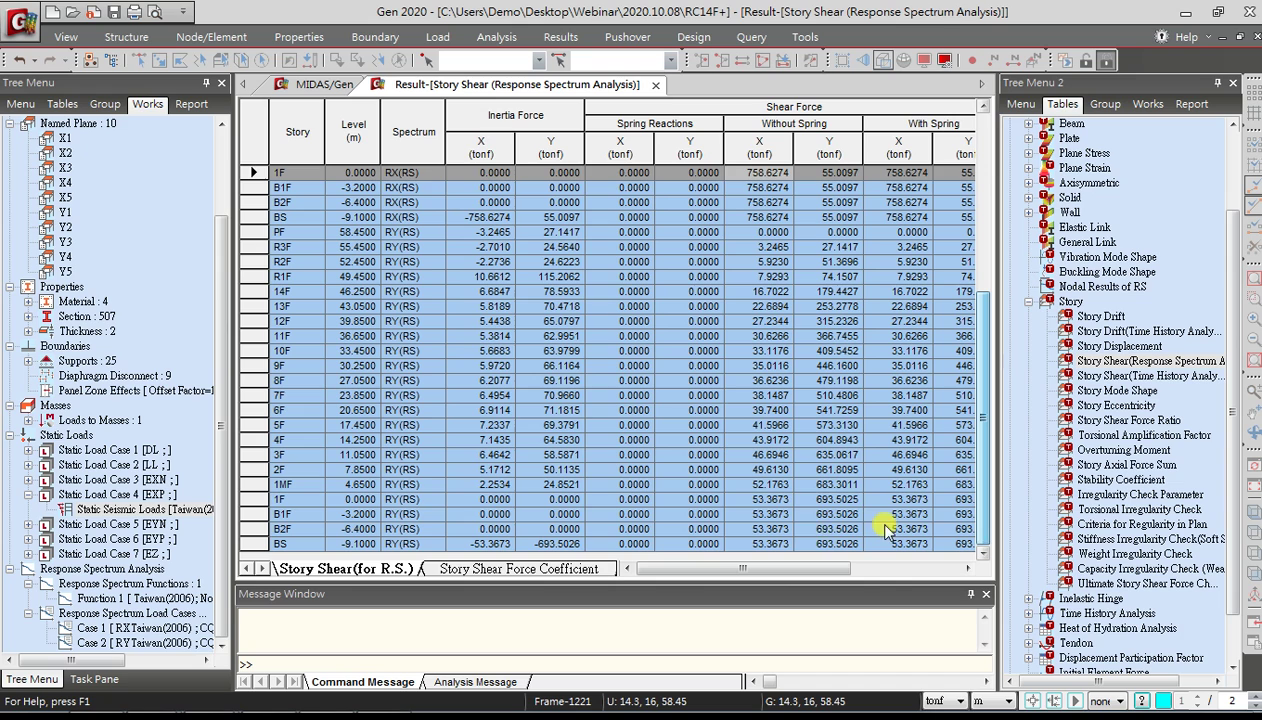
pyautogui.click(829, 499)
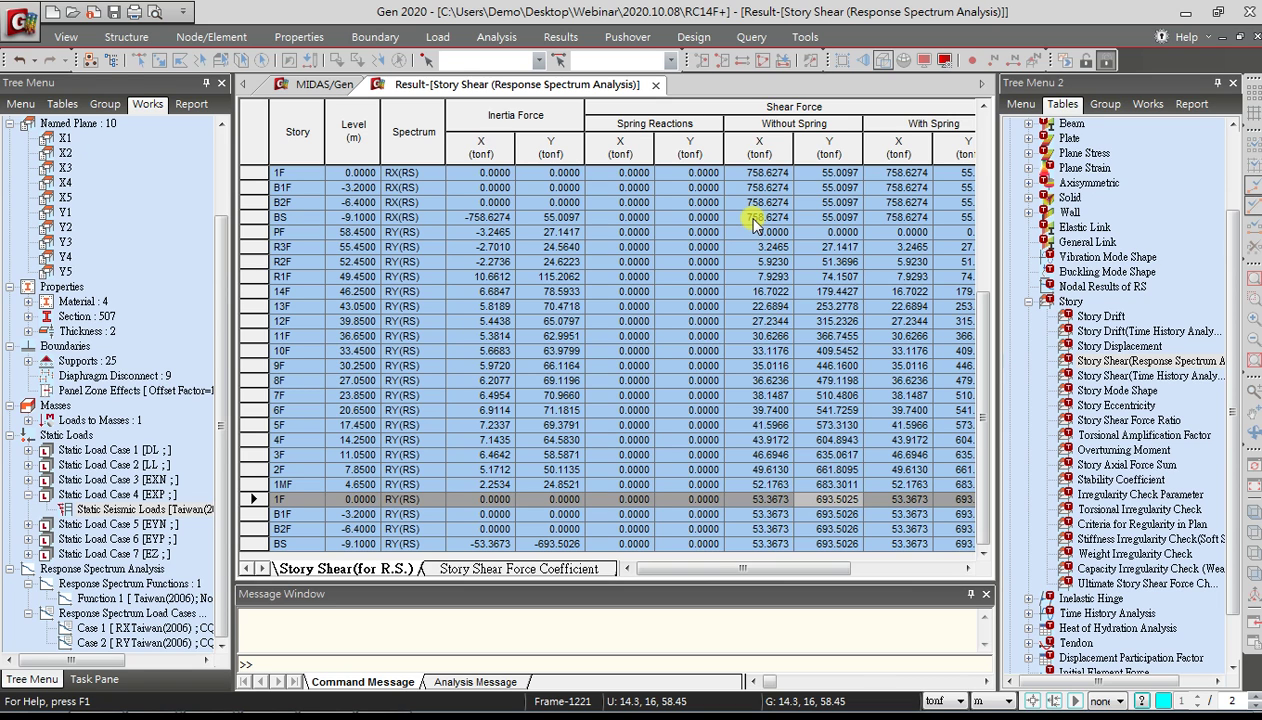
pyautogui.click(318, 85)
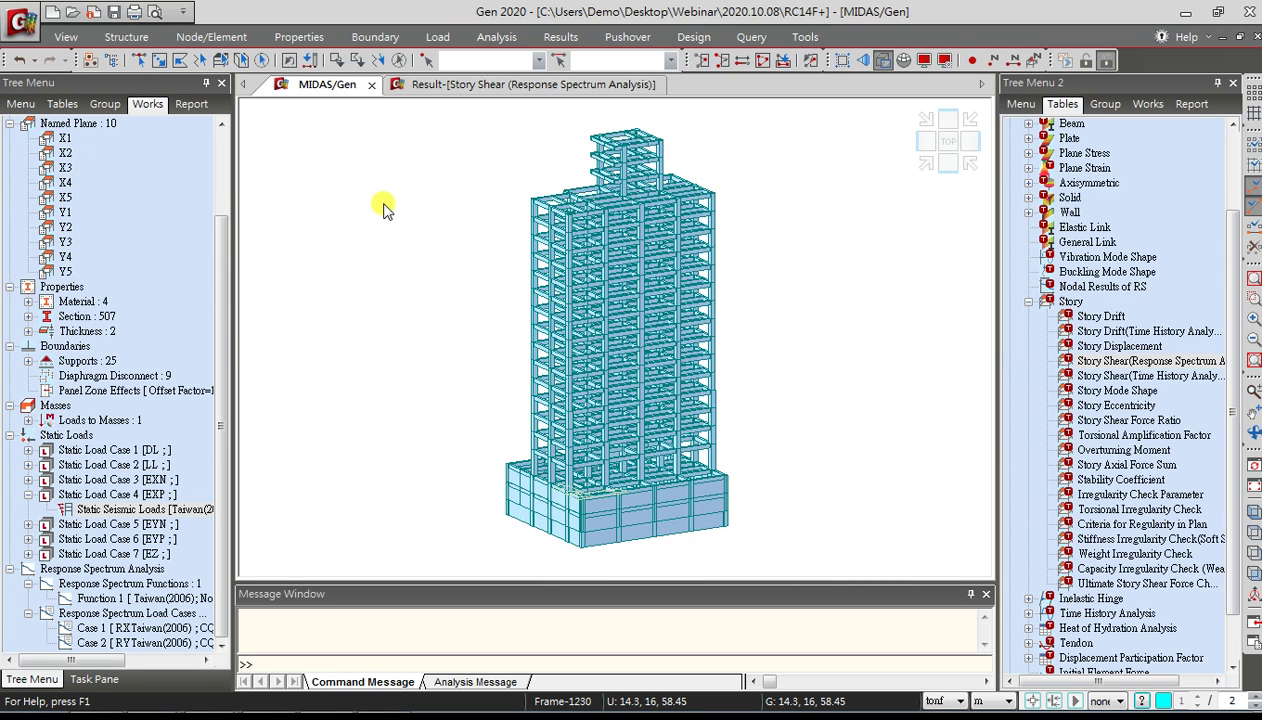
# Inspect the Taiwan(2006) response spectrum function's data and curve, and close the function dialogs without changes
pyautogui.click(440, 38)
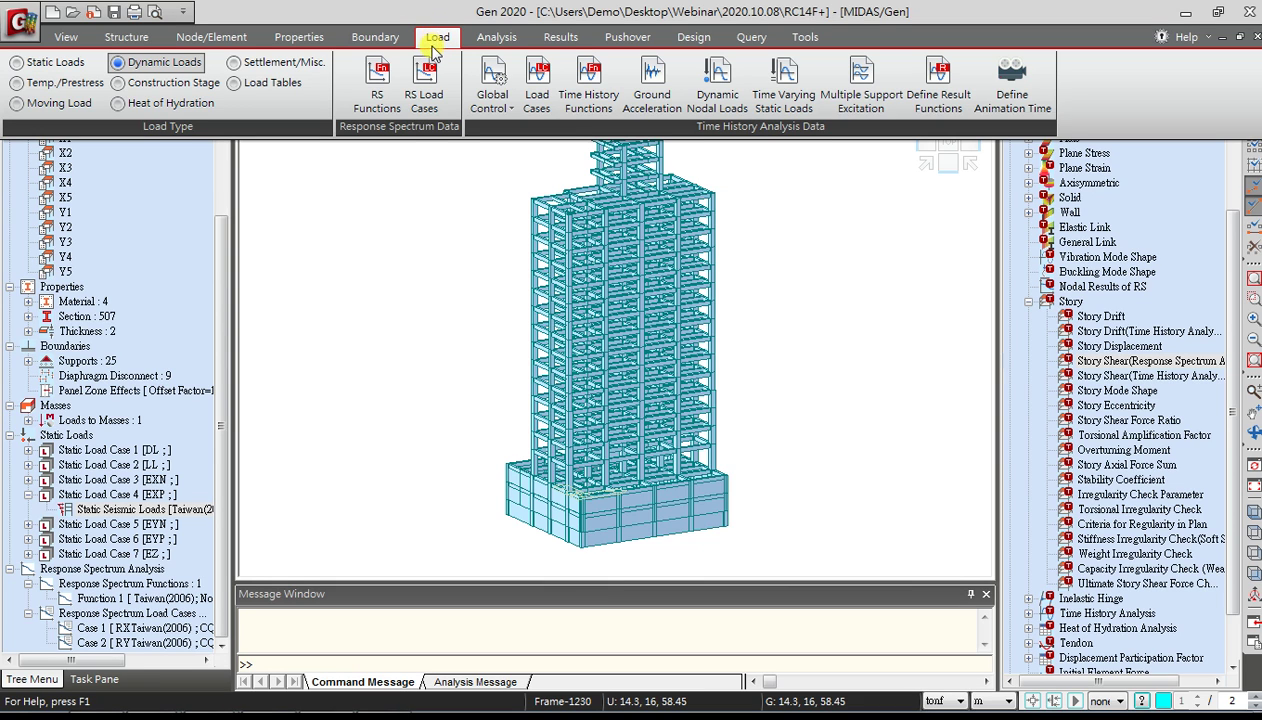
pyautogui.click(368, 106)
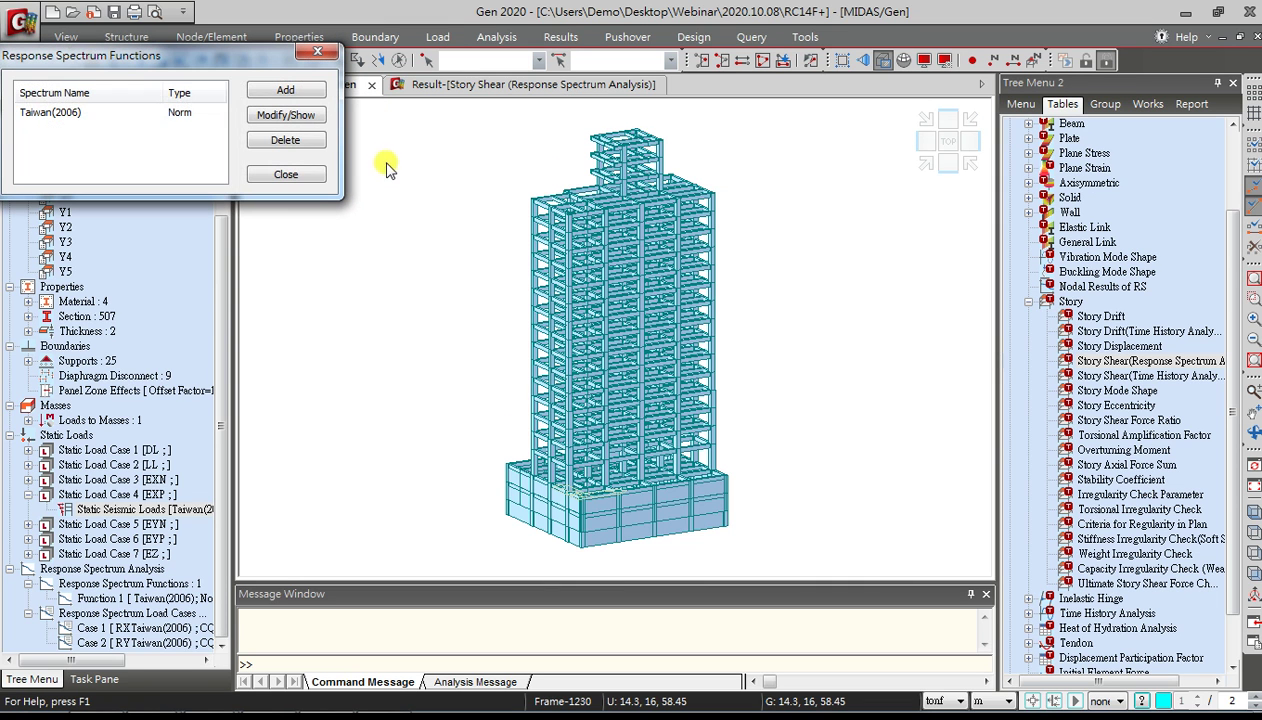
pyautogui.click(285, 91)
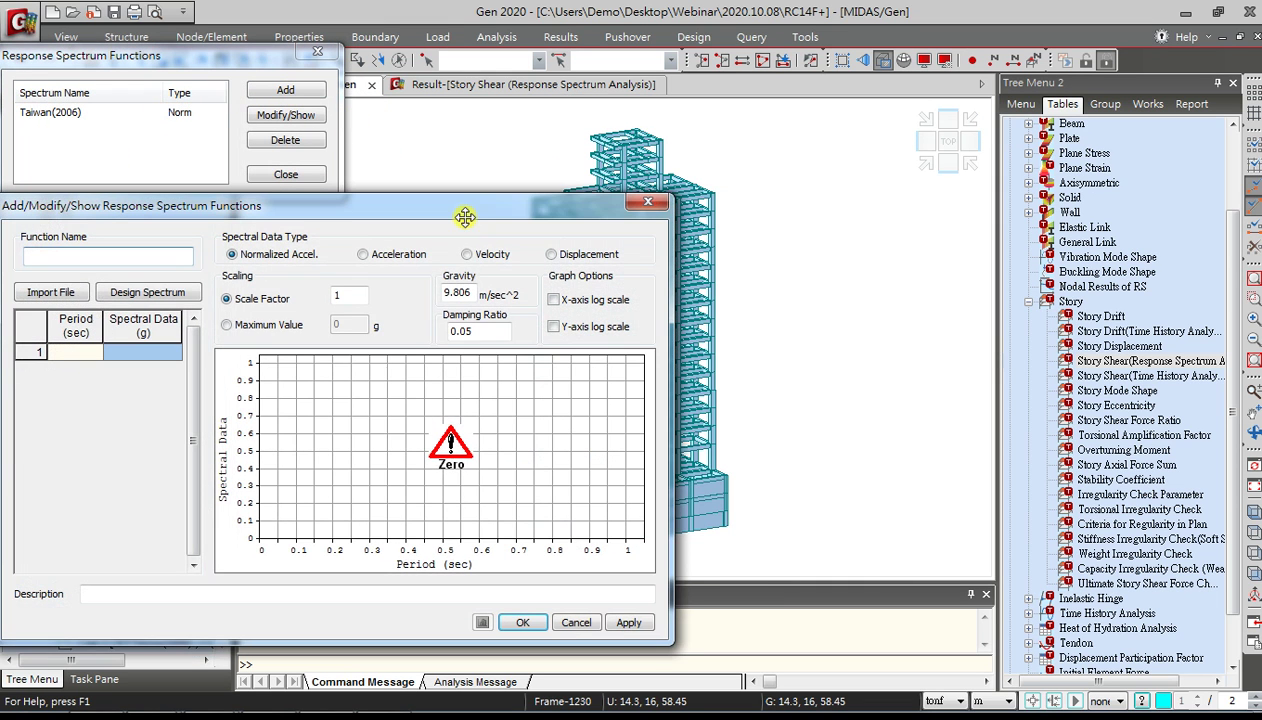
pyautogui.click(653, 192)
pyautogui.doubleClick(62, 114)
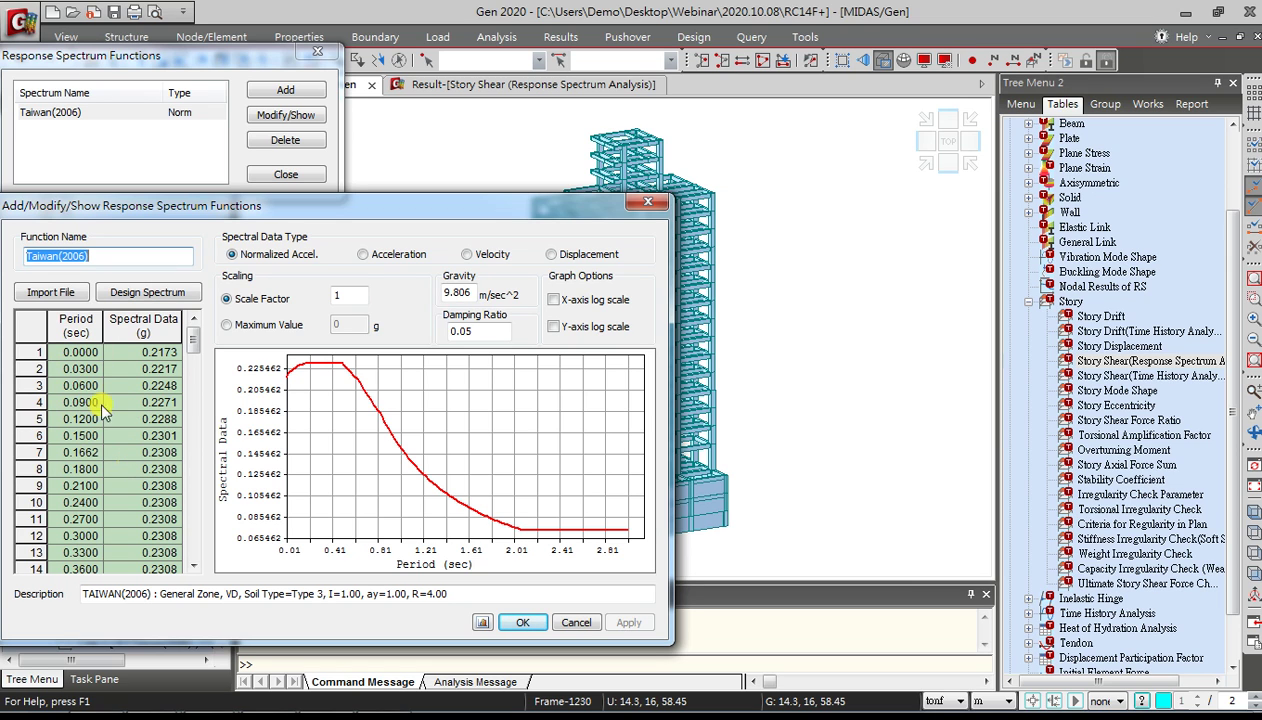
pyautogui.click(648, 201)
pyautogui.click(316, 52)
# Review the excitation angle and scale factor of the RX and RY response spectrum load cases
pyautogui.click(437, 37)
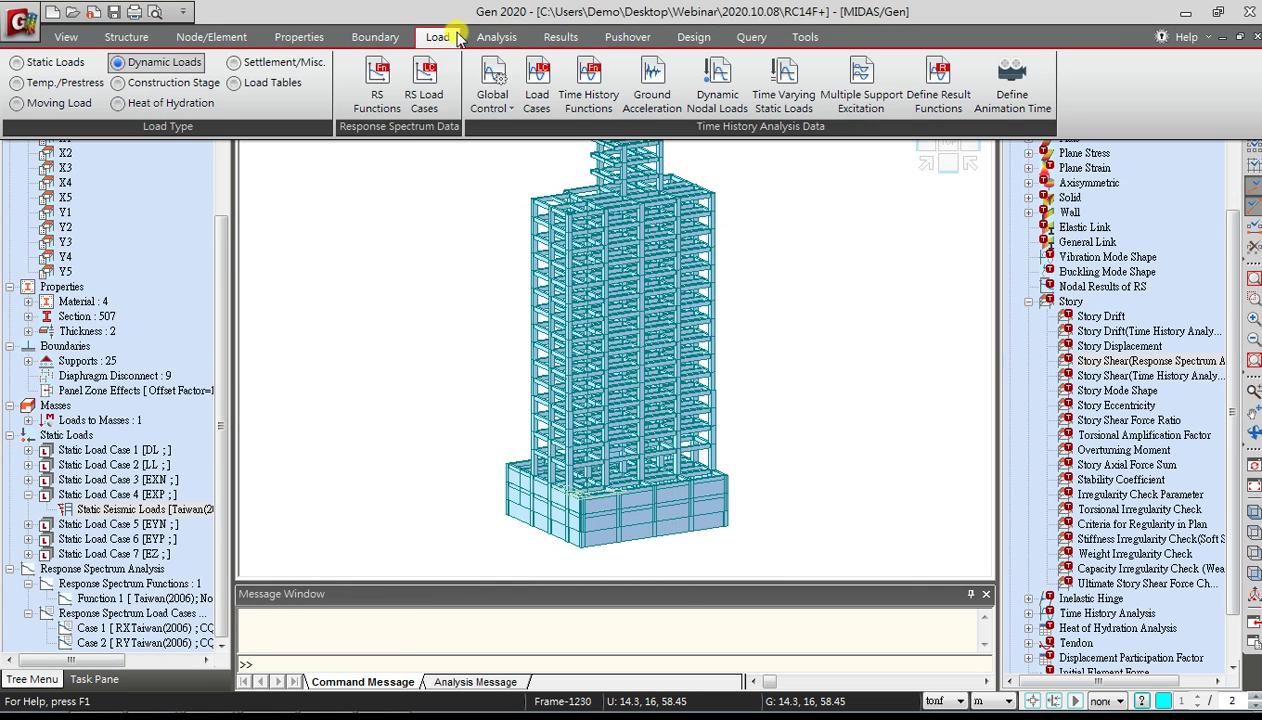
pyautogui.click(425, 88)
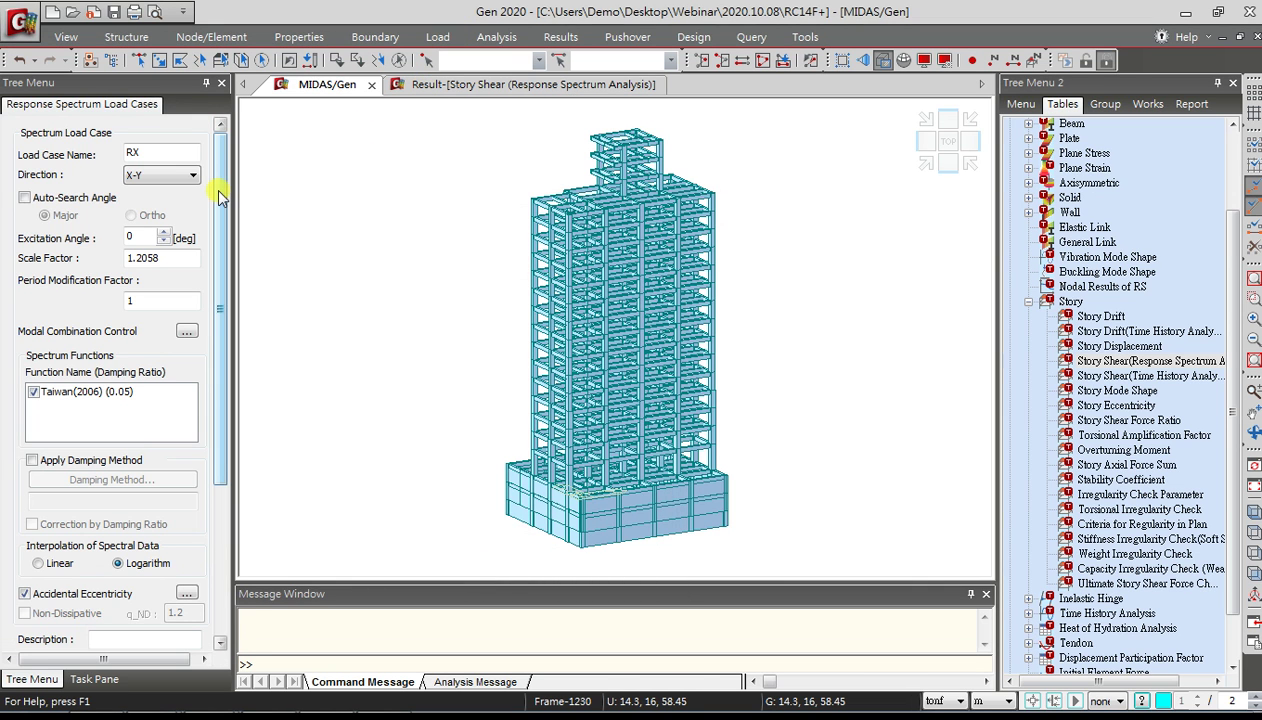
pyautogui.click(128, 236)
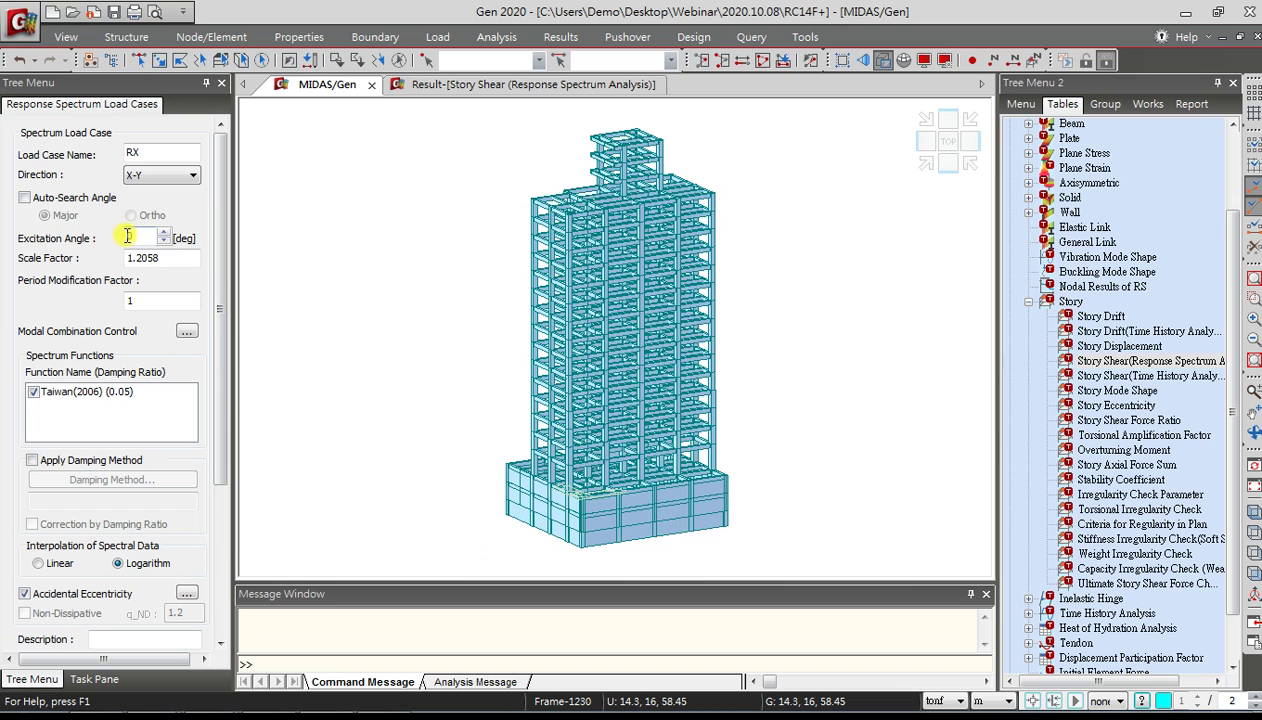
pyautogui.scroll(-5, 200, 350)
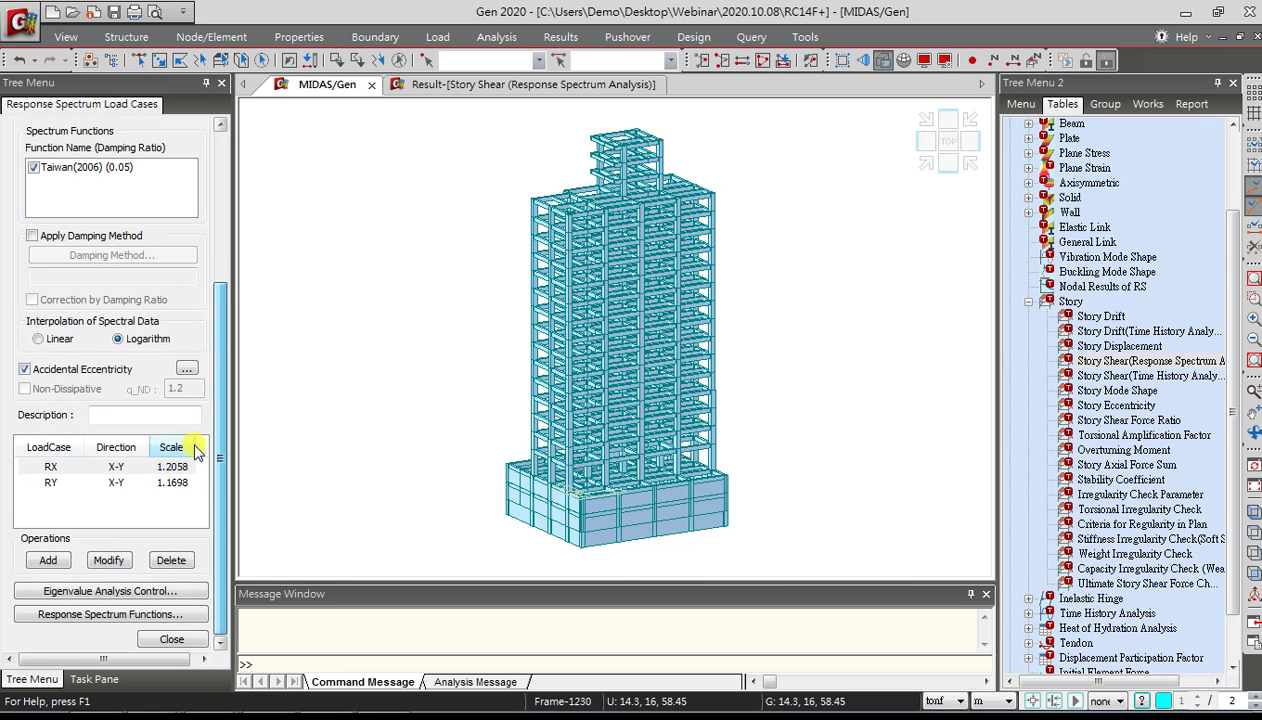
pyautogui.click(80, 466)
pyautogui.click(68, 482)
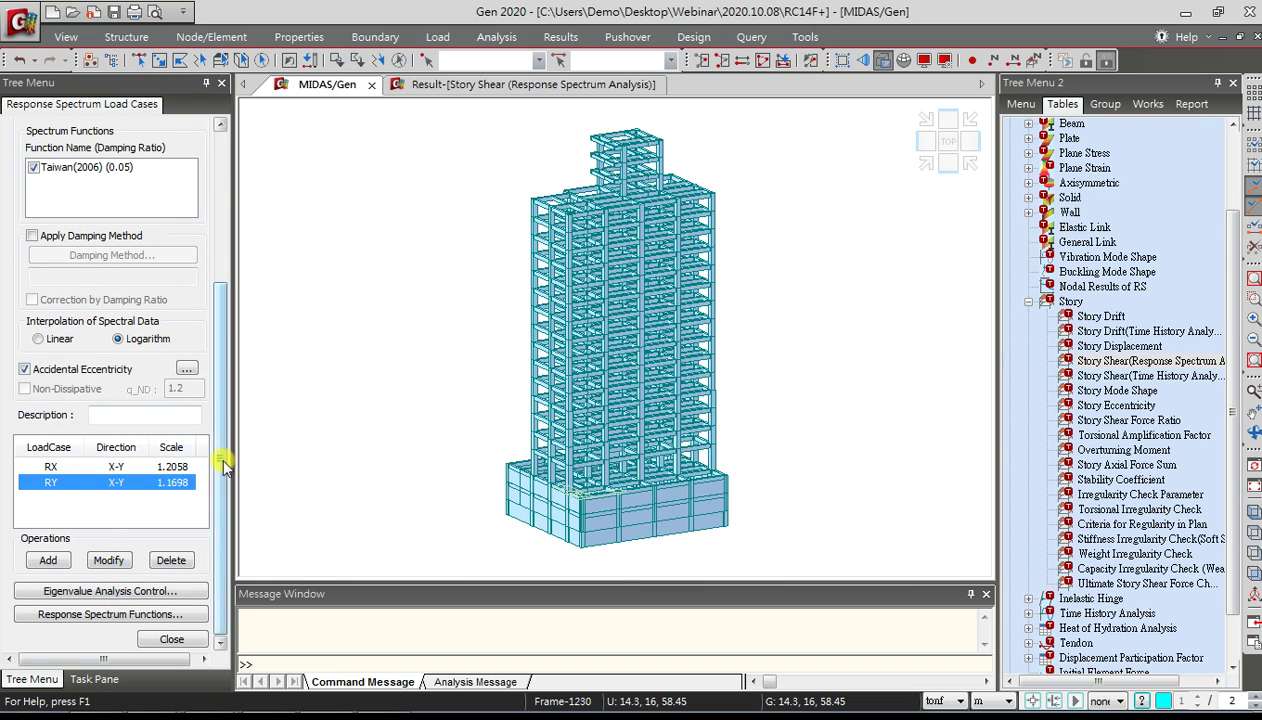
pyautogui.moveTo(221, 460); pyautogui.dragTo(248, 265)
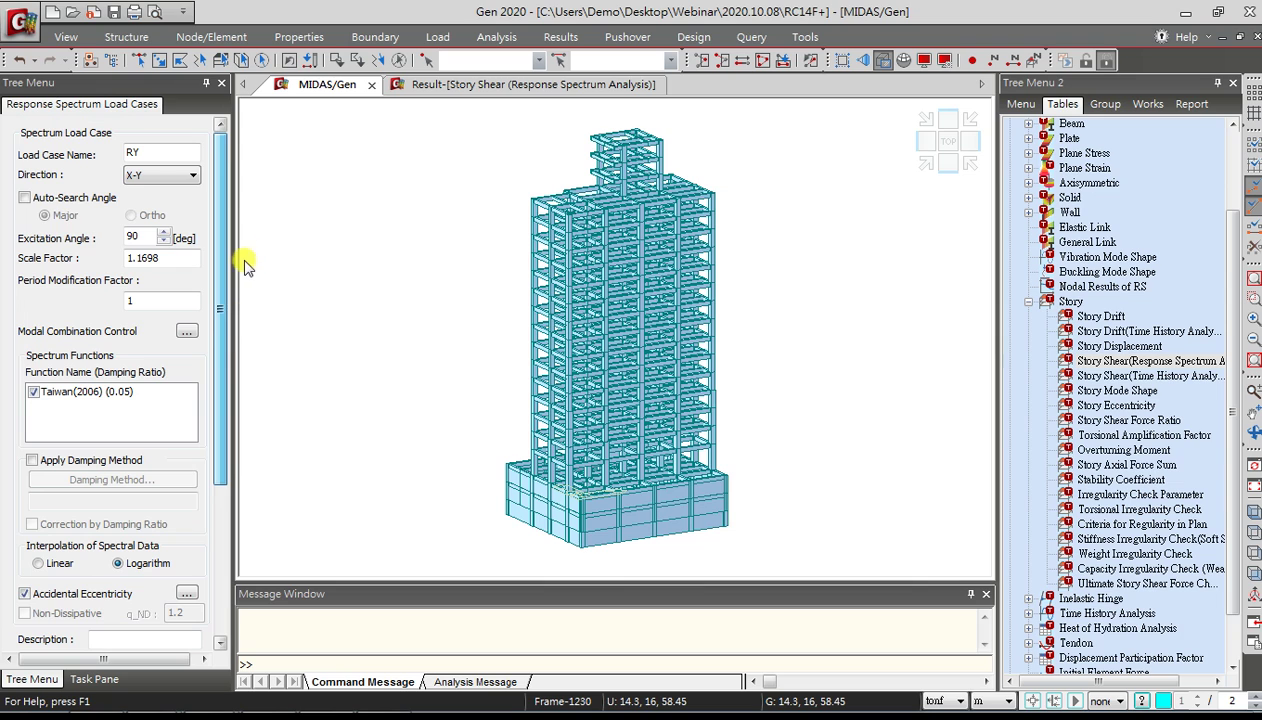
pyautogui.click(131, 237)
pyautogui.click(137, 237)
# Check the modal combination control of the RY load case and close the response spectrum load case settings
pyautogui.click(187, 332)
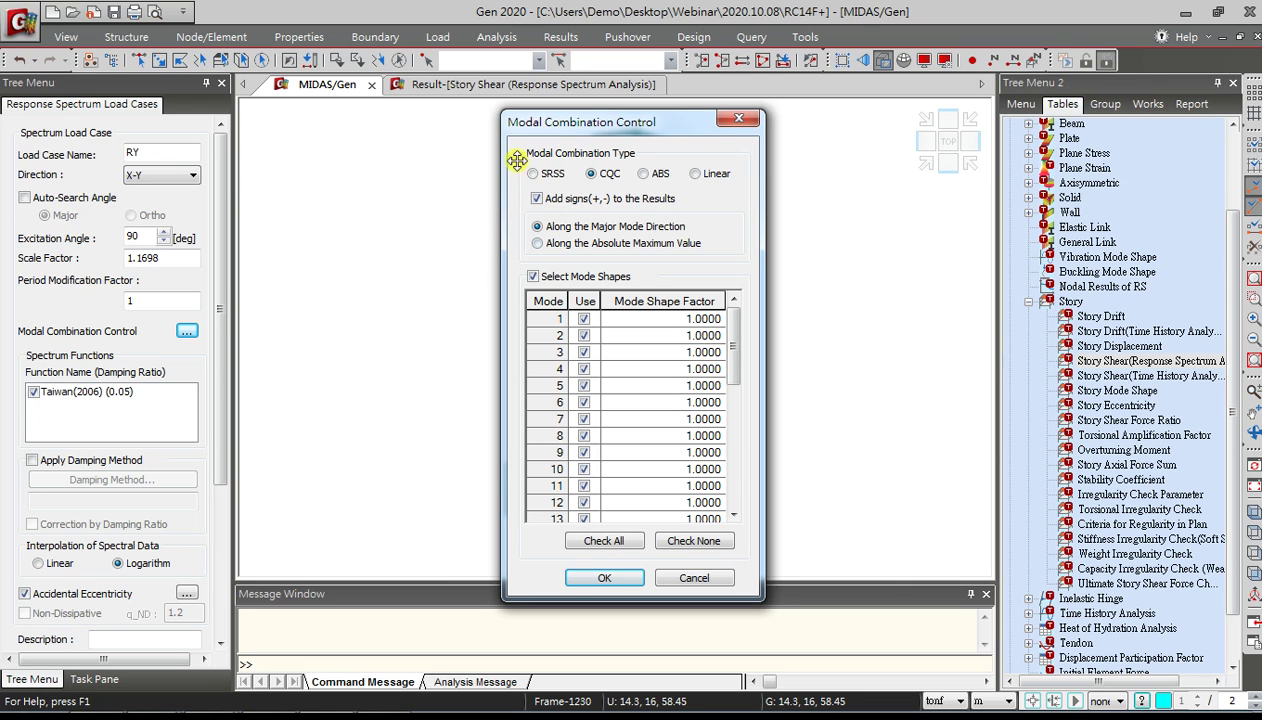
pyautogui.click(742, 124)
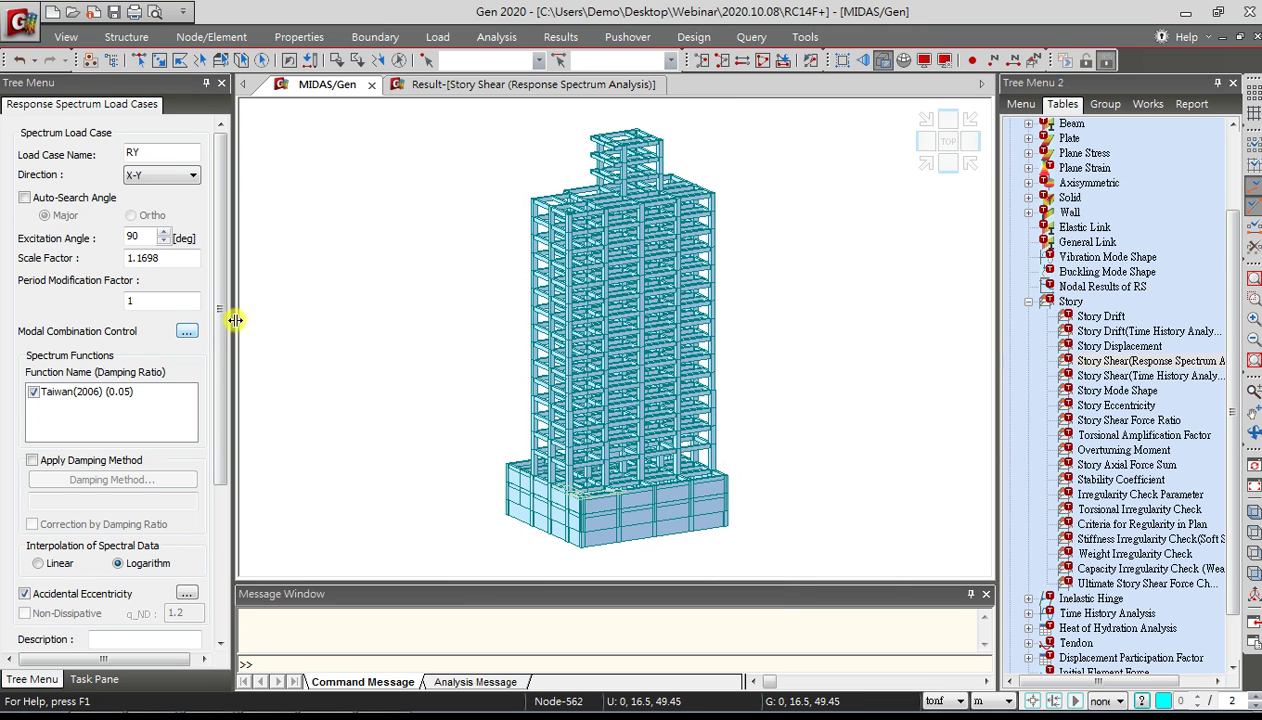
pyautogui.moveTo(221, 314); pyautogui.dragTo(208, 478)
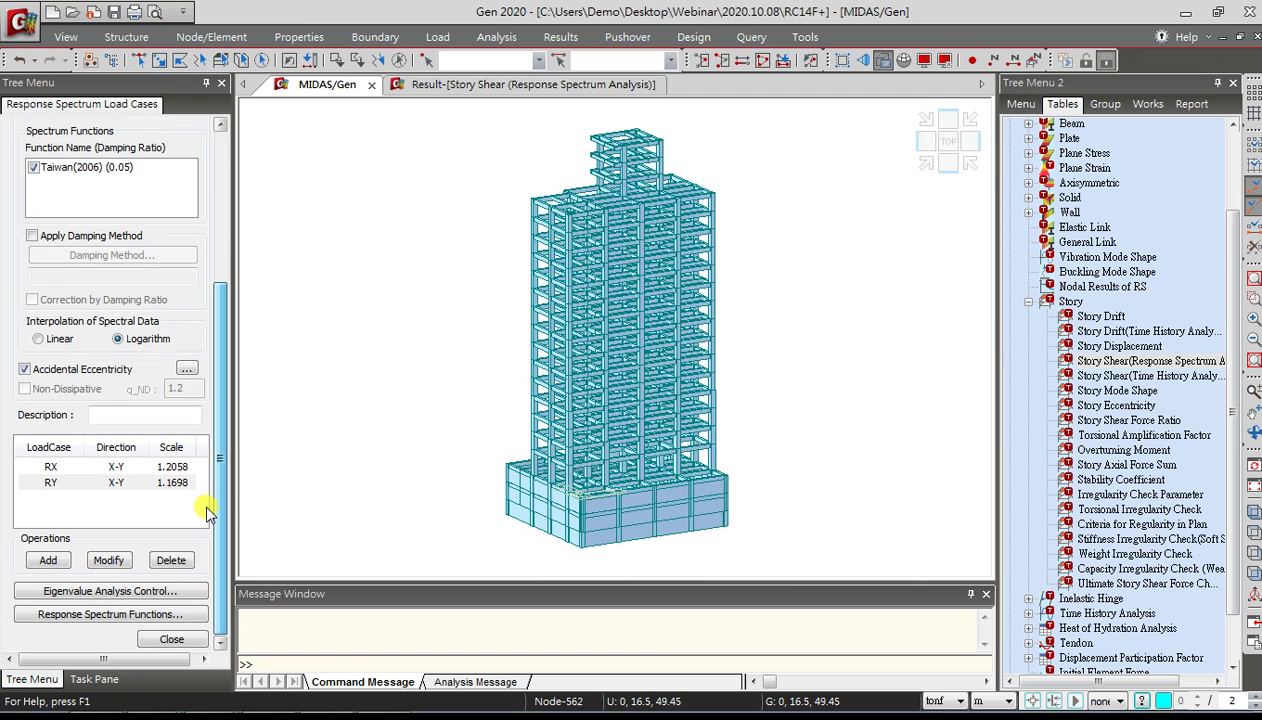
pyautogui.click(172, 643)
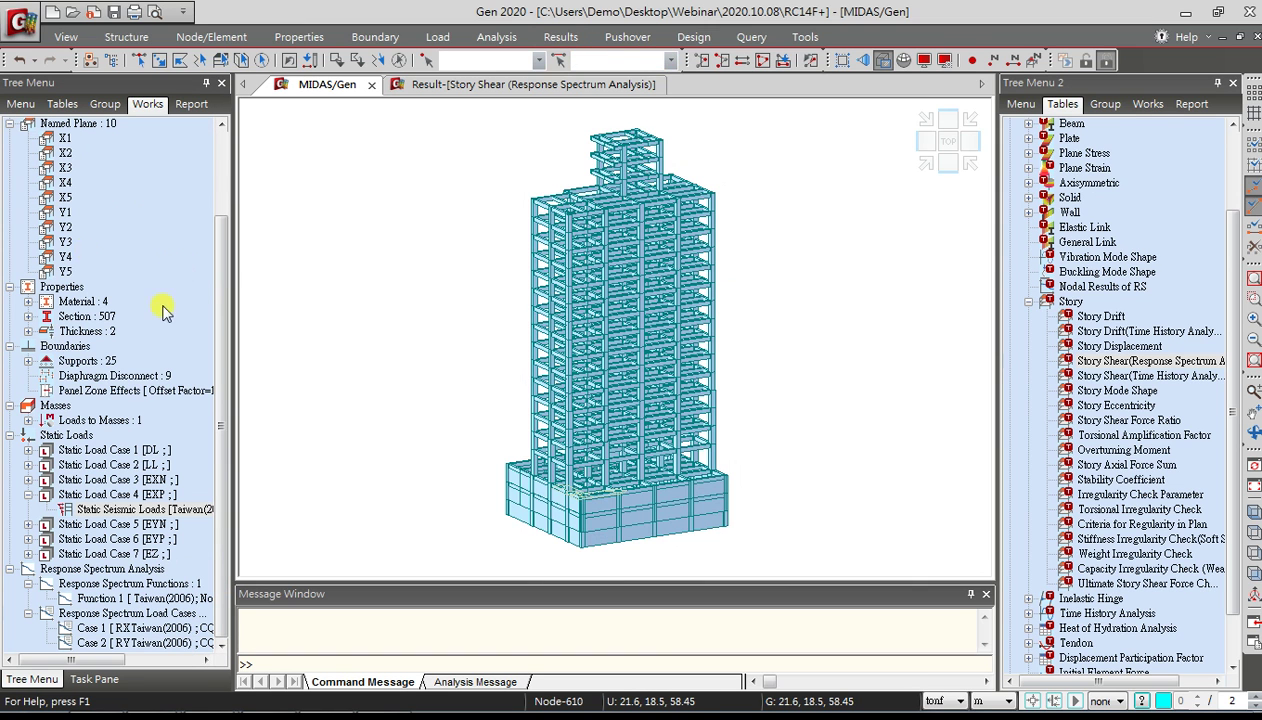
# Examine the concrete design load combinations that include RX and RY, such as cLCB67 and cLCB71
pyautogui.click(561, 37)
pyautogui.click(10, 108)
pyautogui.click(172, 45)
pyautogui.moveTo(418, 120); pyautogui.dragTo(433, 404)
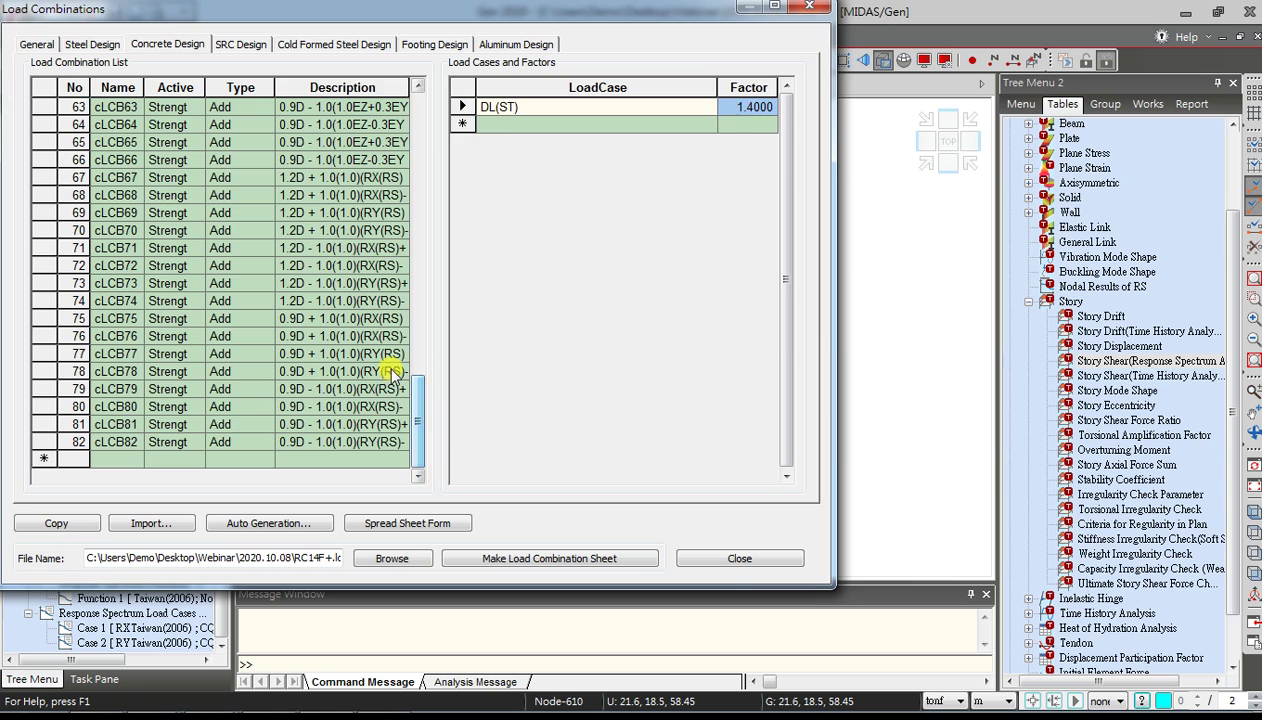
pyautogui.click(332, 172)
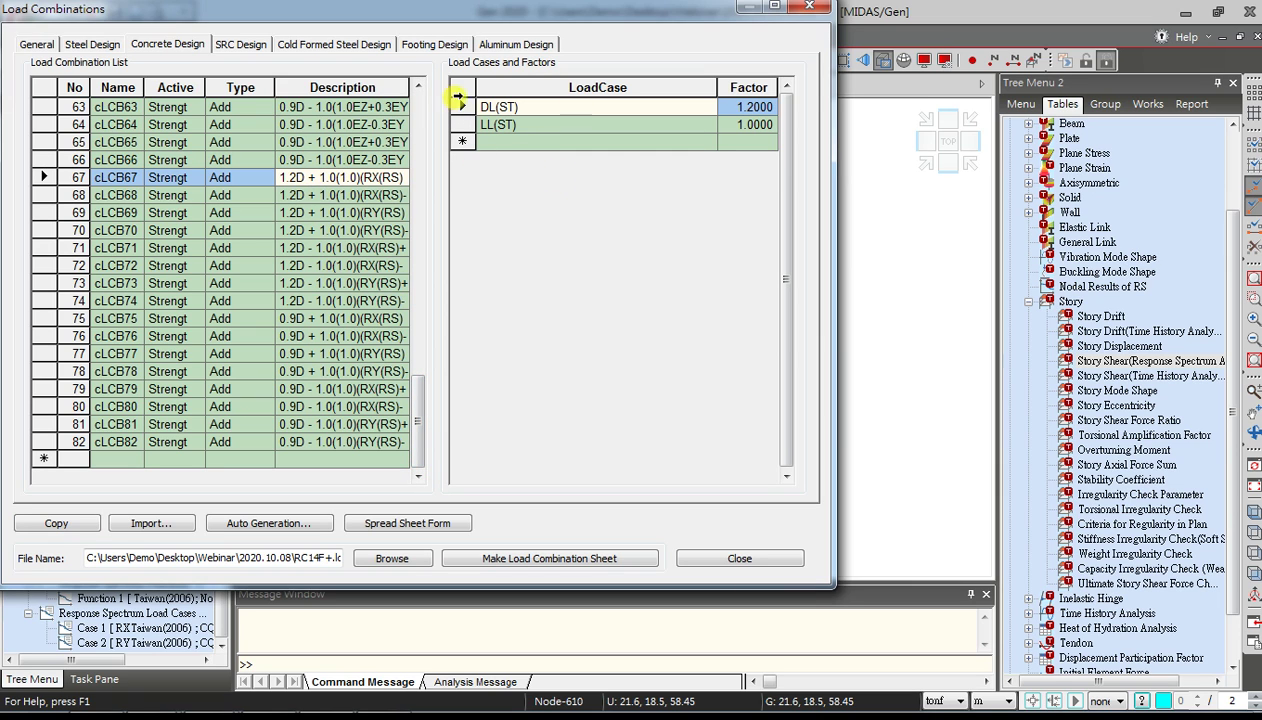
pyautogui.moveTo(322, 182); pyautogui.dragTo(328, 232)
pyautogui.click(325, 249)
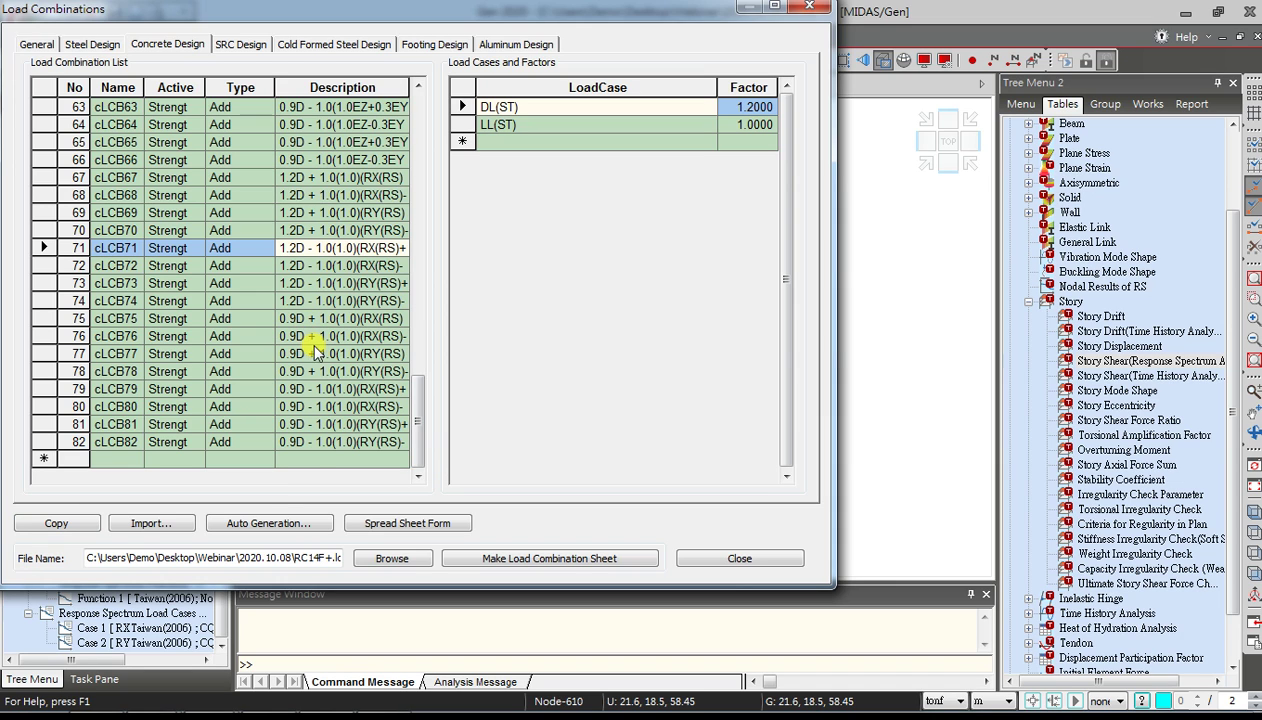
# View the response spectrum scale-up options for generating concrete combinations, and close the load combinations without changes
pyautogui.click(277, 525)
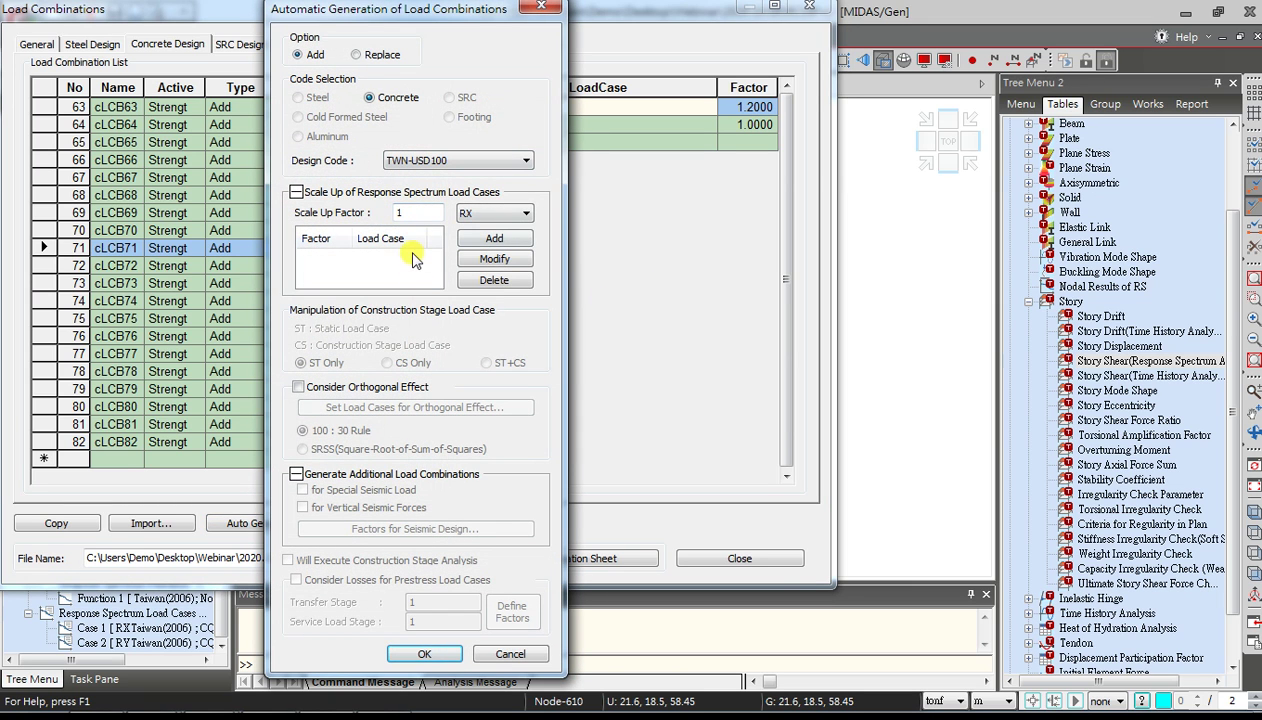
pyautogui.moveTo(385, 20); pyautogui.dragTo(490, 21)
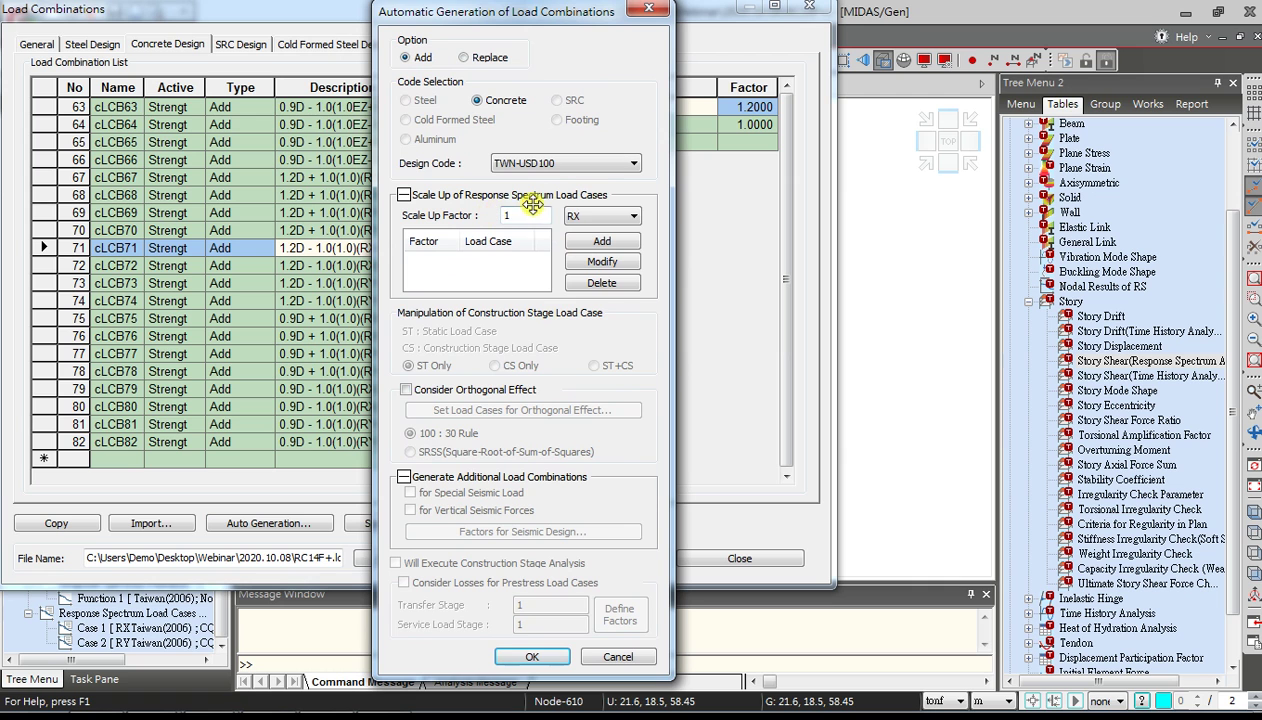
pyautogui.click(648, 8)
pyautogui.click(817, 8)
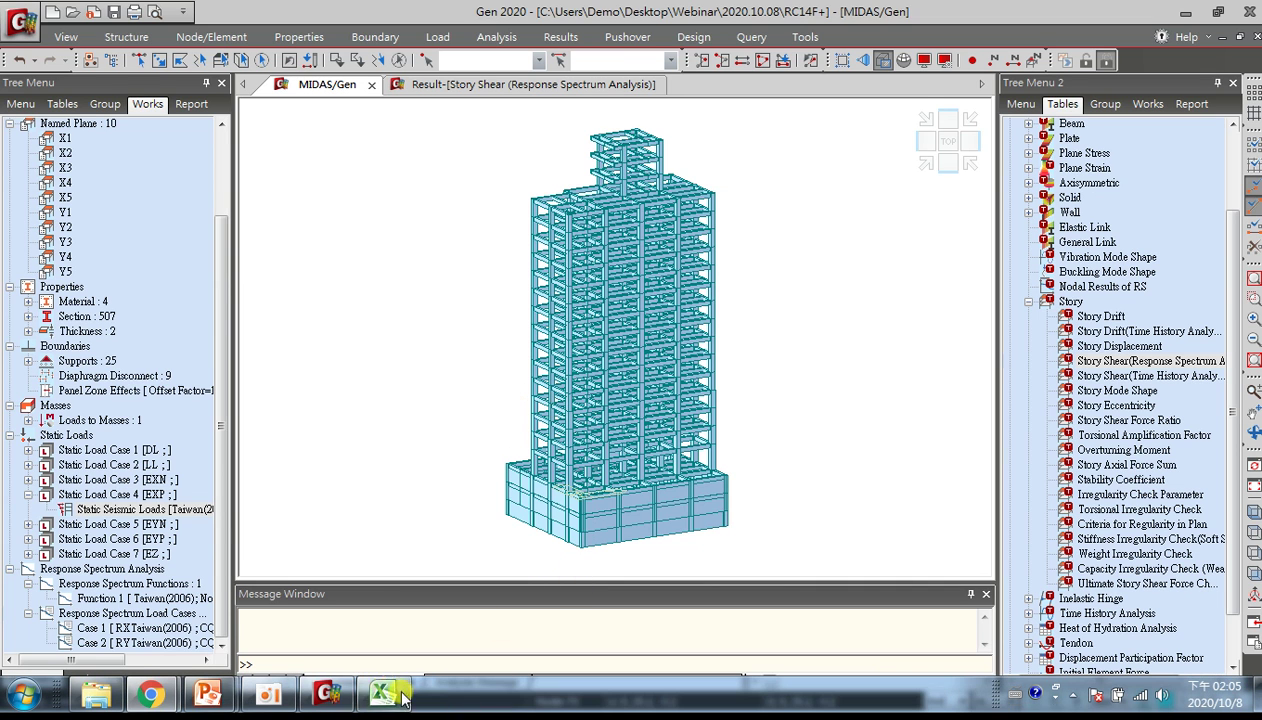
# Switch to the PowerPoint slide show to review the response spectrum scale factor slide, and switch back to midas Gen
pyautogui.moveTo(209, 708)
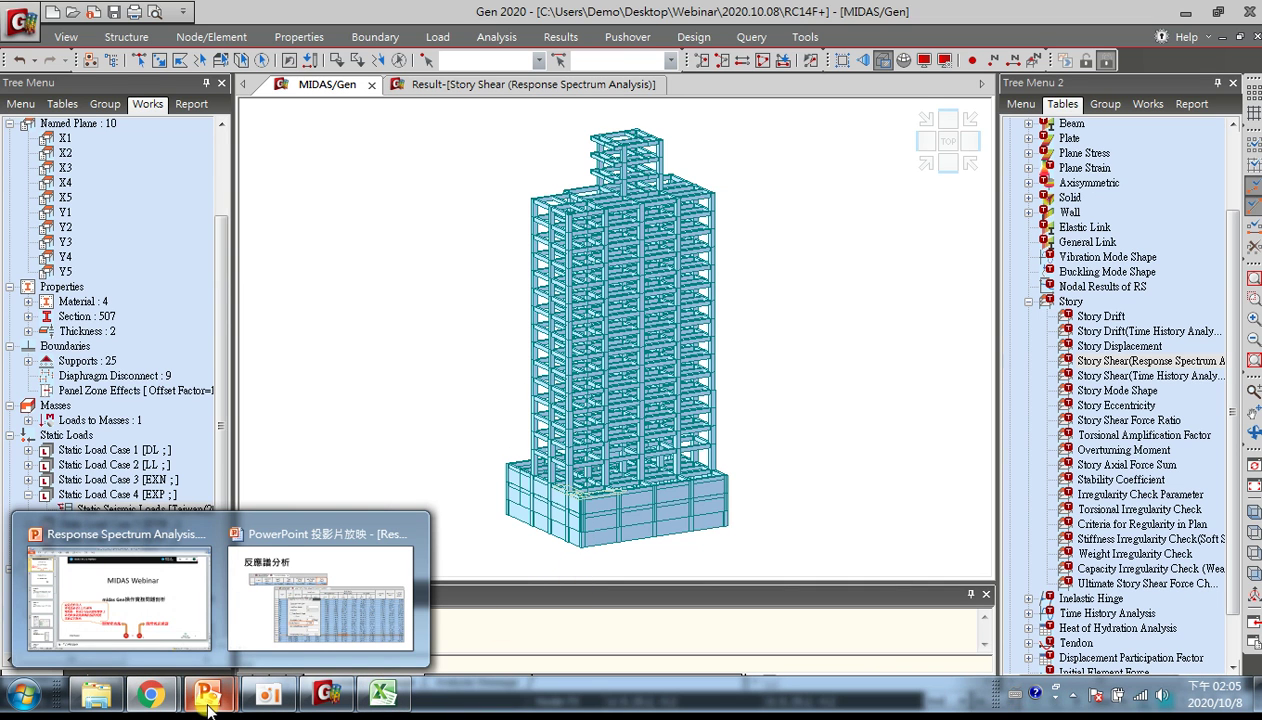
pyautogui.click(284, 632)
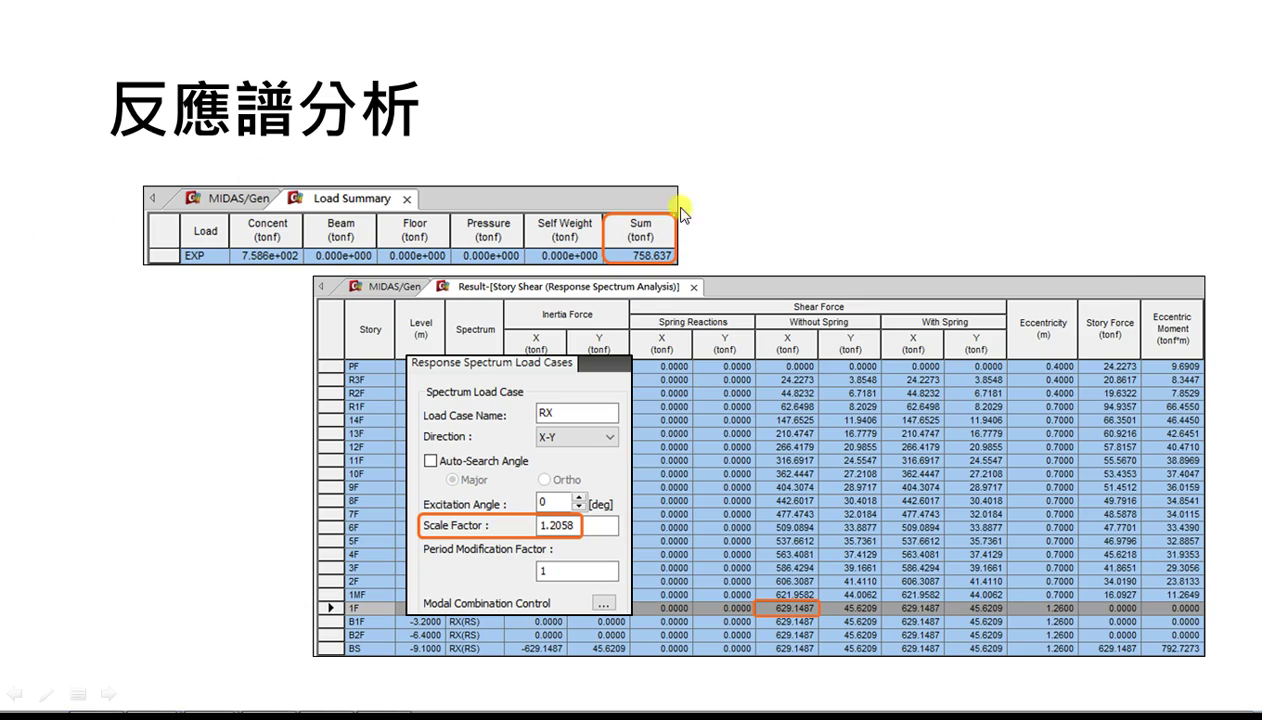
pyautogui.hotkey('alt', 'Tab')
pyautogui.press('Tab')
pyautogui.press('Tab')
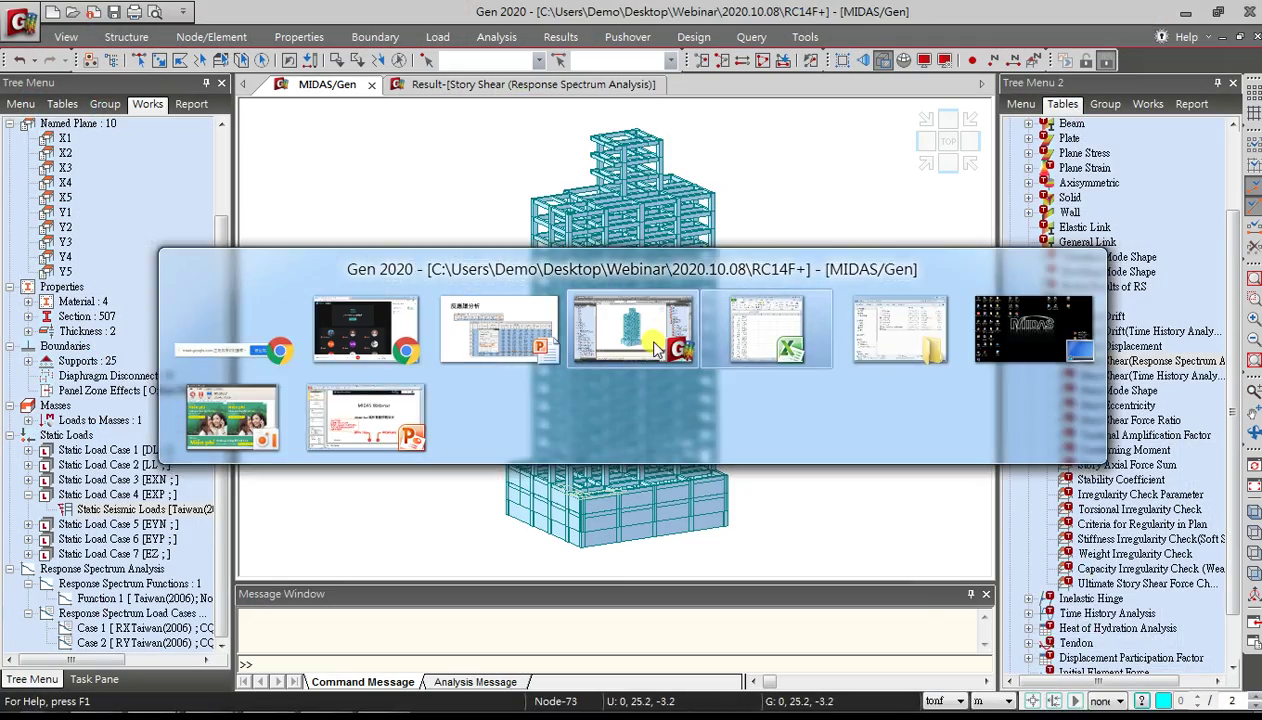
# Switch to midas Gen, open the eigenvalue analysis control settings and dismiss the screen-sharing notification
pyautogui.click(652, 343)
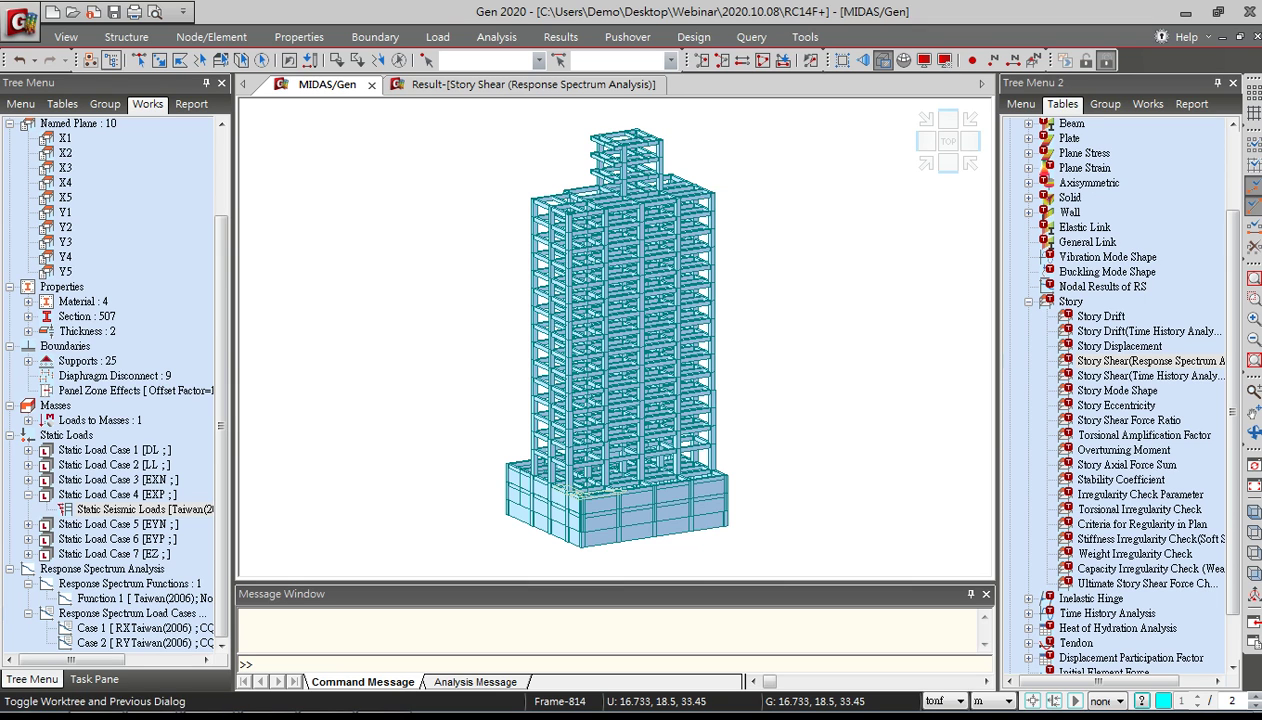
pyautogui.click(496, 37)
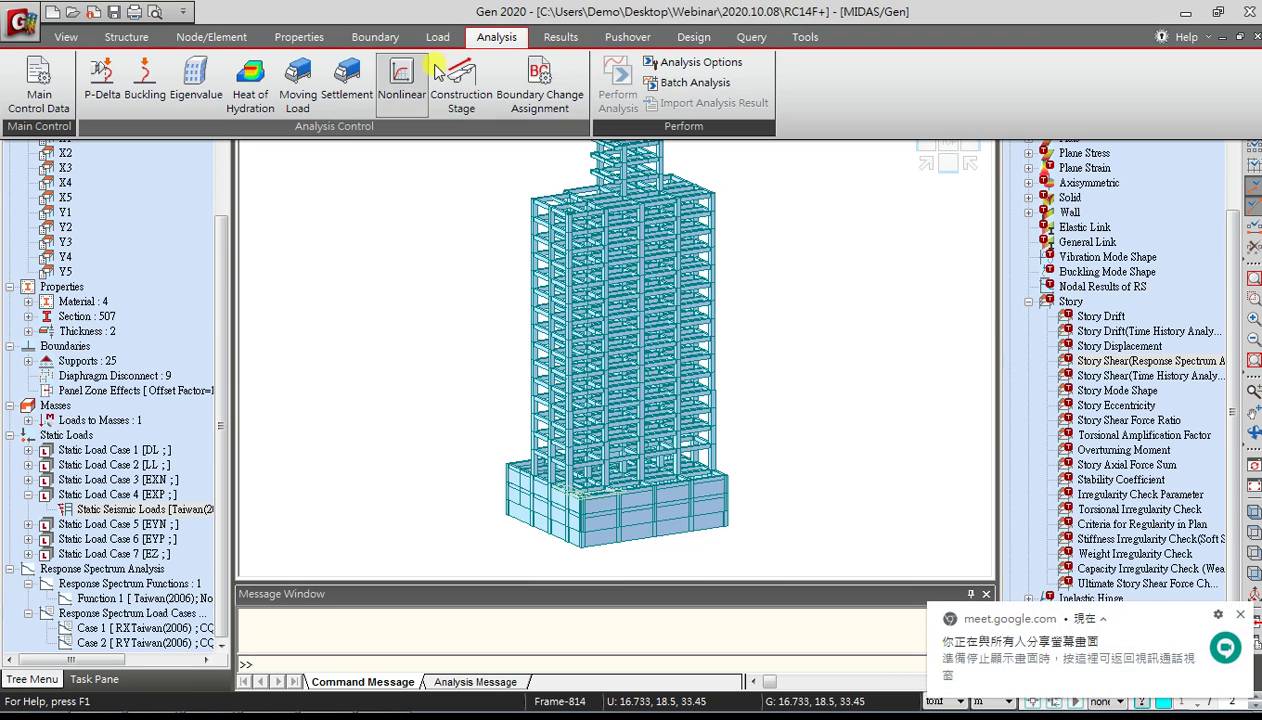
pyautogui.click(183, 92)
pyautogui.moveTo(361, 64); pyautogui.dragTo(751, 134)
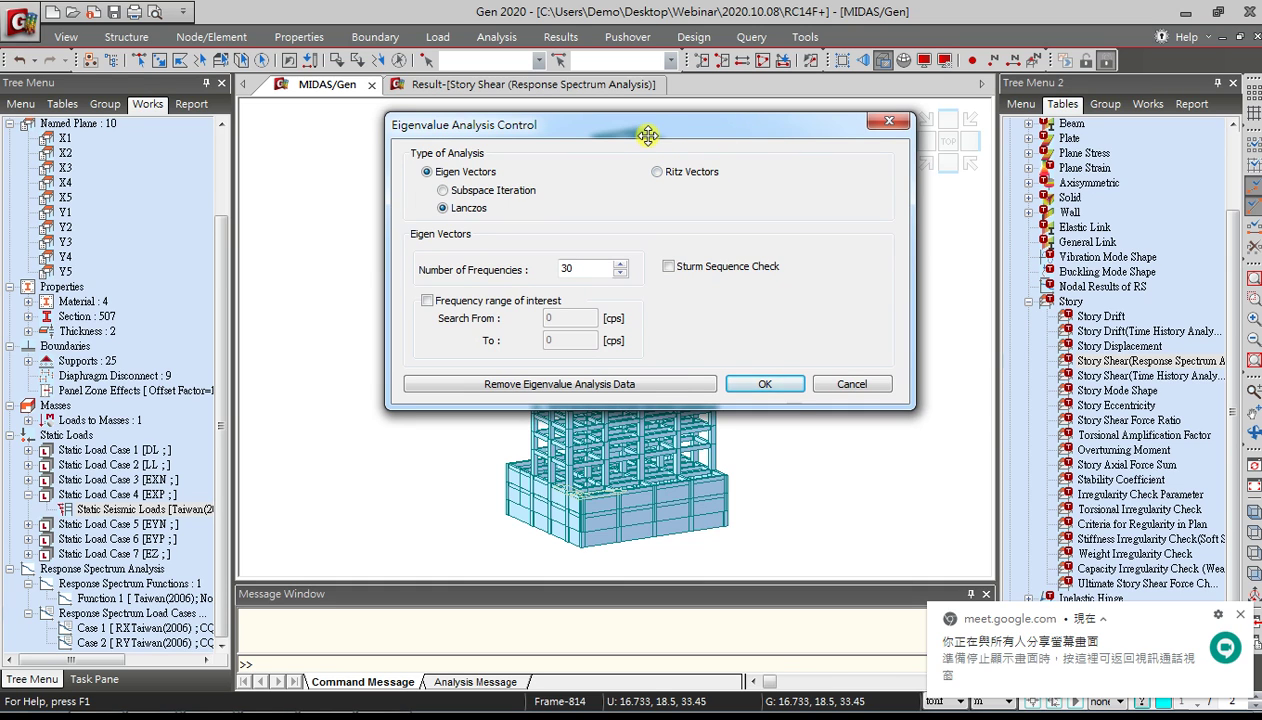
pyautogui.moveTo(648, 135); pyautogui.dragTo(629, 135)
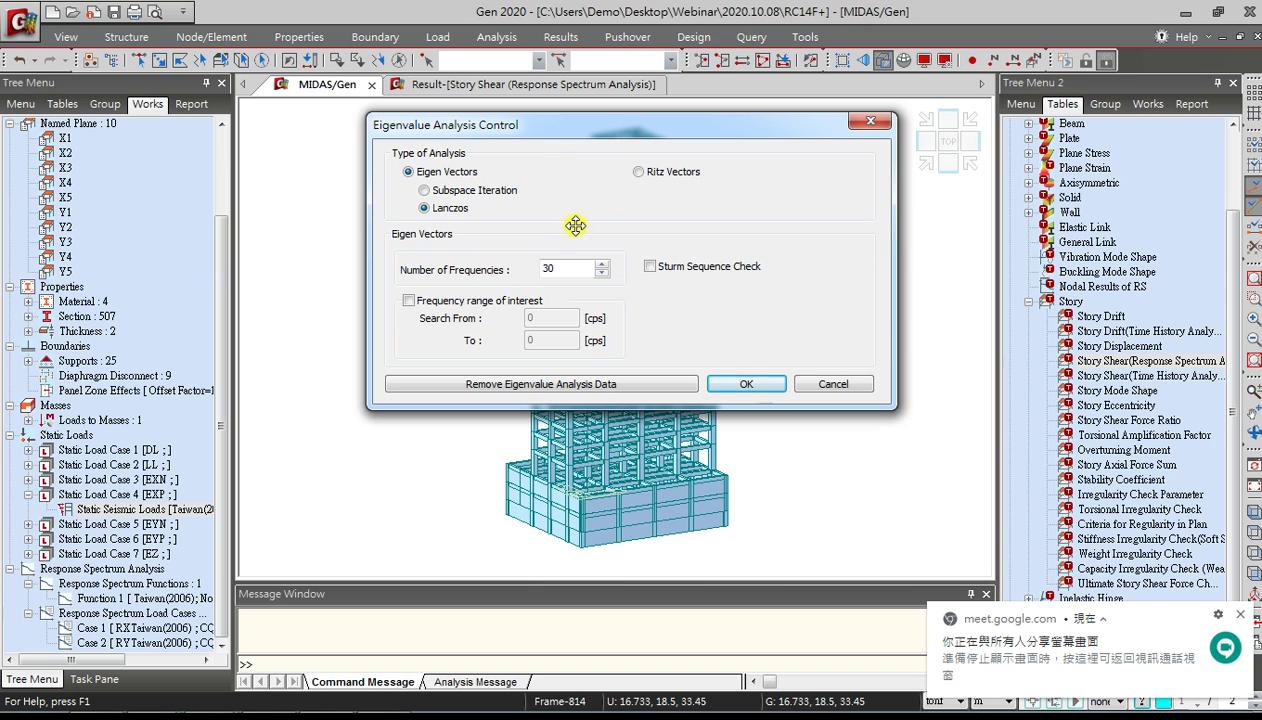
pyautogui.click(1240, 614)
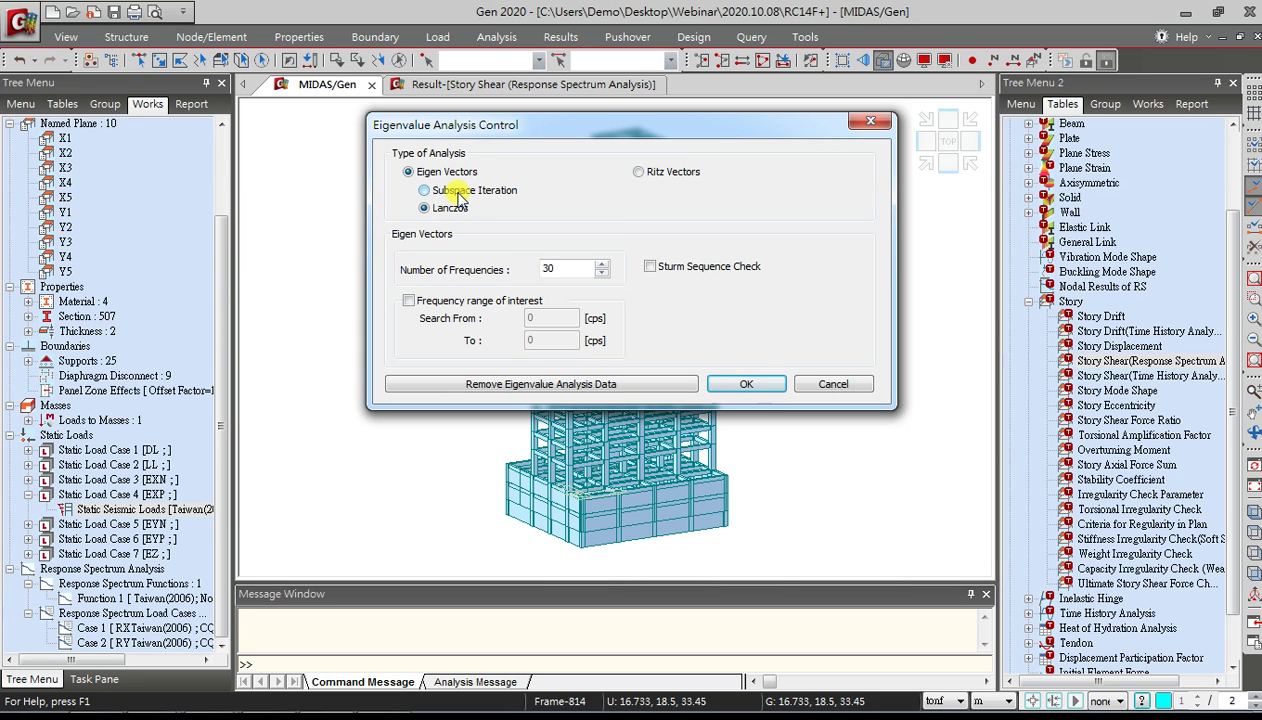
# Compare the Subspace Iteration and Lanczos options for eigenvectors, including the number of frequencies
pyautogui.click(460, 192)
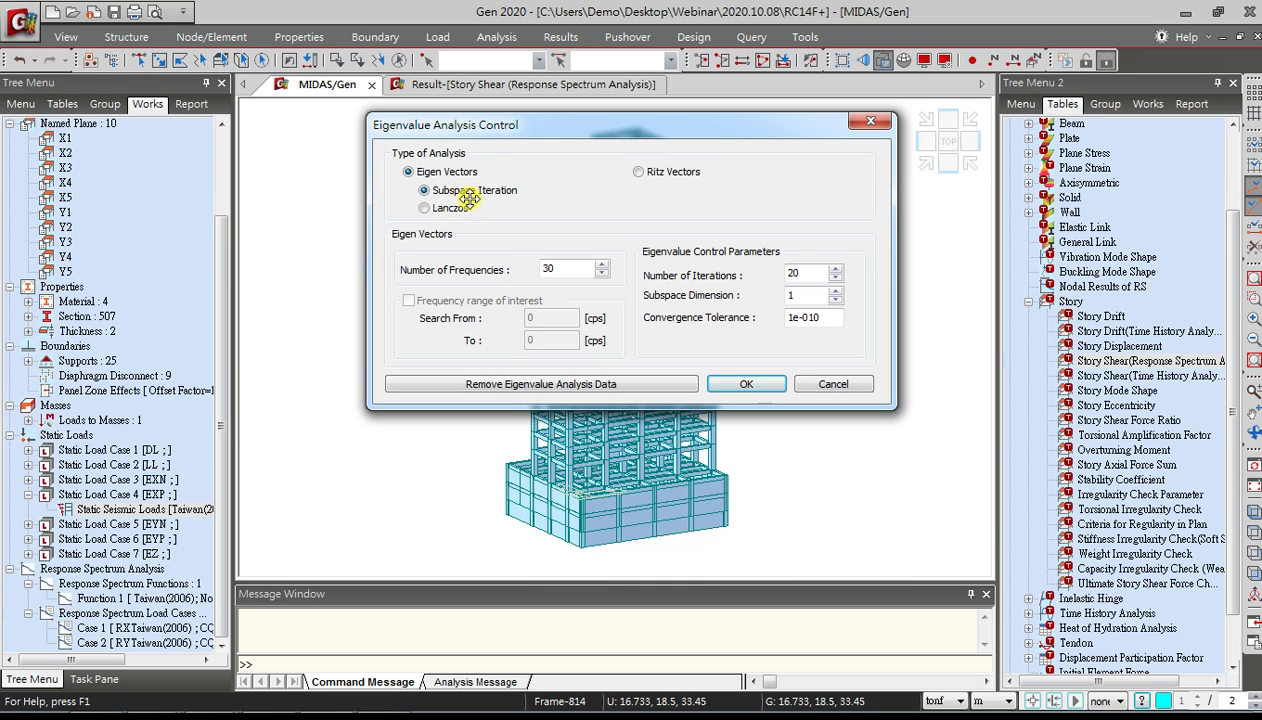
pyautogui.click(443, 207)
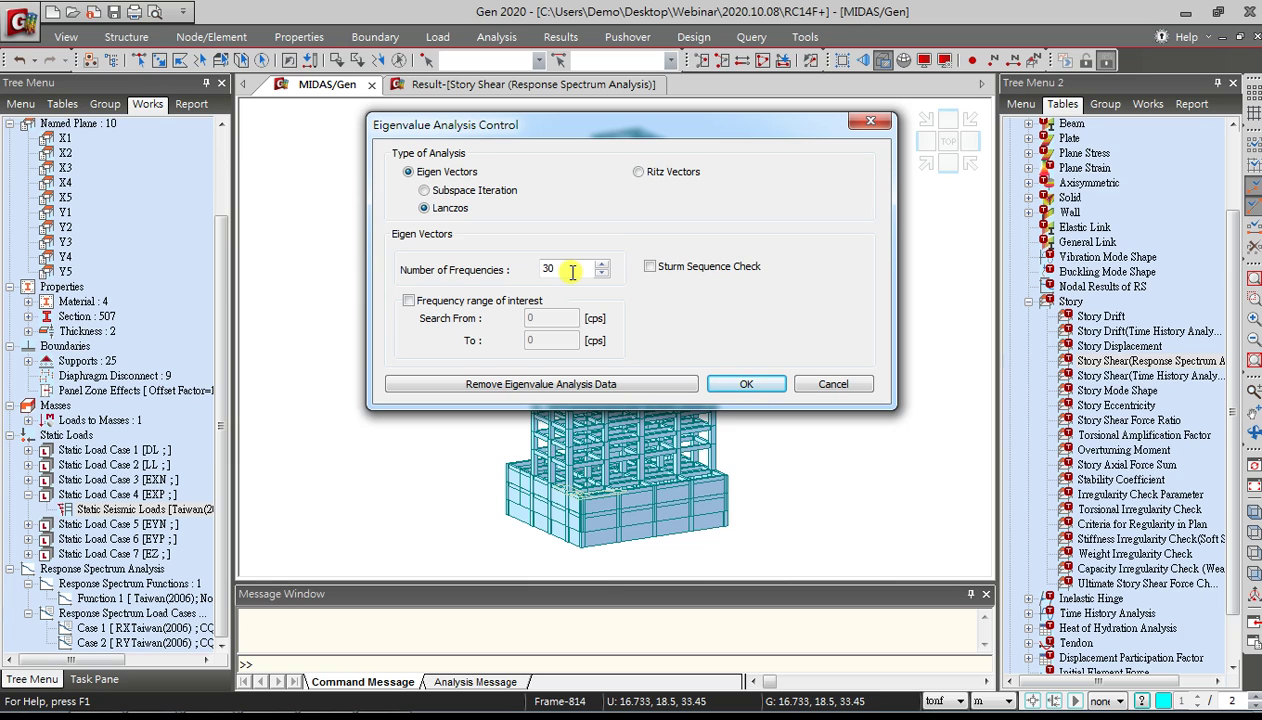
pyautogui.moveTo(588, 264); pyautogui.dragTo(552, 273)
pyautogui.click(549, 266)
pyautogui.click(476, 194)
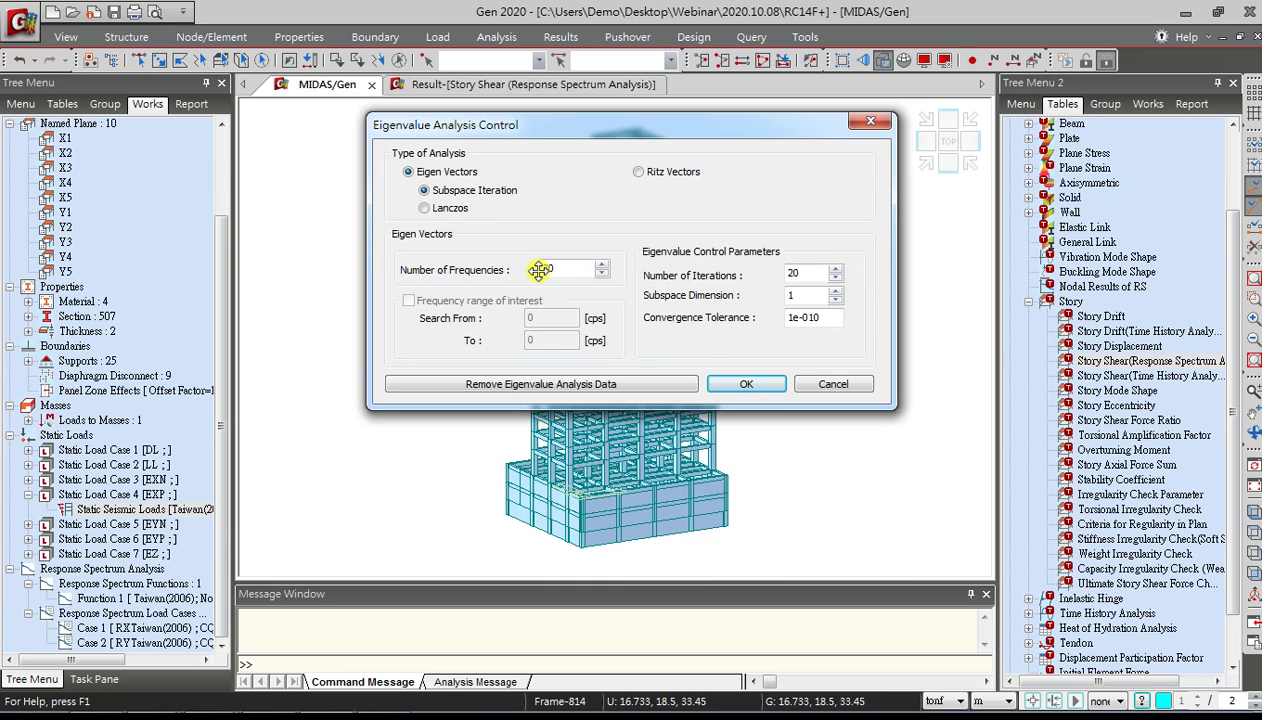
# Compare the Ritz Vectors options with the Eigen Vectors options, and close the eigenvalue analysis control without applying changes
pyautogui.click(669, 174)
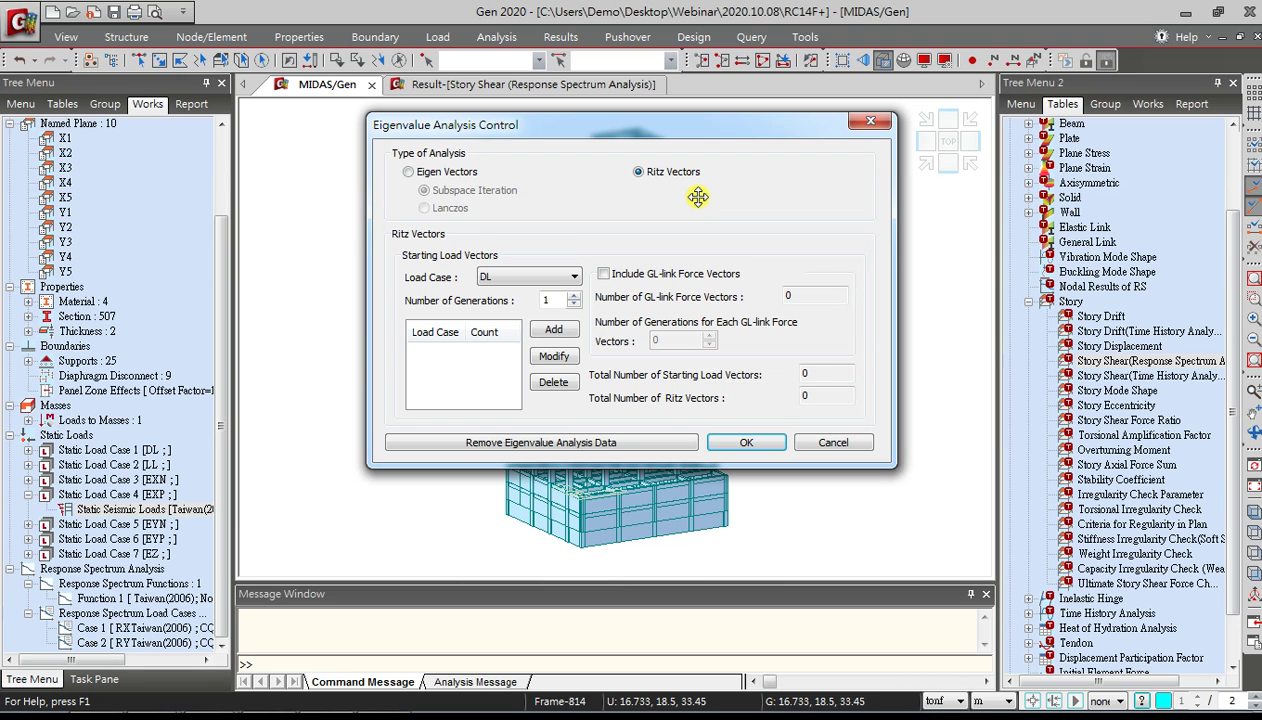
pyautogui.click(447, 172)
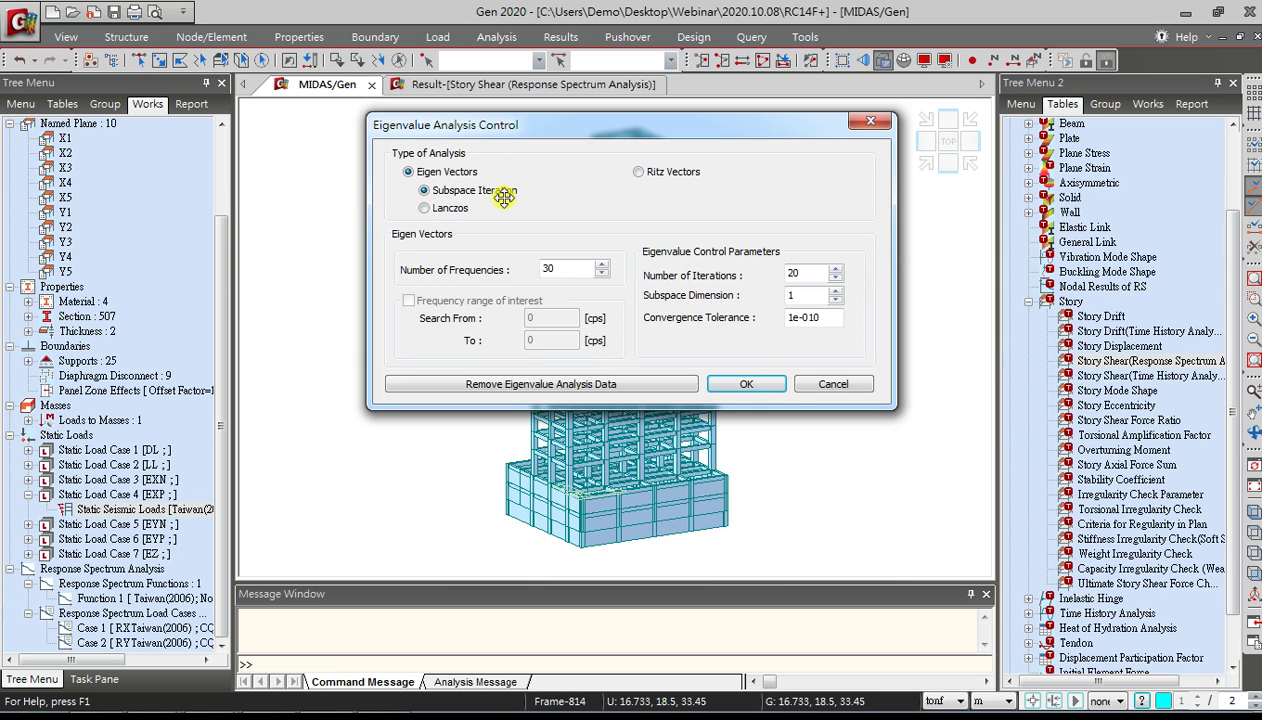
pyautogui.click(662, 172)
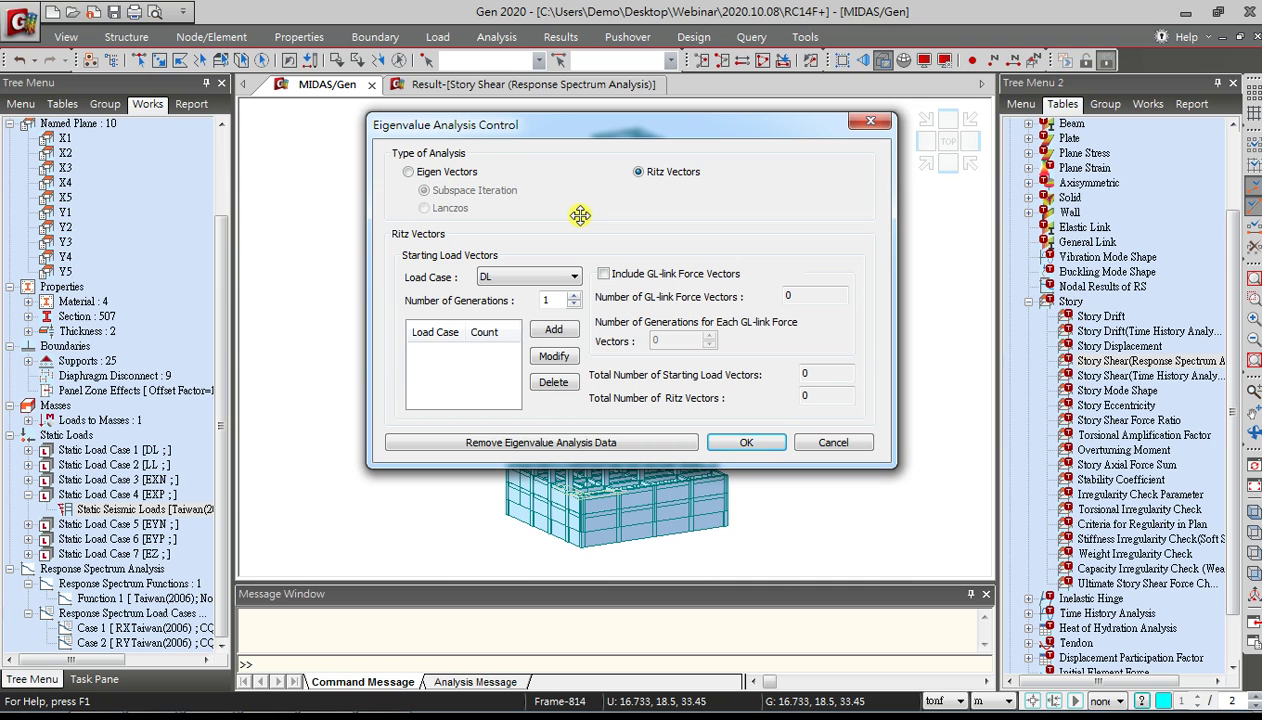
pyautogui.click(869, 121)
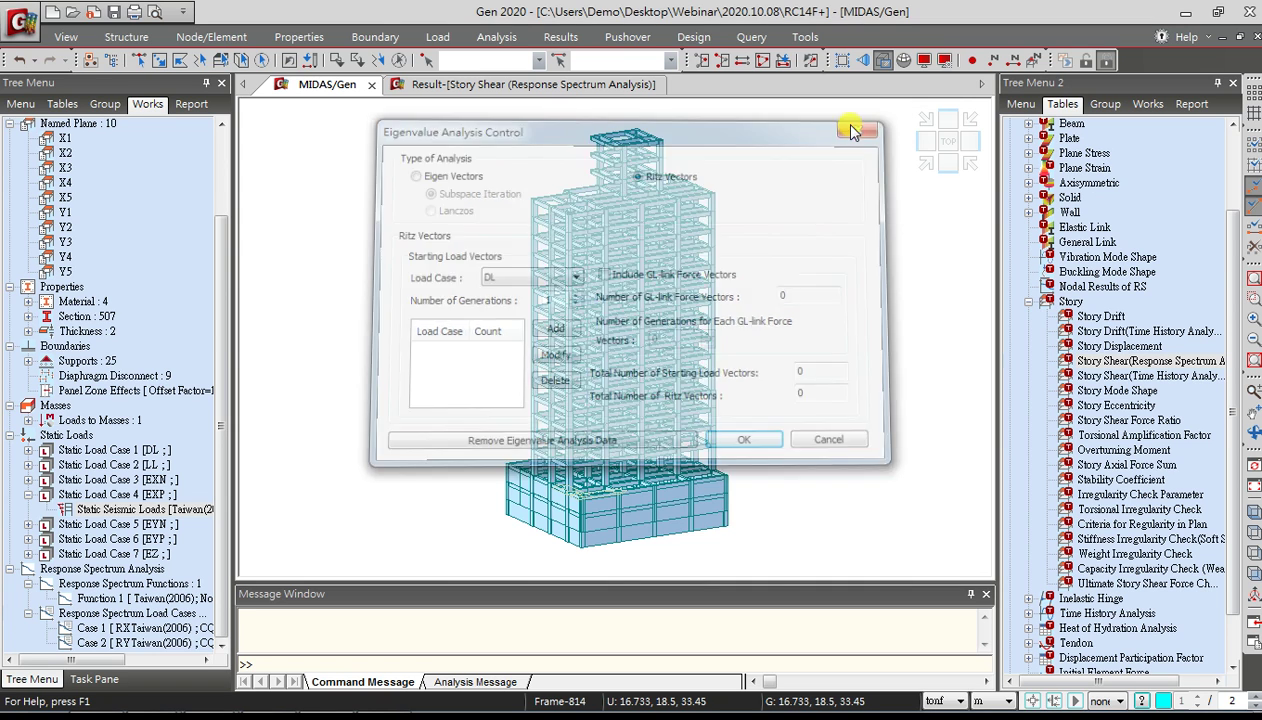
# View the time history and response spectrum story shear tables, return to the model view and dismiss the Windows color scheme prompt
pyautogui.doubleClick(1136, 376)
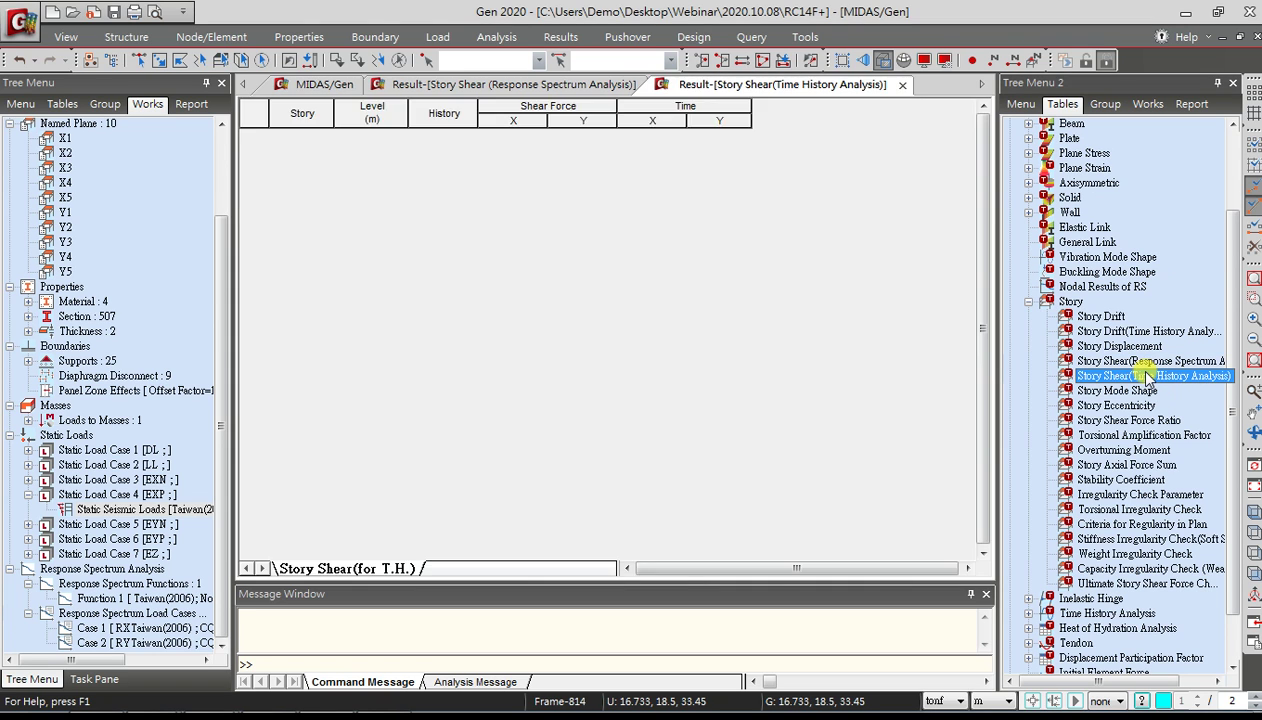
pyautogui.click(714, 213)
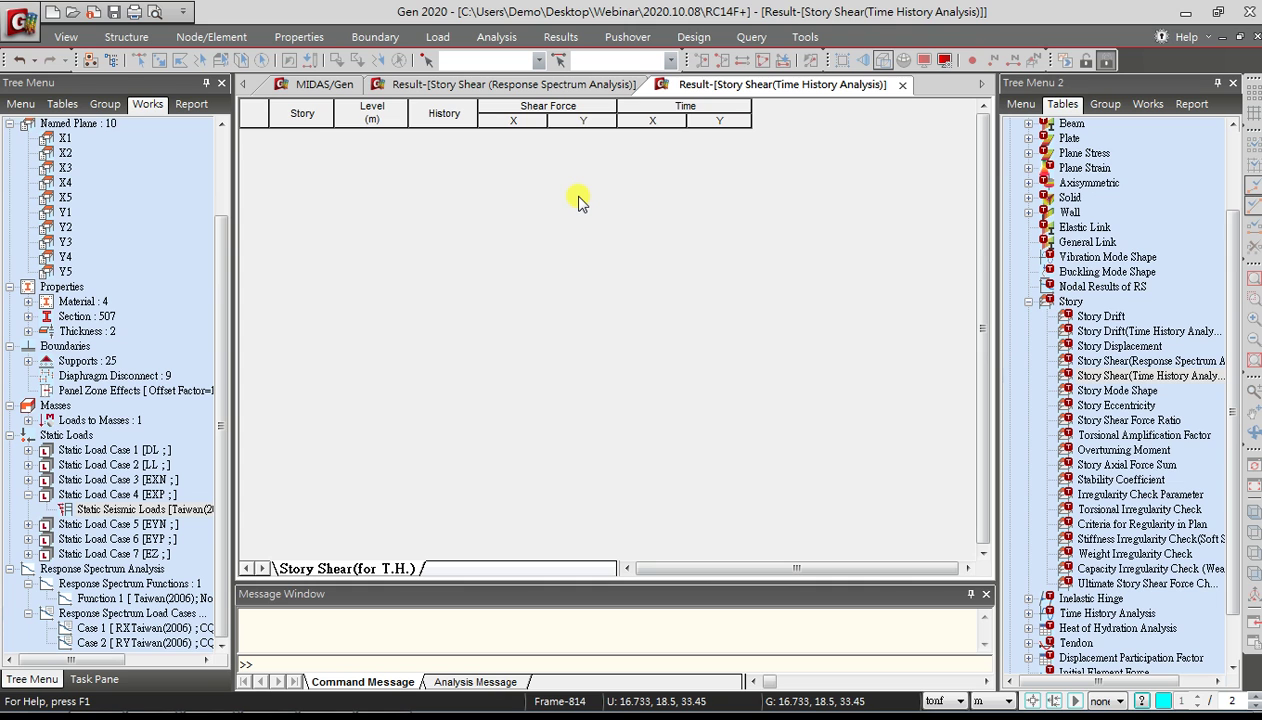
pyautogui.click(547, 86)
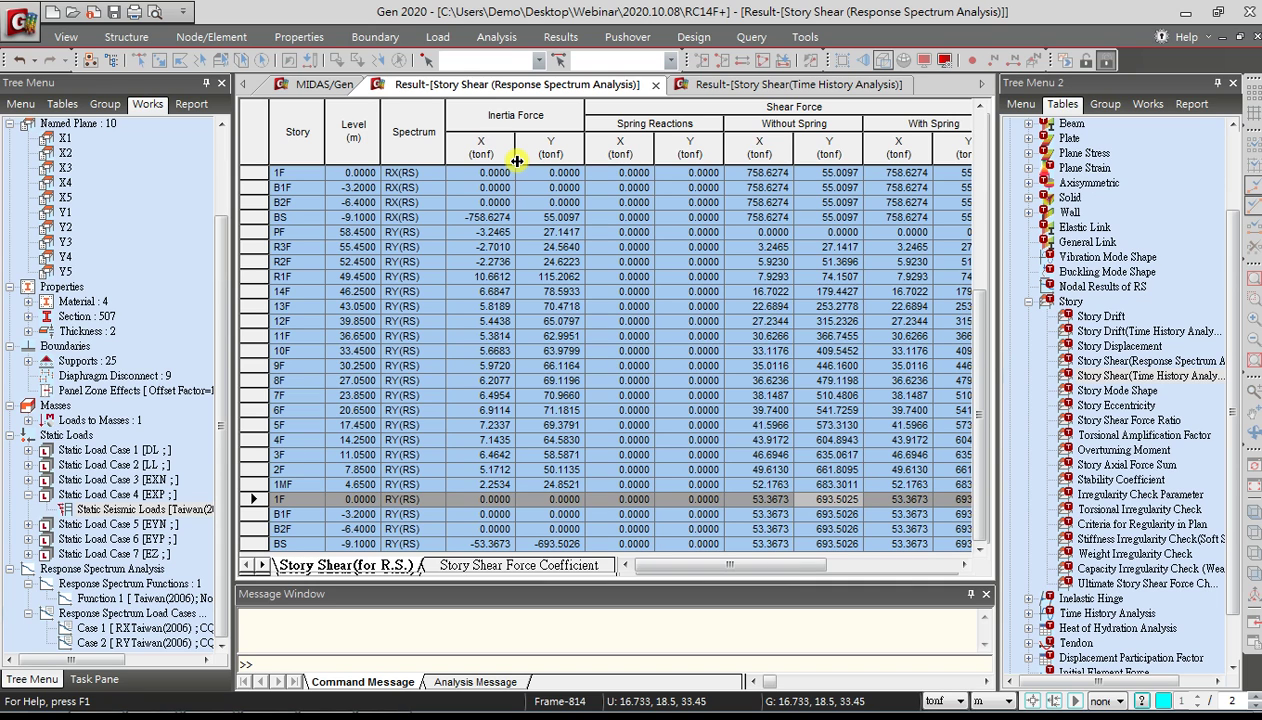
pyautogui.click(320, 84)
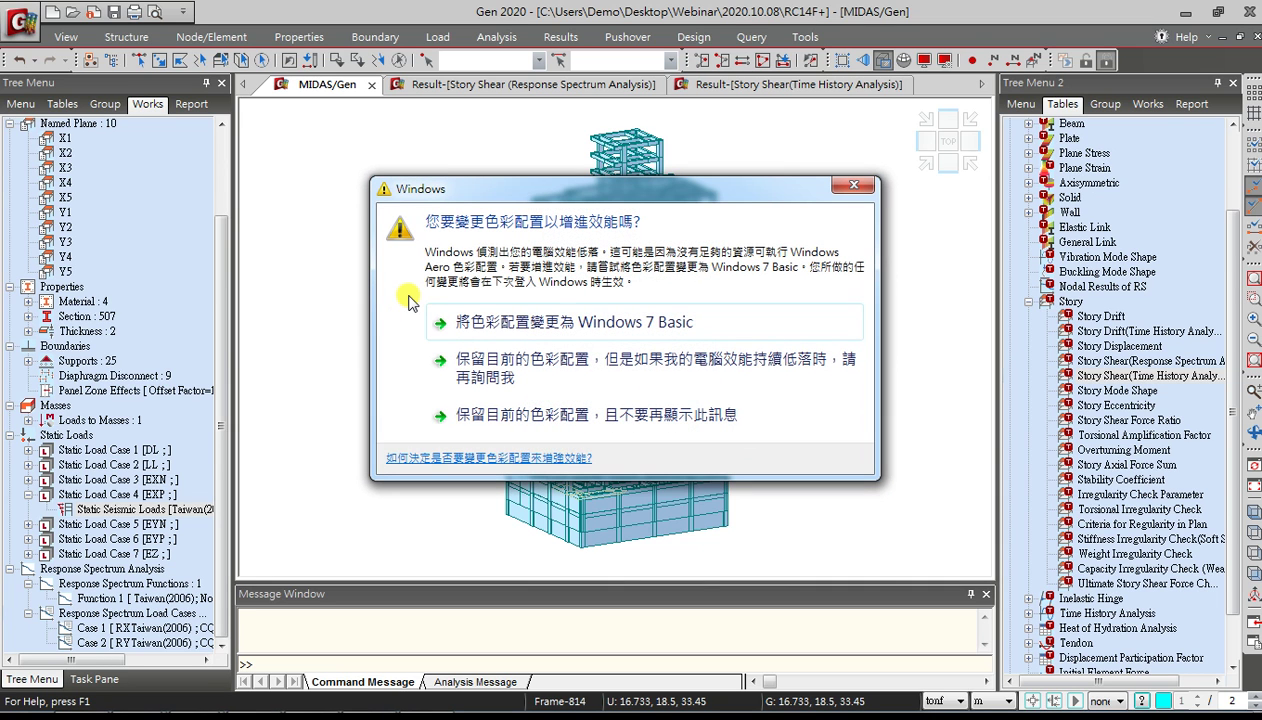
pyautogui.click(853, 185)
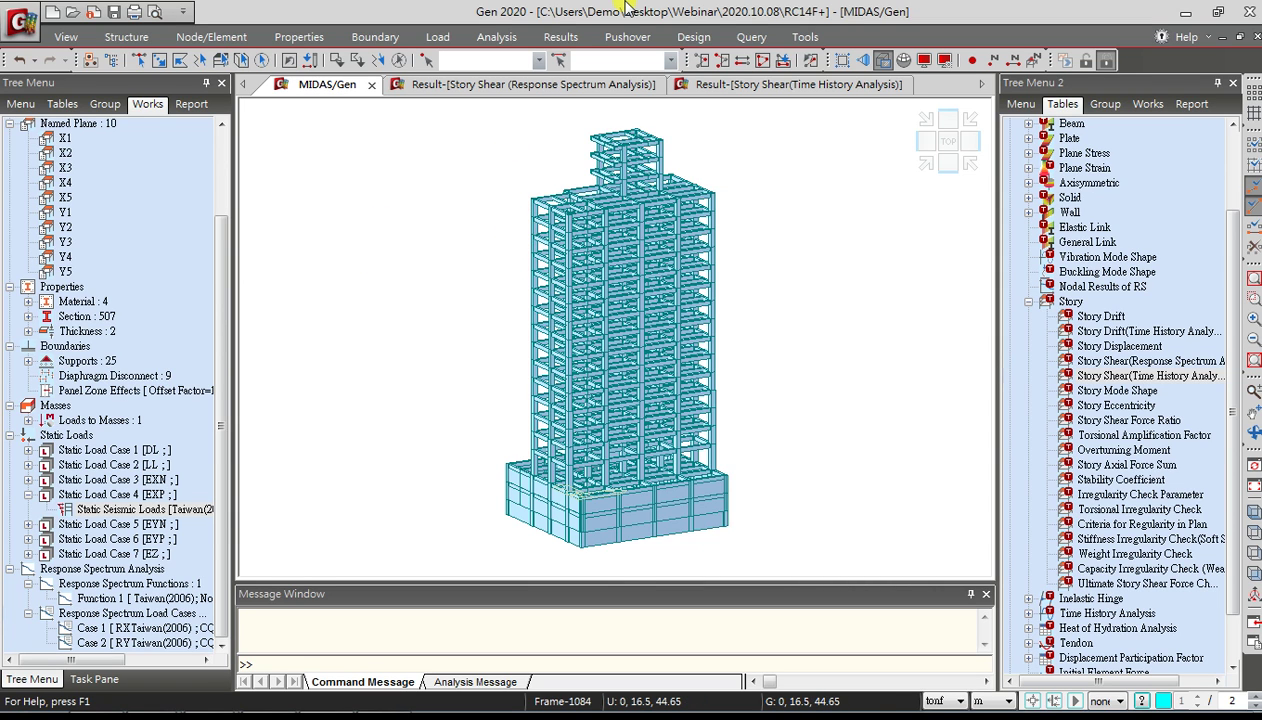
# Switch to the PowerPoint slide show with the response spectrum analysis slide
pyautogui.moveTo(612, 712)
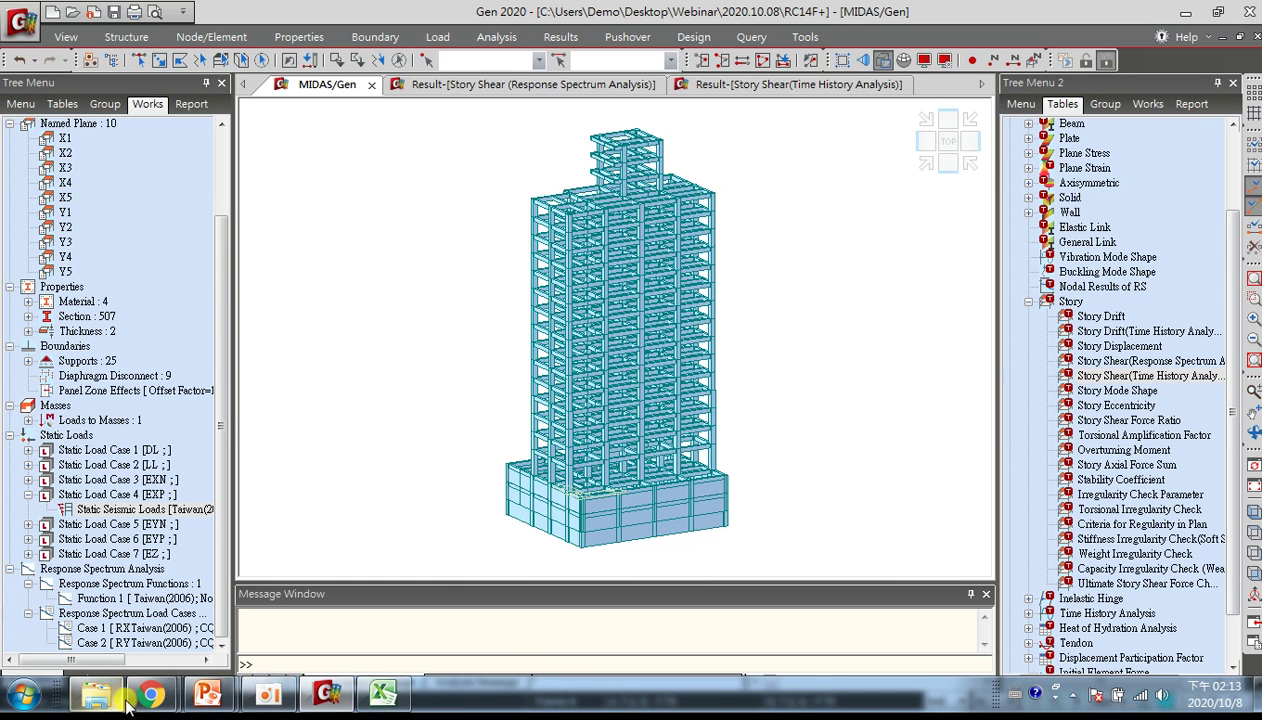
pyautogui.moveTo(213, 695)
pyautogui.click(305, 592)
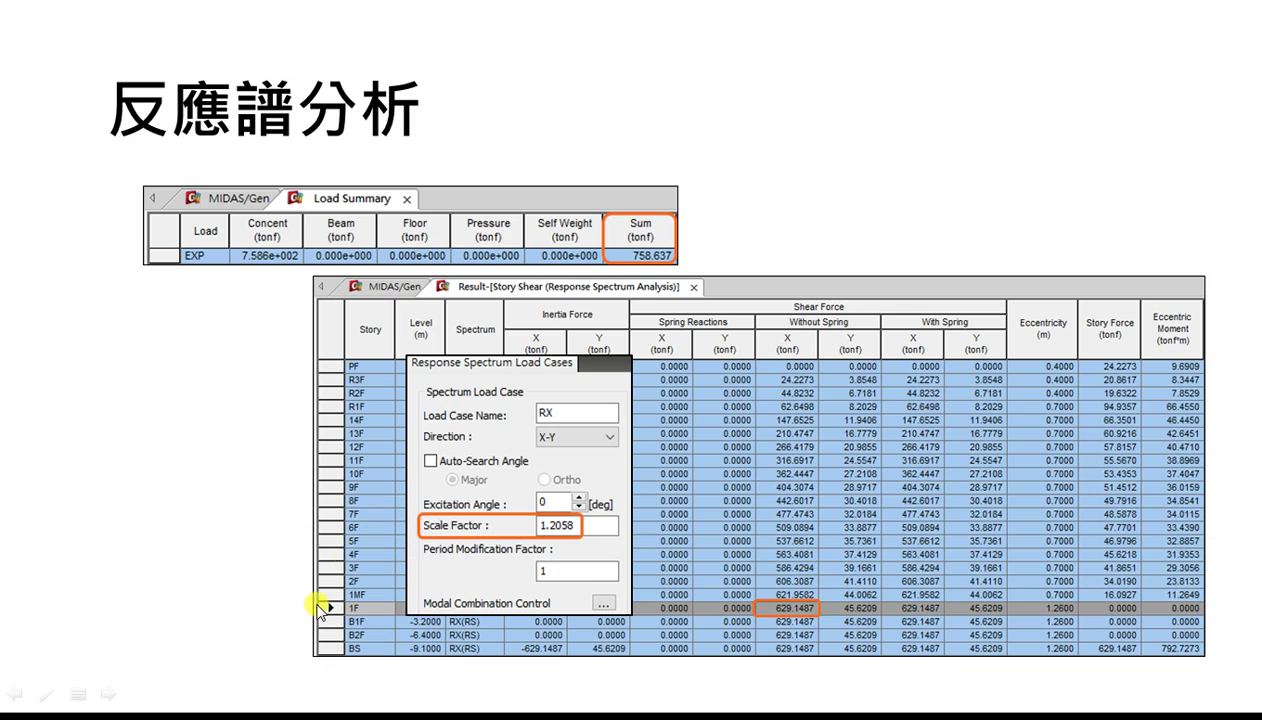